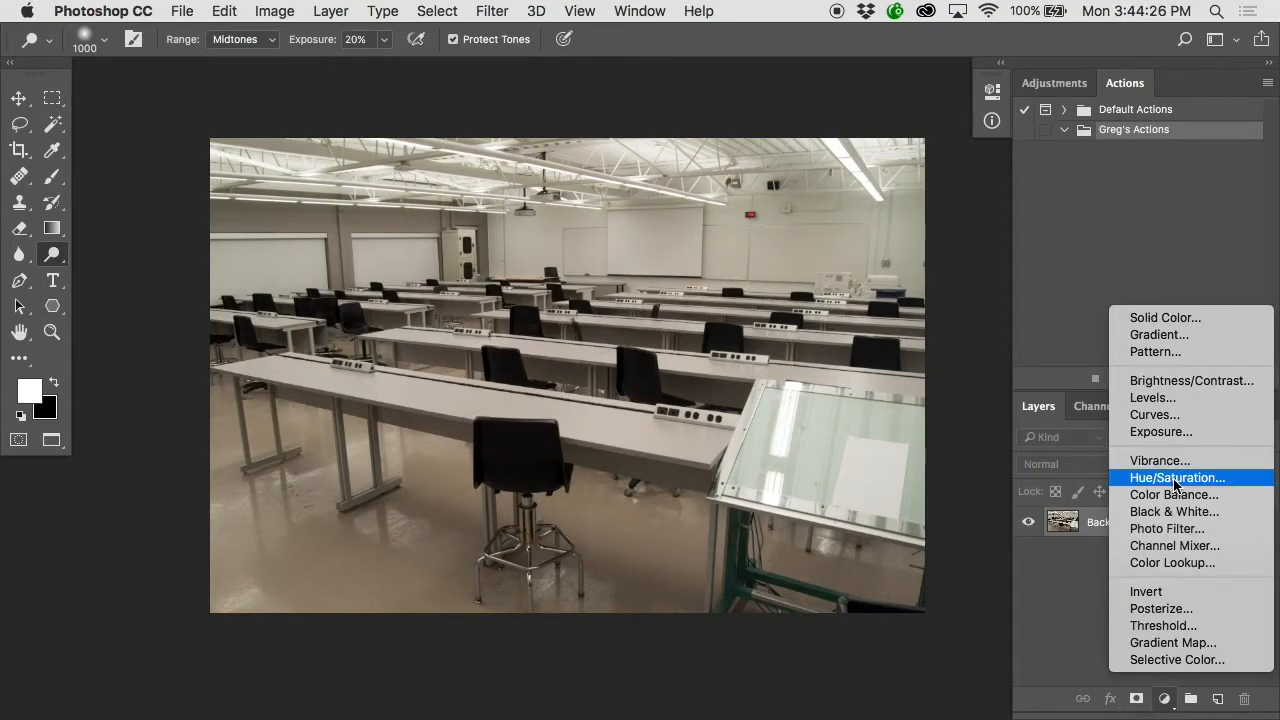
- Try a Hue/Saturation adjustment layer on the photo, pushing Saturation to +100 and back down to the minimum
{"action": "left_click", "coordinate": [1176, 478]}
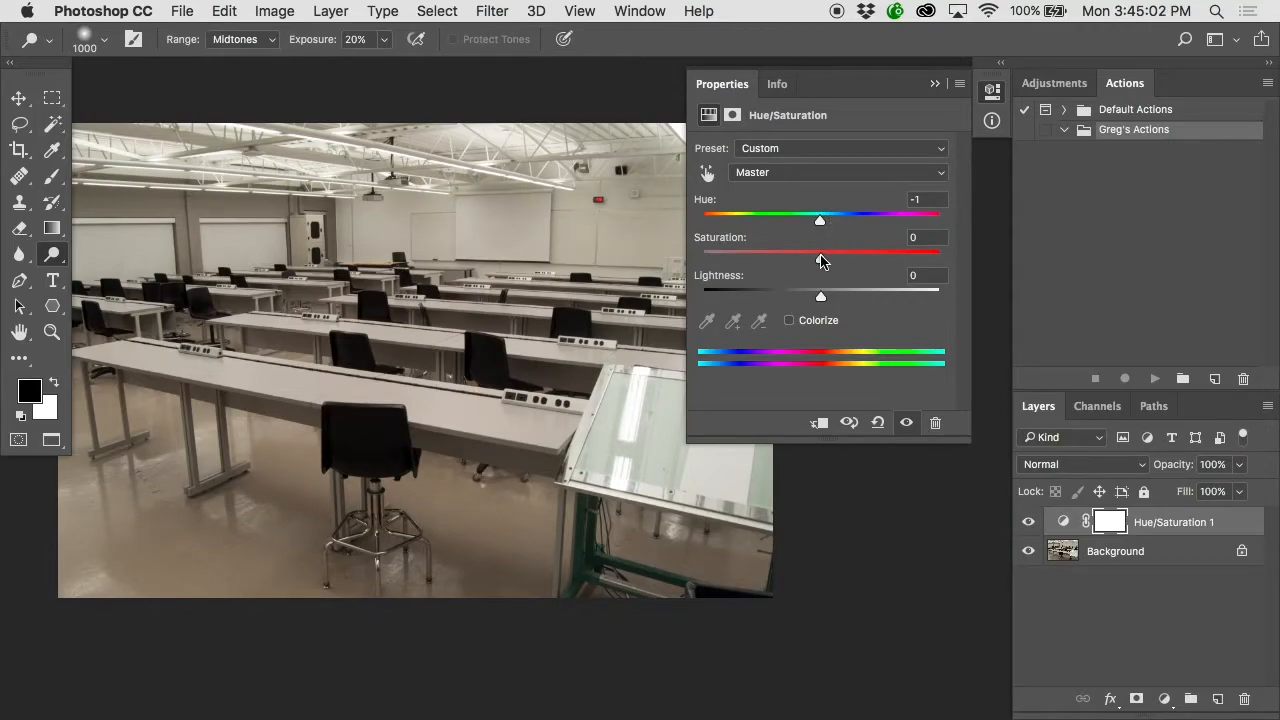
{"action": "left_click_drag", "start_coordinate": [821, 259], "coordinate": [1114, 252]}
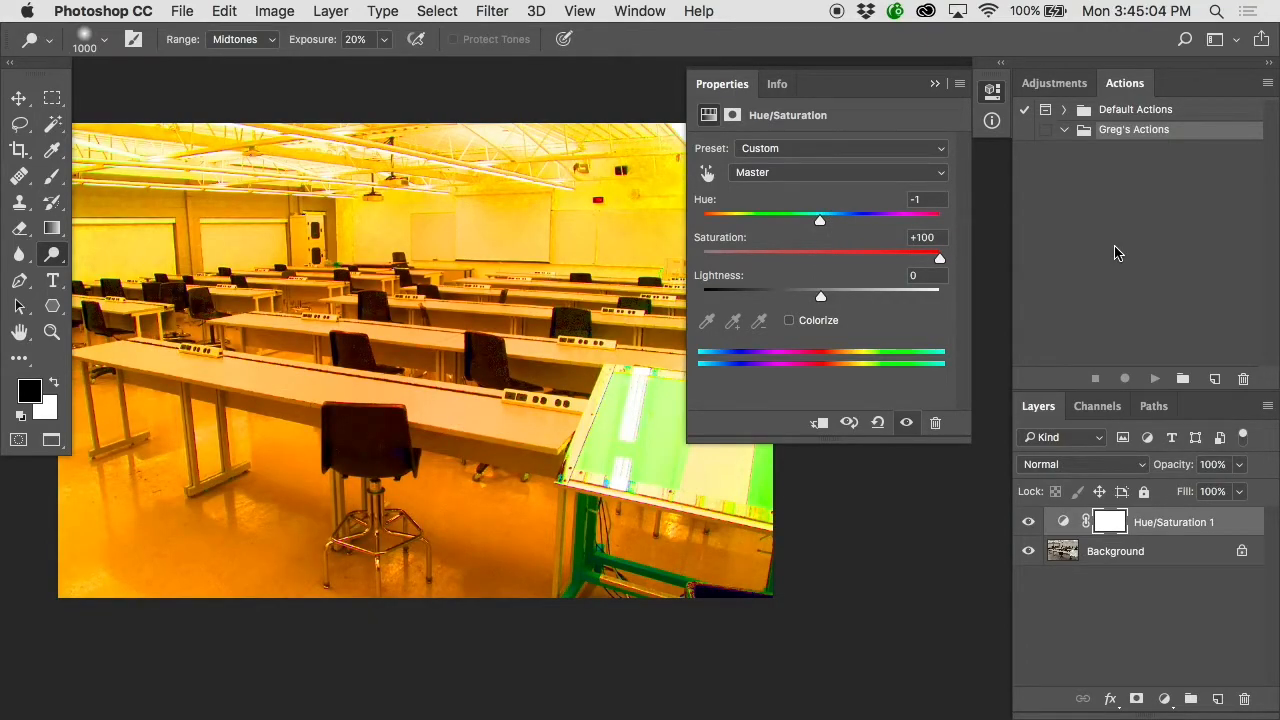
{"action": "left_click_drag", "start_coordinate": [940, 264], "coordinate": [672, 256]}
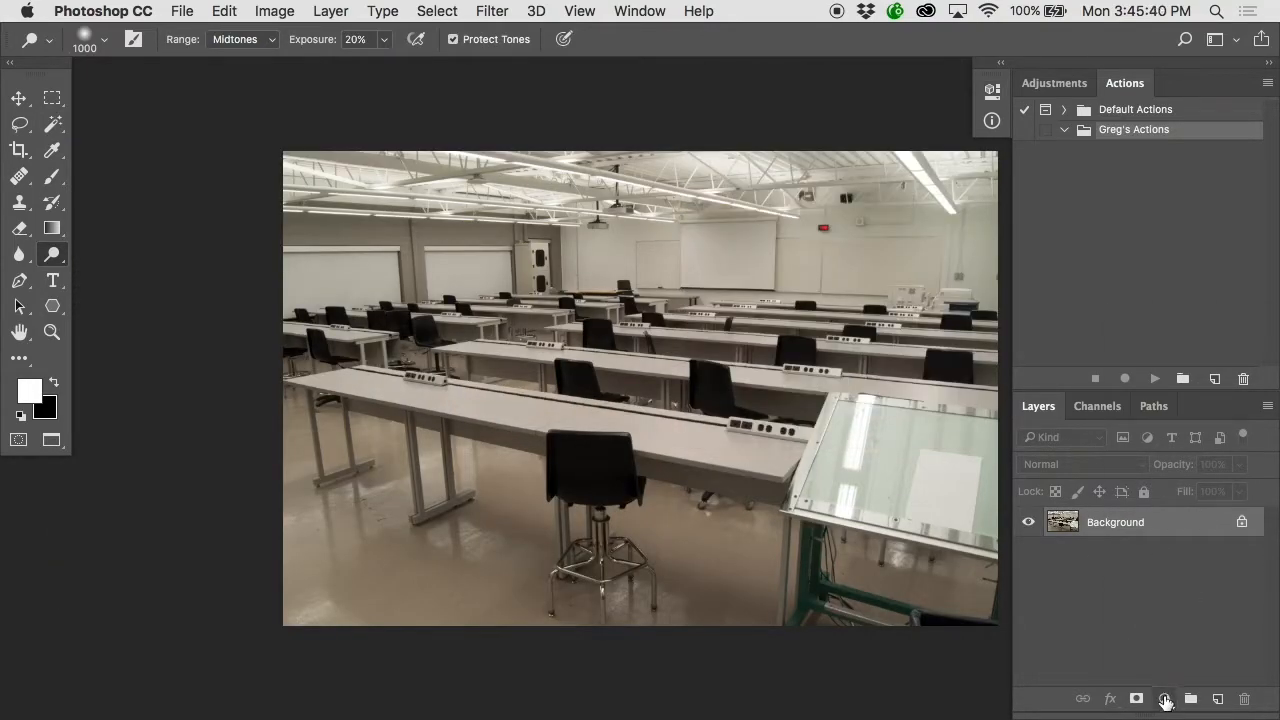
- Add a Black & White adjustment layer above the photo and set its Reds to 79
{"action": "left_click", "coordinate": [1164, 699]}
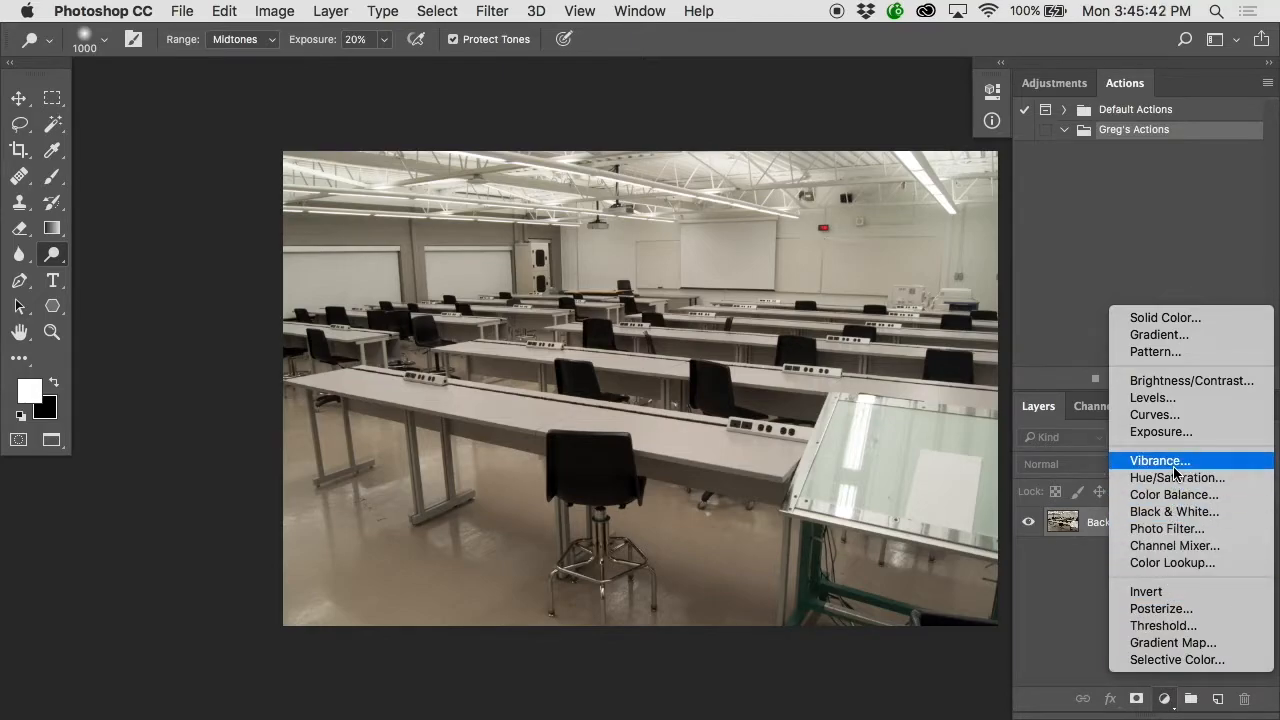
{"action": "left_click", "coordinate": [1174, 512]}
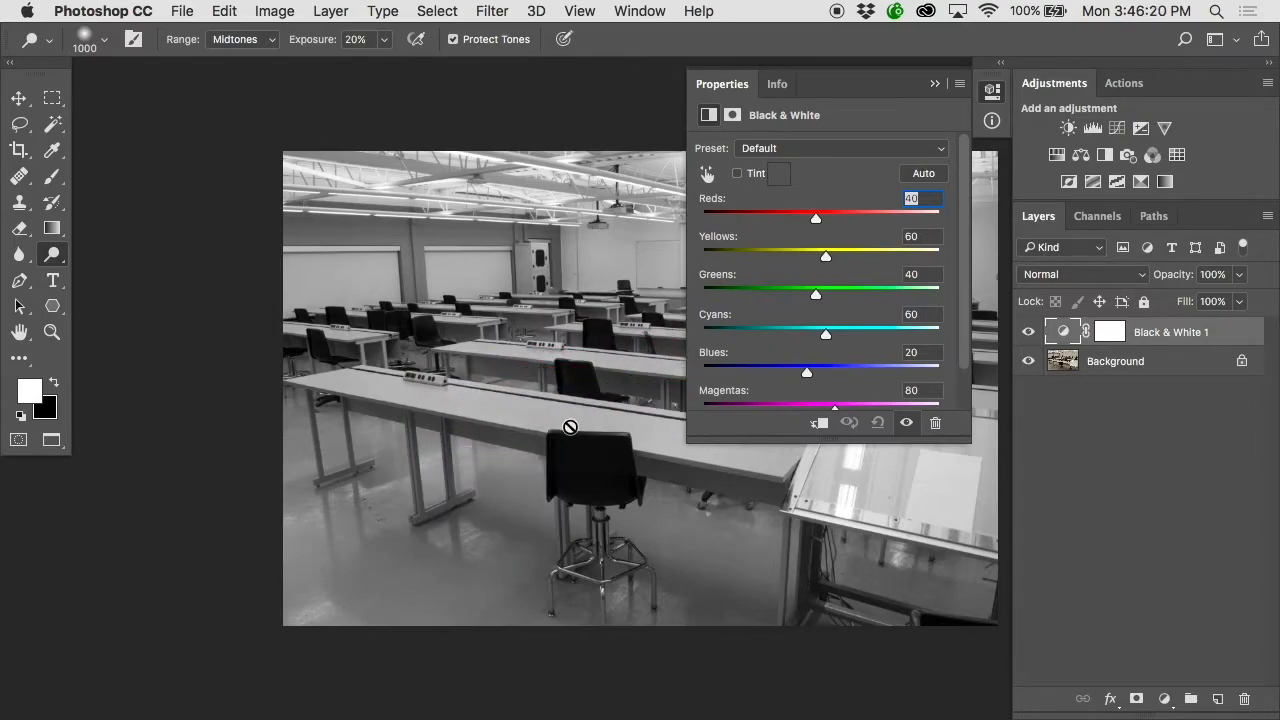
{"action": "scroll", "coordinate": [570, 427], "scroll_direction": "right", "scroll_amount": 5}
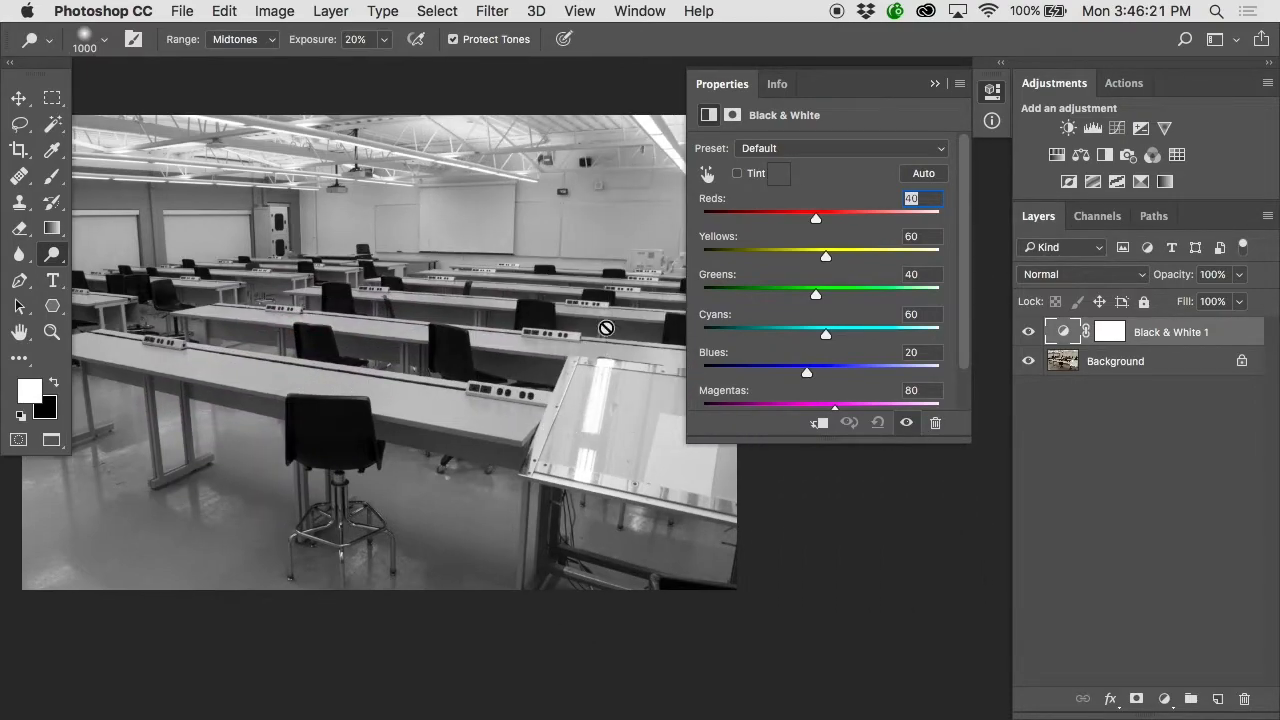
{"action": "left_click", "coordinate": [573, 194], "text": "super"}
{"action": "left_click", "coordinate": [574, 194], "text": "super"}
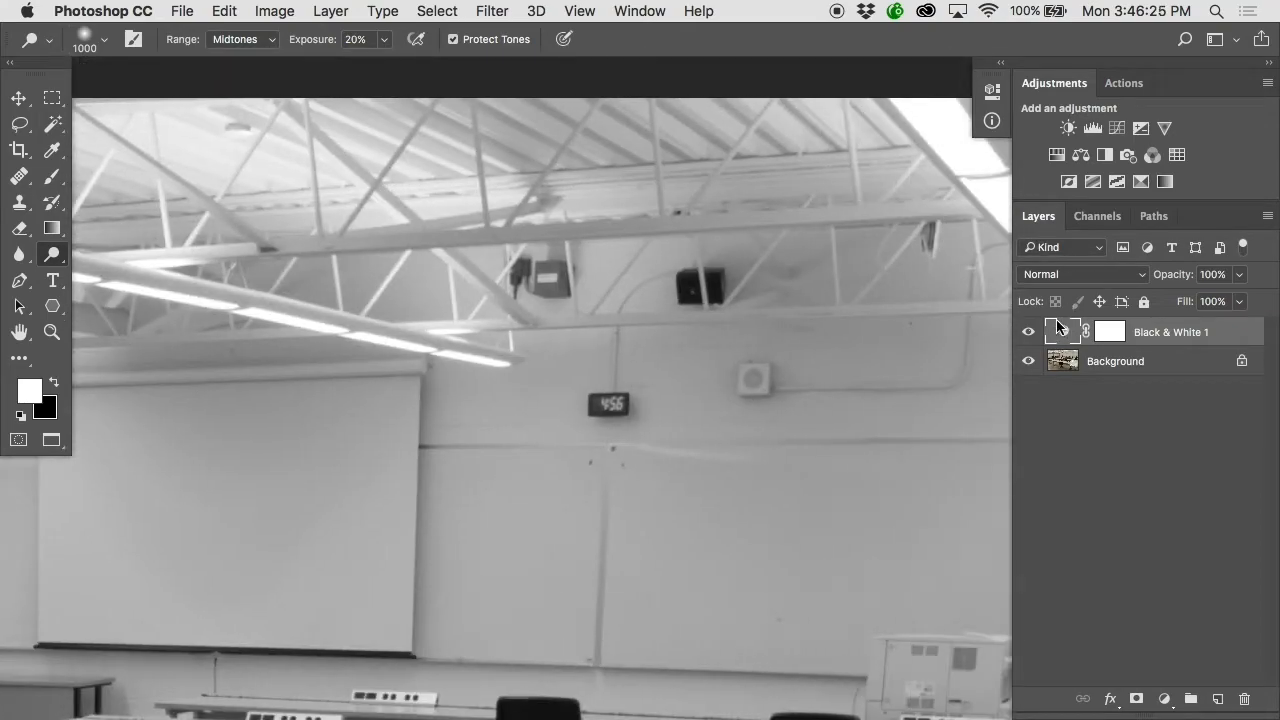
{"action": "double_click", "coordinate": [1056, 319]}
{"action": "mouse_move", "coordinate": [852, 225]}
{"action": "left_mouse_down"}
{"action": "mouse_move", "coordinate": [786, 215]}
{"action": "mouse_move", "coordinate": [836, 220]}
{"action": "left_mouse_up"}
{"action": "left_click", "coordinate": [481, 288], "text": "alt"}
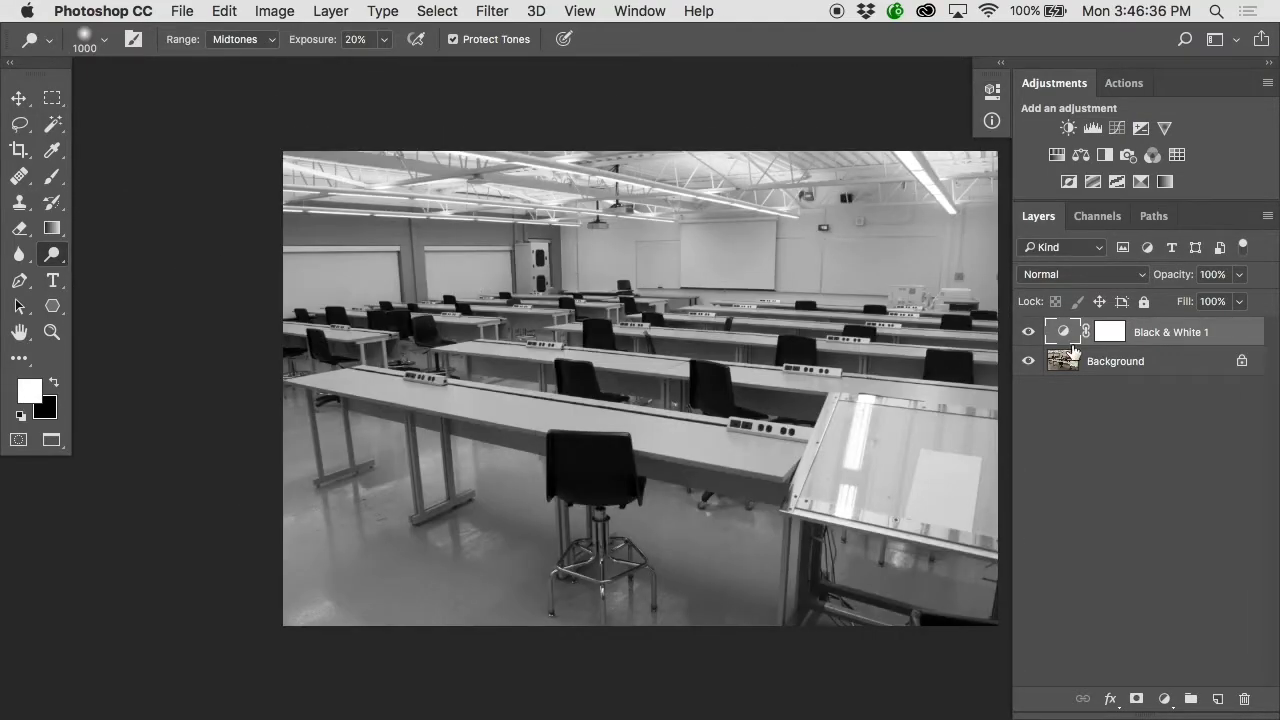
- Set the Black & White adjustment's Cyans to 239 and check the effect around the drafting table
{"action": "left_click", "coordinate": [1068, 336]}
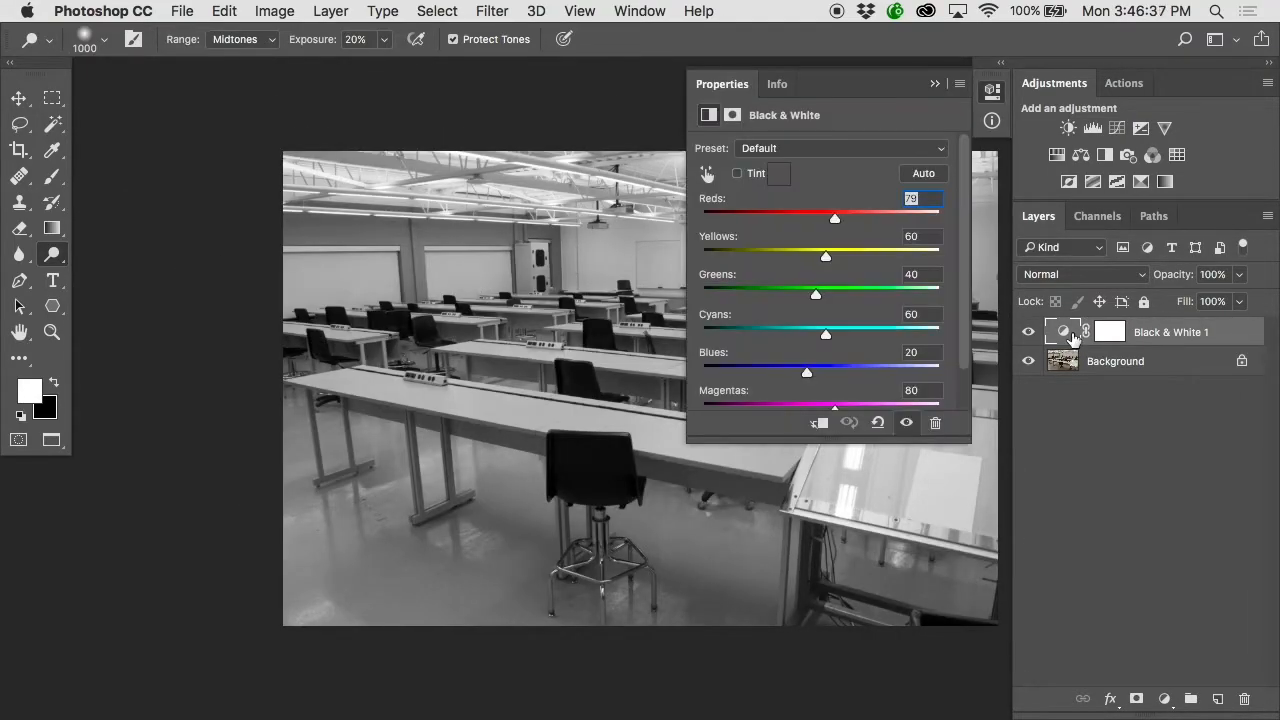
{"action": "scroll", "coordinate": [589, 315], "scroll_direction": "right", "scroll_amount": 5}
{"action": "mouse_move", "coordinate": [826, 334]}
{"action": "left_mouse_down"}
{"action": "mouse_move", "coordinate": [766, 333]}
{"action": "mouse_move", "coordinate": [810, 333]}
{"action": "left_mouse_up"}
{"action": "left_click_drag", "start_coordinate": [813, 331], "coordinate": [912, 333]}
{"action": "left_click", "coordinate": [582, 471]}
{"action": "left_click_drag", "start_coordinate": [580, 470], "coordinate": [470, 323]}
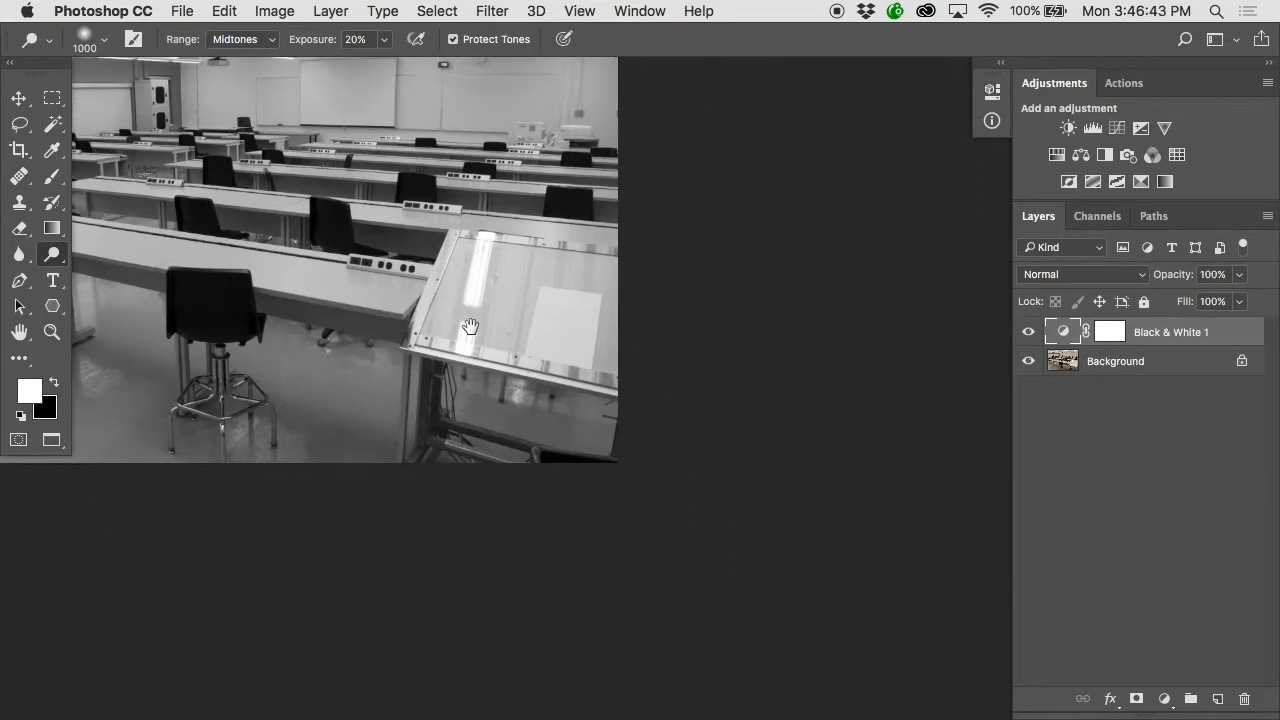
- Compare the drafting table frame with the Black & White layer hidden and shown, and set Cyans to 8 and Greens to 119
{"action": "left_click", "coordinate": [1029, 336]}
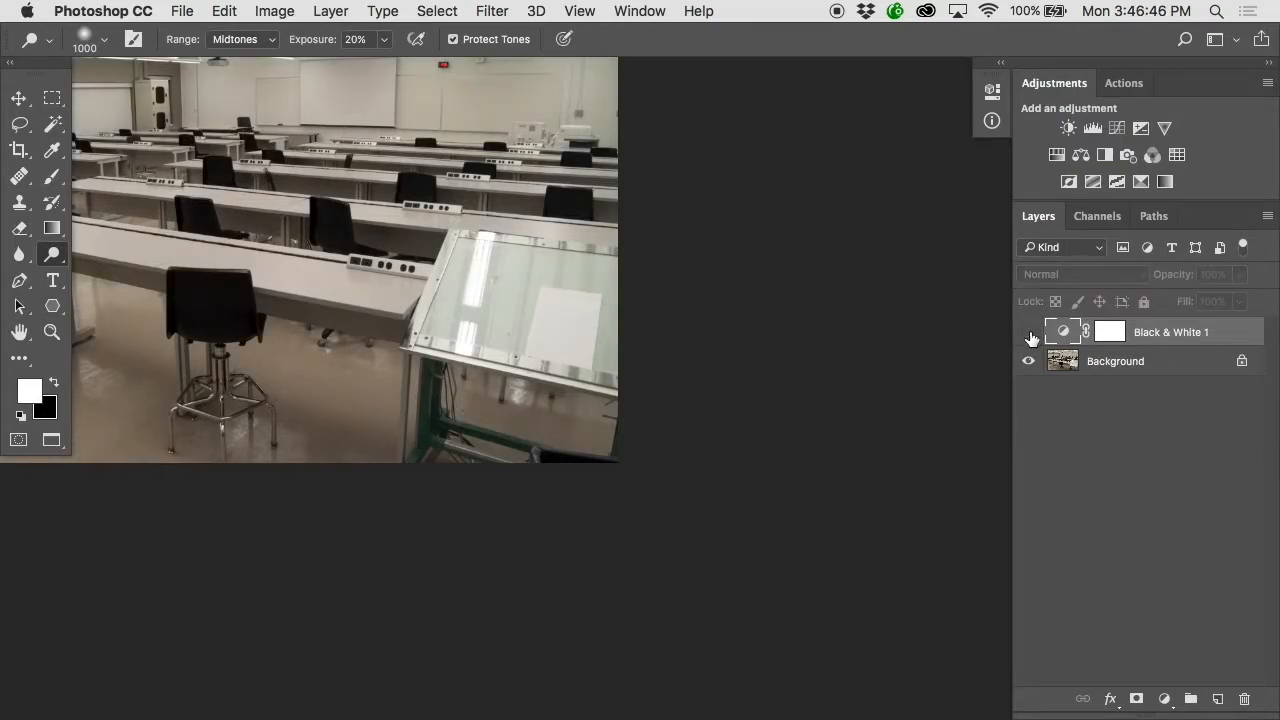
{"action": "left_click", "coordinate": [395, 416]}
{"action": "left_click", "coordinate": [396, 416]}
{"action": "left_click_drag", "start_coordinate": [430, 412], "coordinate": [517, 289]}
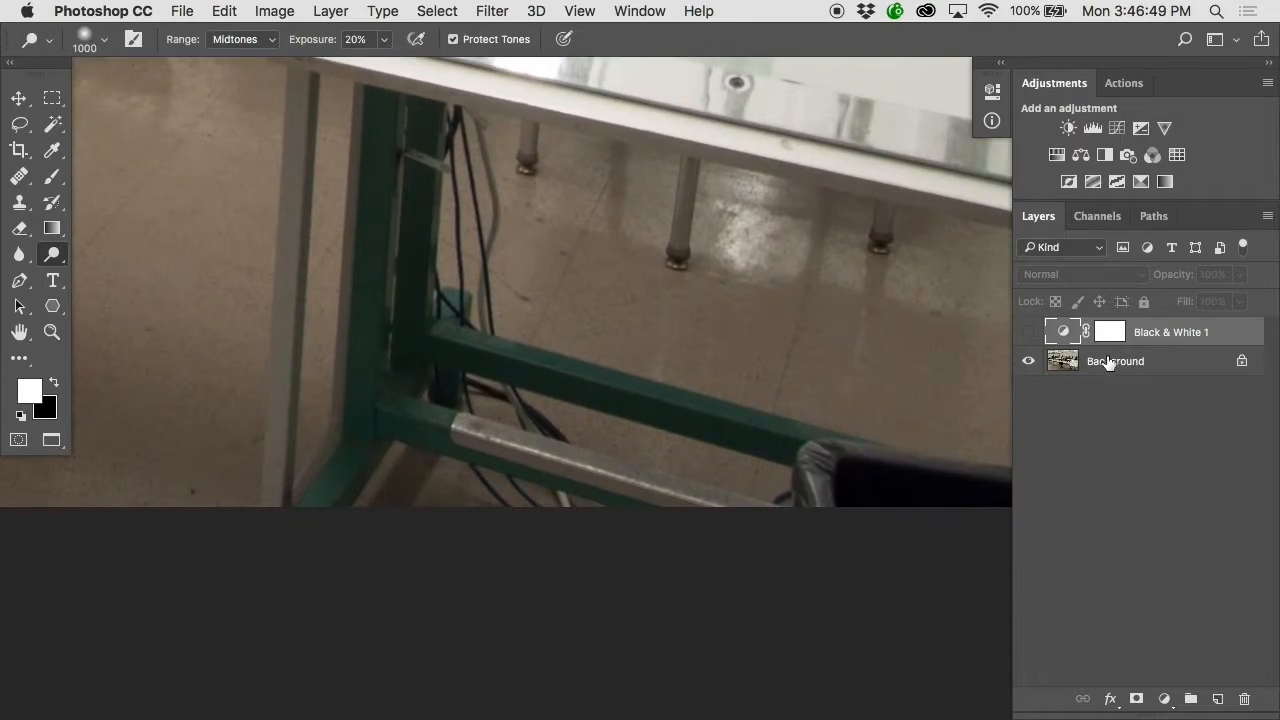
{"action": "left_click", "coordinate": [1030, 335]}
{"action": "left_click", "coordinate": [1066, 334]}
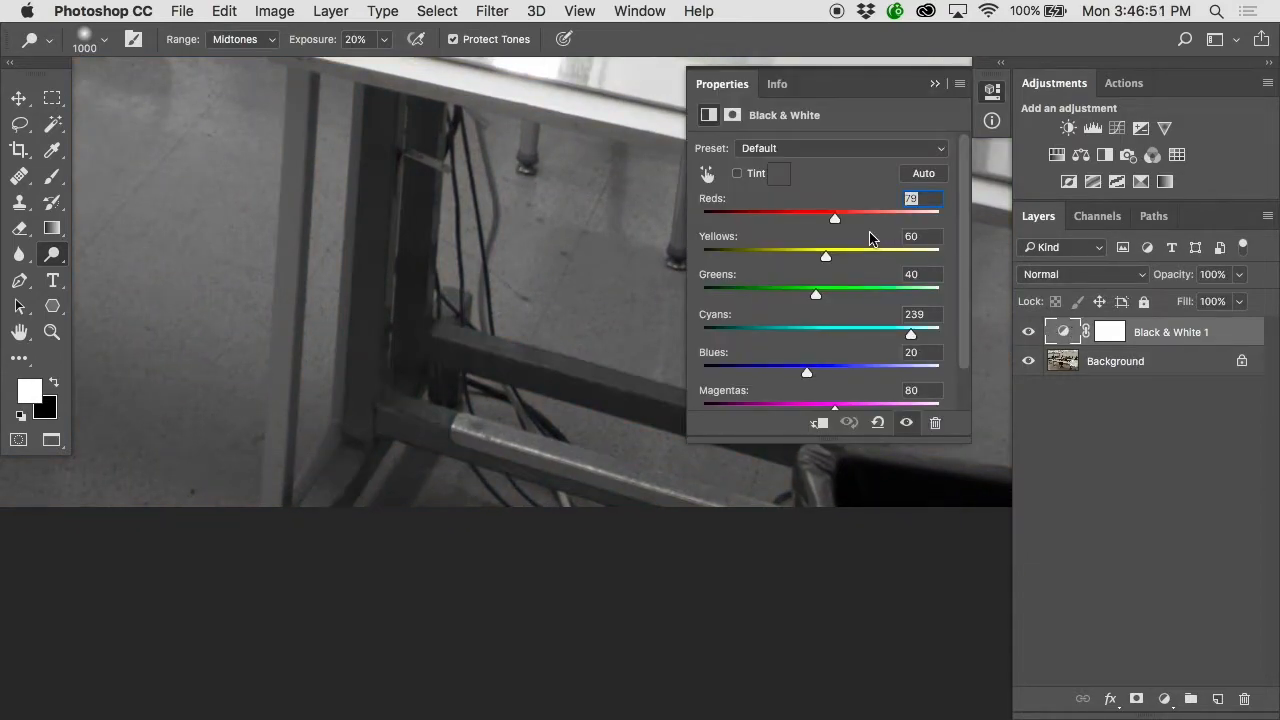
{"action": "left_click_drag", "start_coordinate": [912, 334], "coordinate": [847, 283]}
{"action": "left_click", "coordinate": [817, 294]}
{"action": "key", "text": "super+0"}
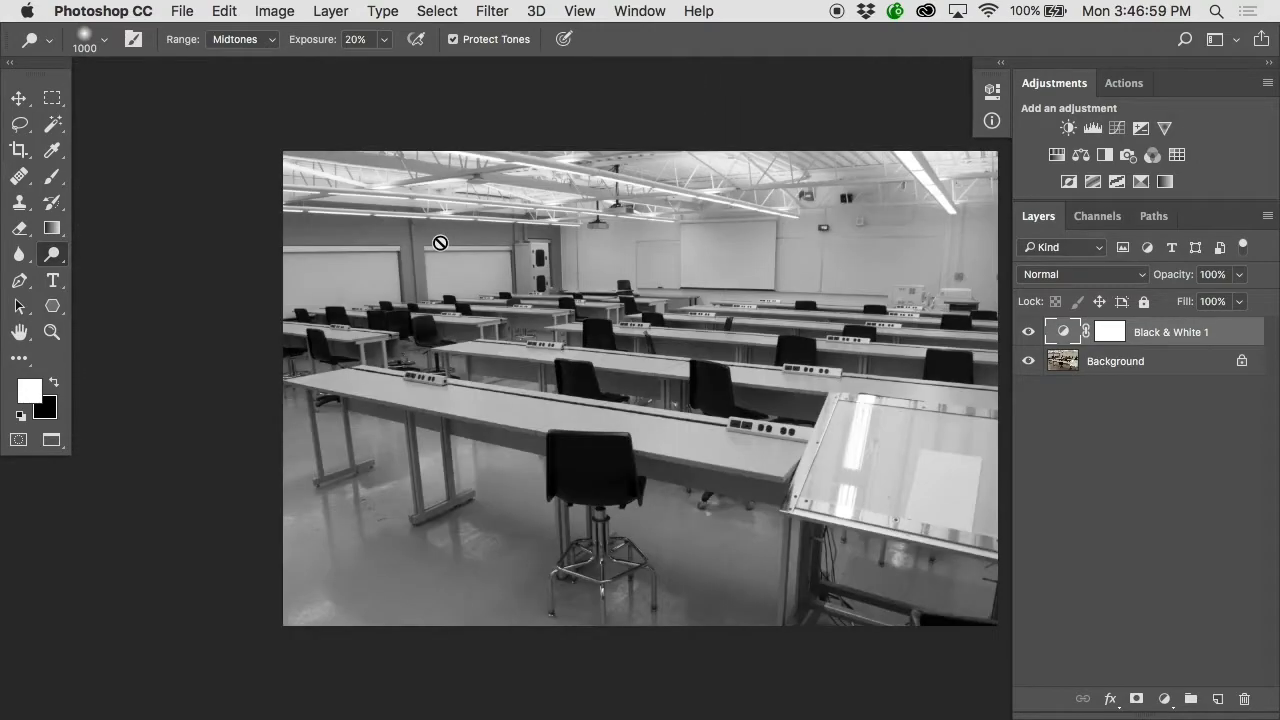
- Set the Black & White adjustment's Blues to -45 and collapse its properties
{"action": "double_click", "coordinate": [1063, 332]}
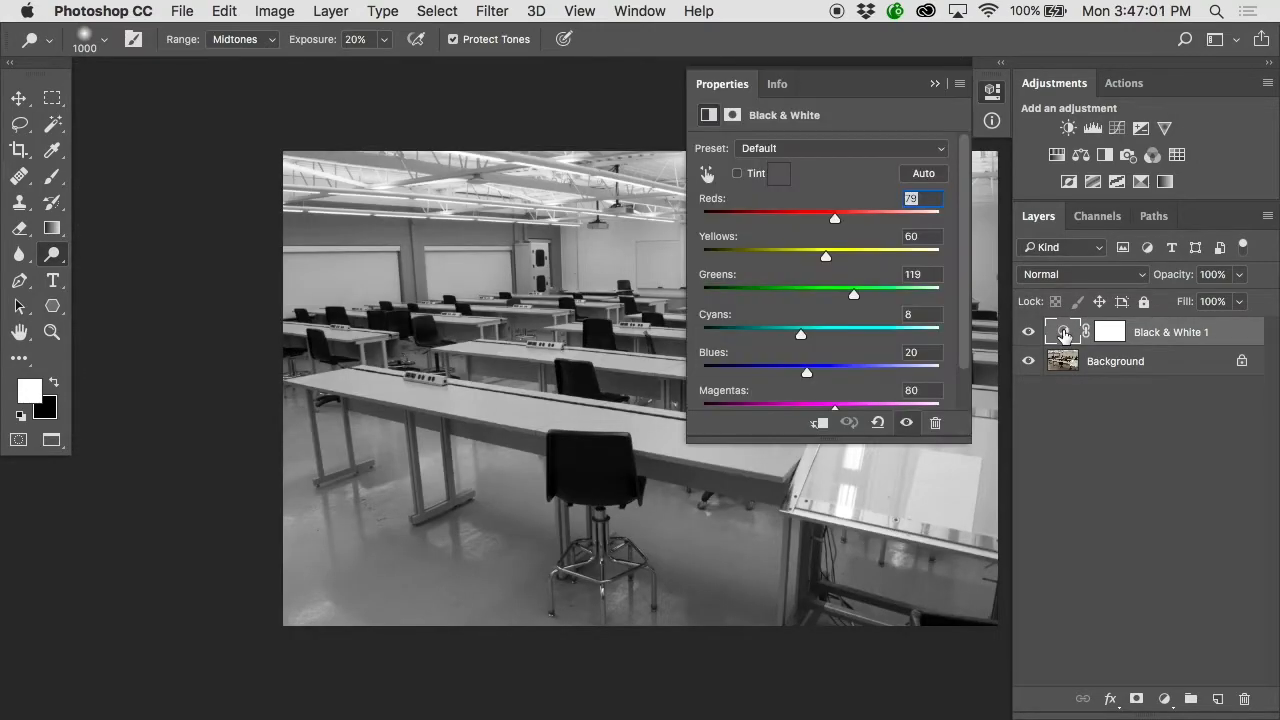
{"action": "left_click_drag", "start_coordinate": [808, 346], "coordinate": [776, 350]}
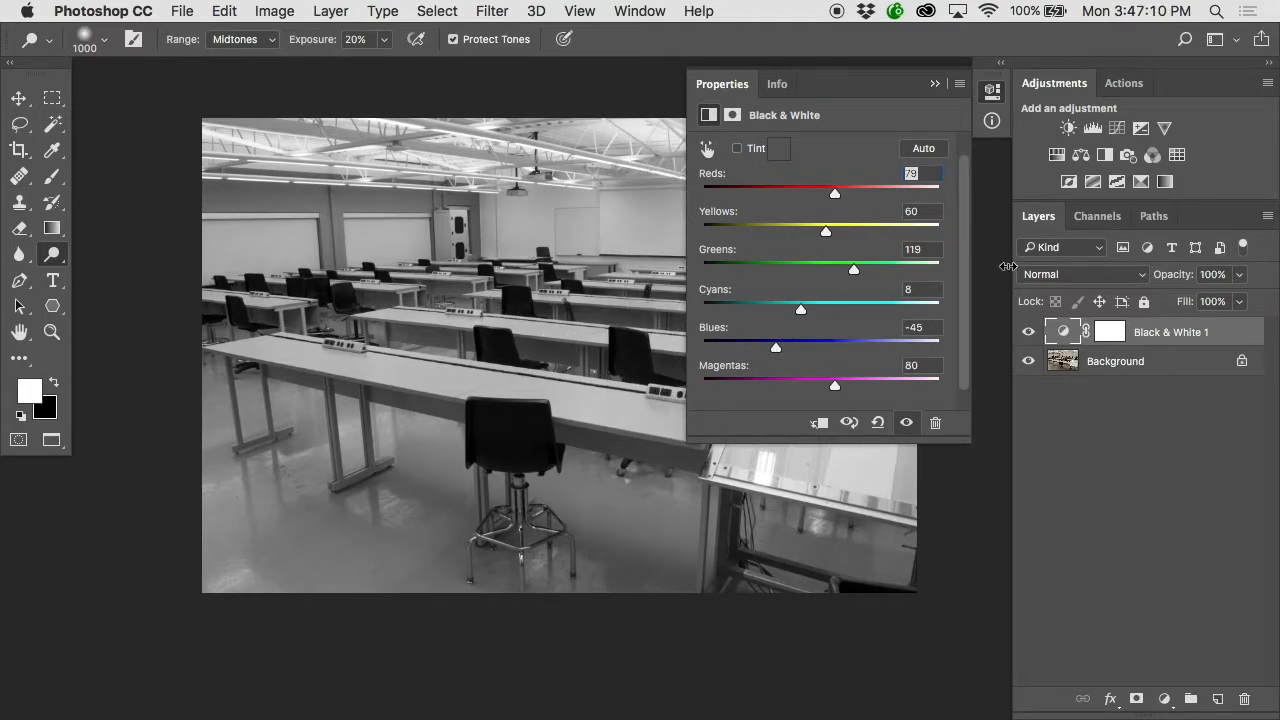
{"action": "left_click", "coordinate": [934, 84]}
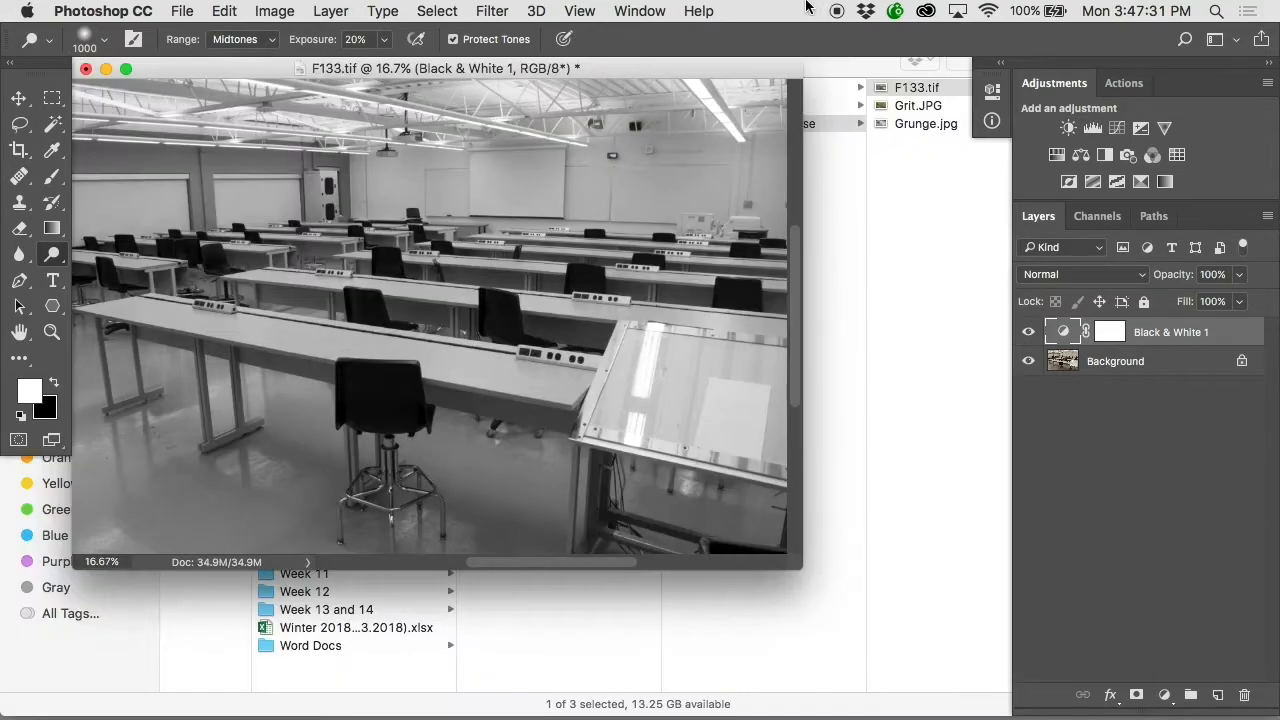
- Open the Grit.JPG texture from the Grit Grunge and Noise folder in Finder
{"action": "left_click", "coordinate": [886, 144]}
{"action": "left_click", "coordinate": [930, 126]}
{"action": "left_click", "coordinate": [912, 108]}
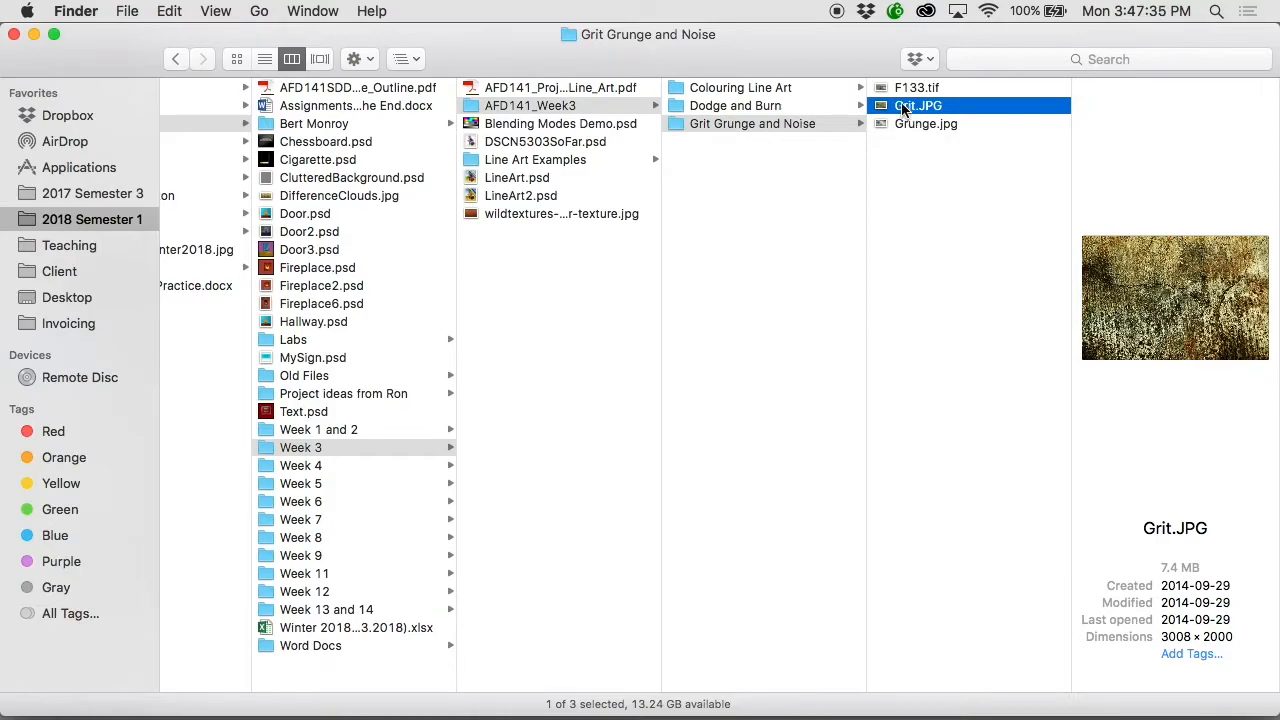
{"action": "double_click", "coordinate": [903, 107]}
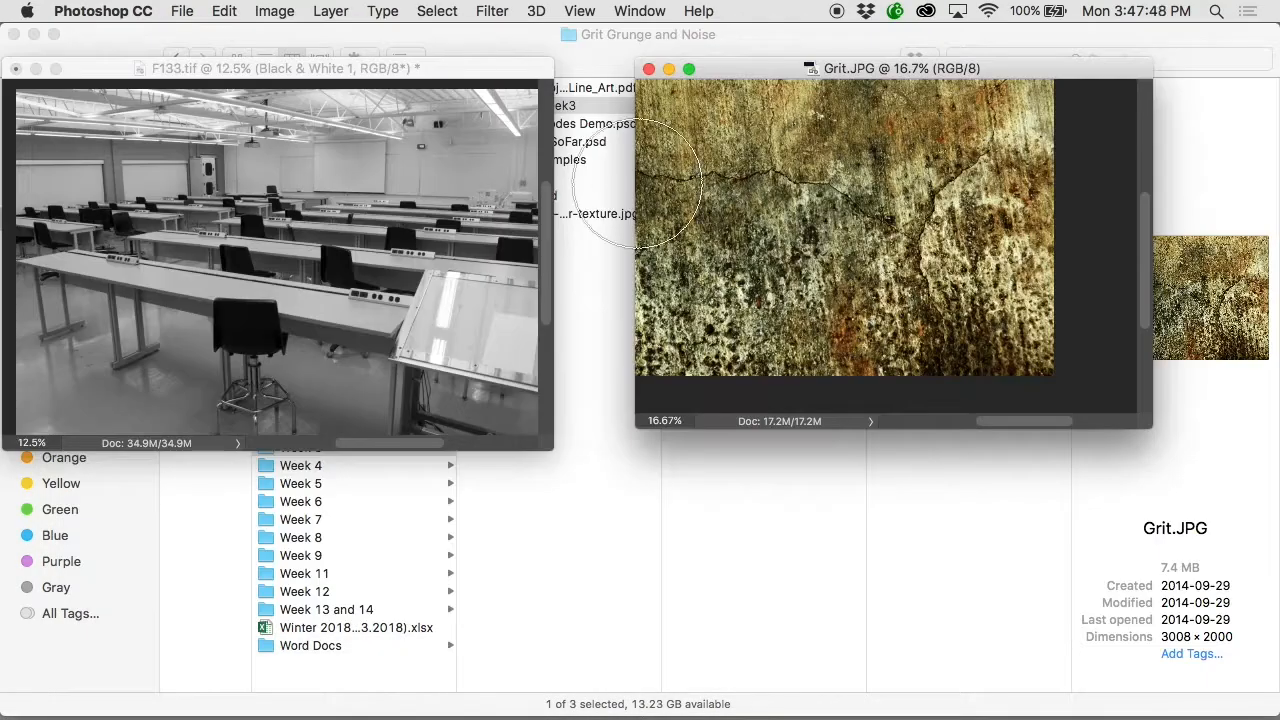
- Display the Grit.JPG texture in full screen mode with the layer controls visible
{"action": "scroll", "coordinate": [692, 190], "scroll_direction": "down", "scroll_amount": 3}
{"action": "scroll", "coordinate": [692, 192], "scroll_direction": "up", "scroll_amount": 3}
{"action": "scroll", "coordinate": [692, 192], "scroll_direction": "left", "scroll_amount": 2}
{"action": "scroll", "coordinate": [692, 192], "scroll_direction": "down", "scroll_amount": 3}
{"action": "scroll", "coordinate": [692, 192], "scroll_direction": "up", "scroll_amount": 2}
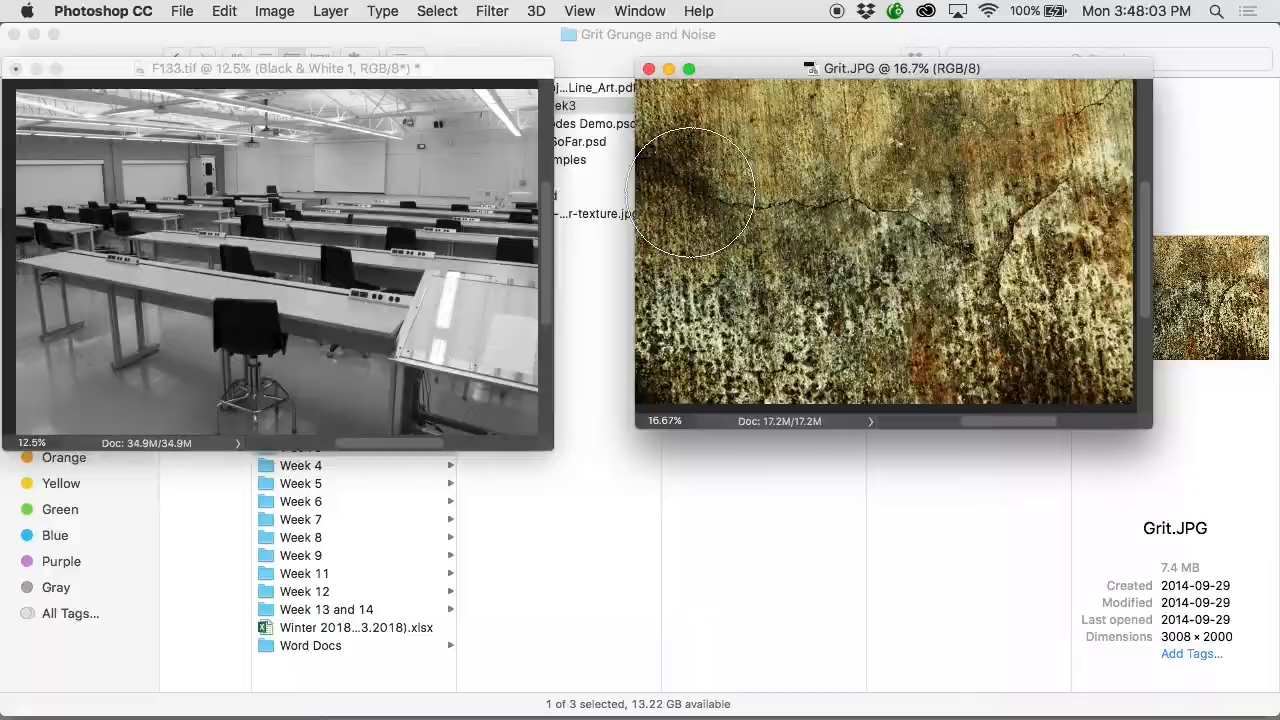
{"action": "key", "text": "f"}
{"action": "key", "text": "Tab"}
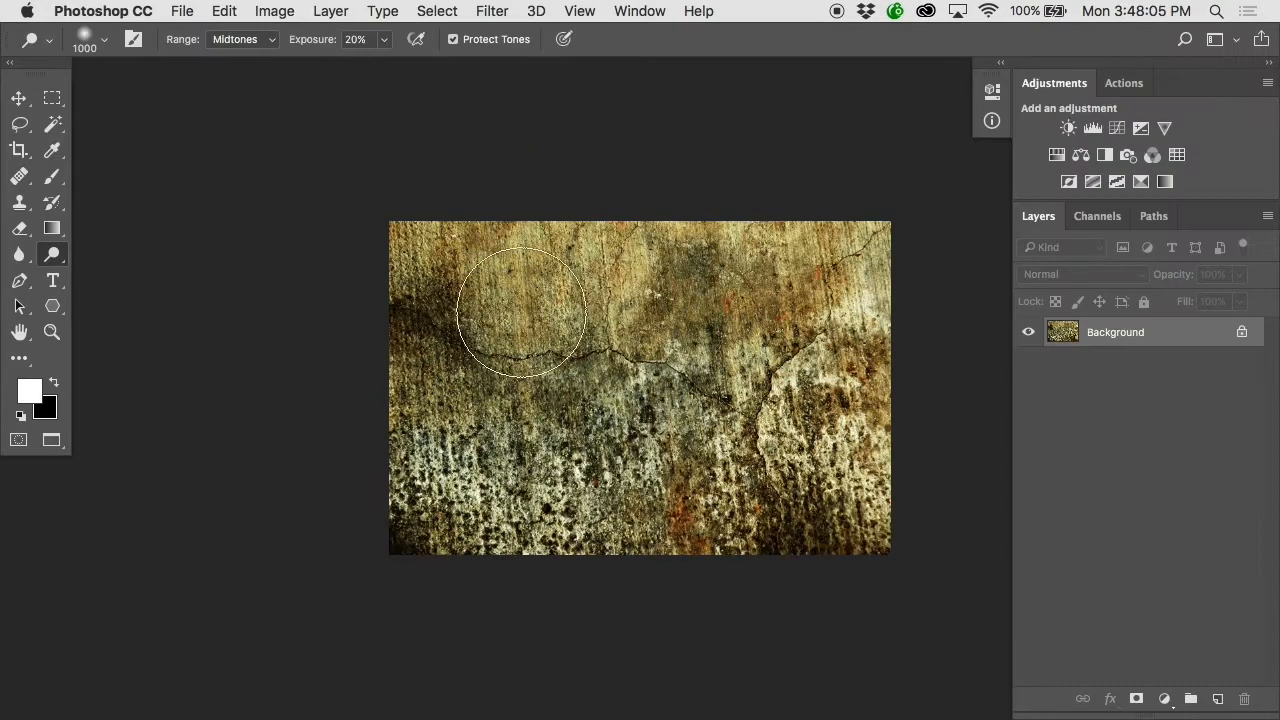
- Duplicate the texture's Background layer into the F133.tif document under the name Grit
{"action": "right_click", "coordinate": [1115, 332]}
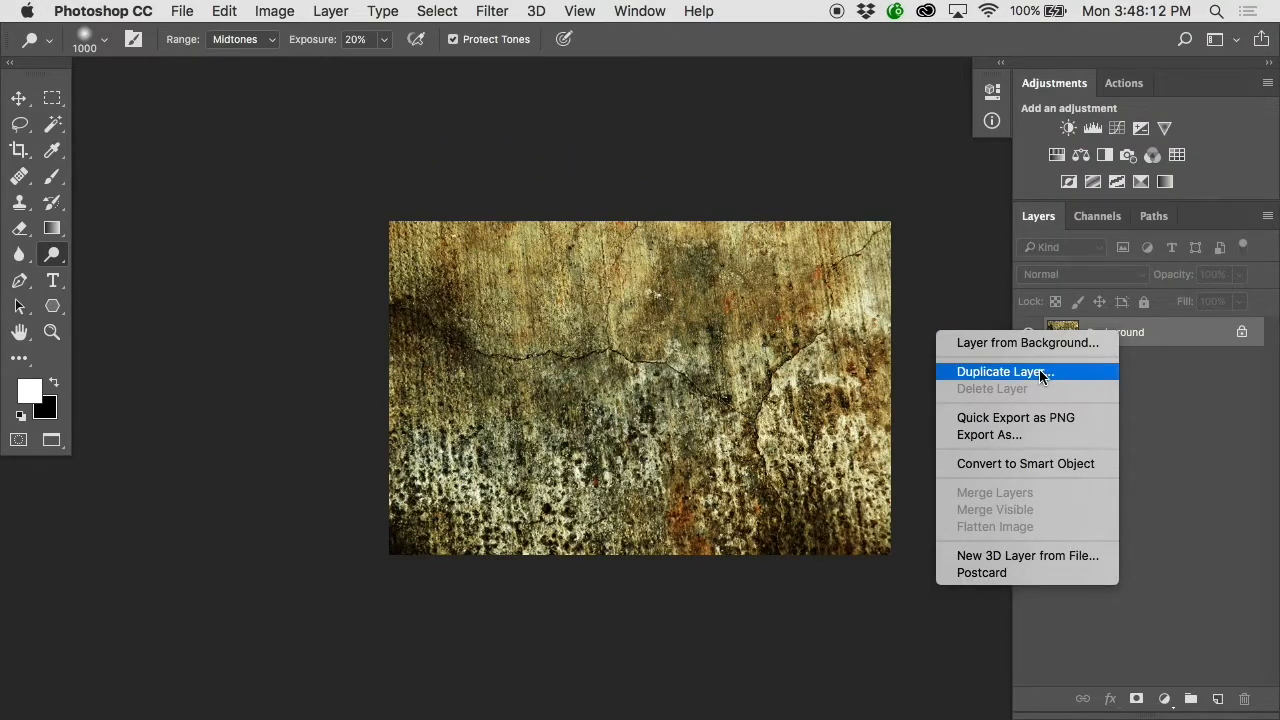
{"action": "left_click", "coordinate": [1041, 372]}
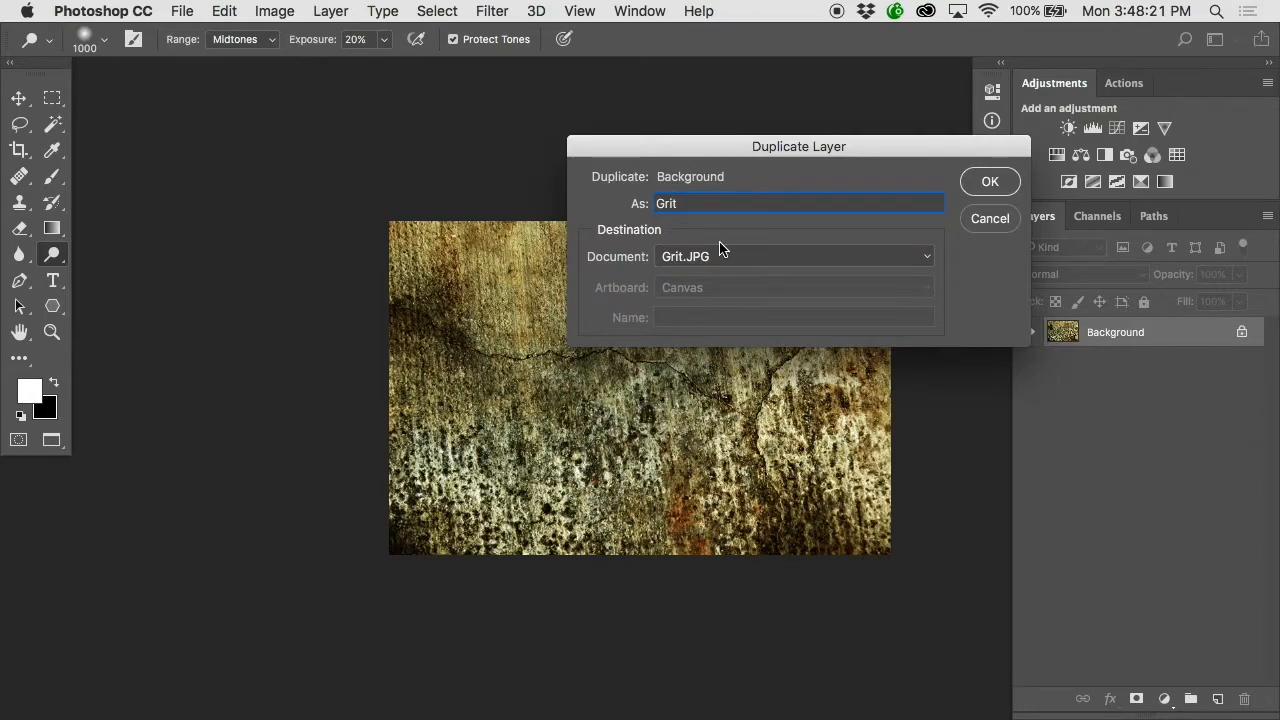
{"action": "left_click", "coordinate": [731, 255]}
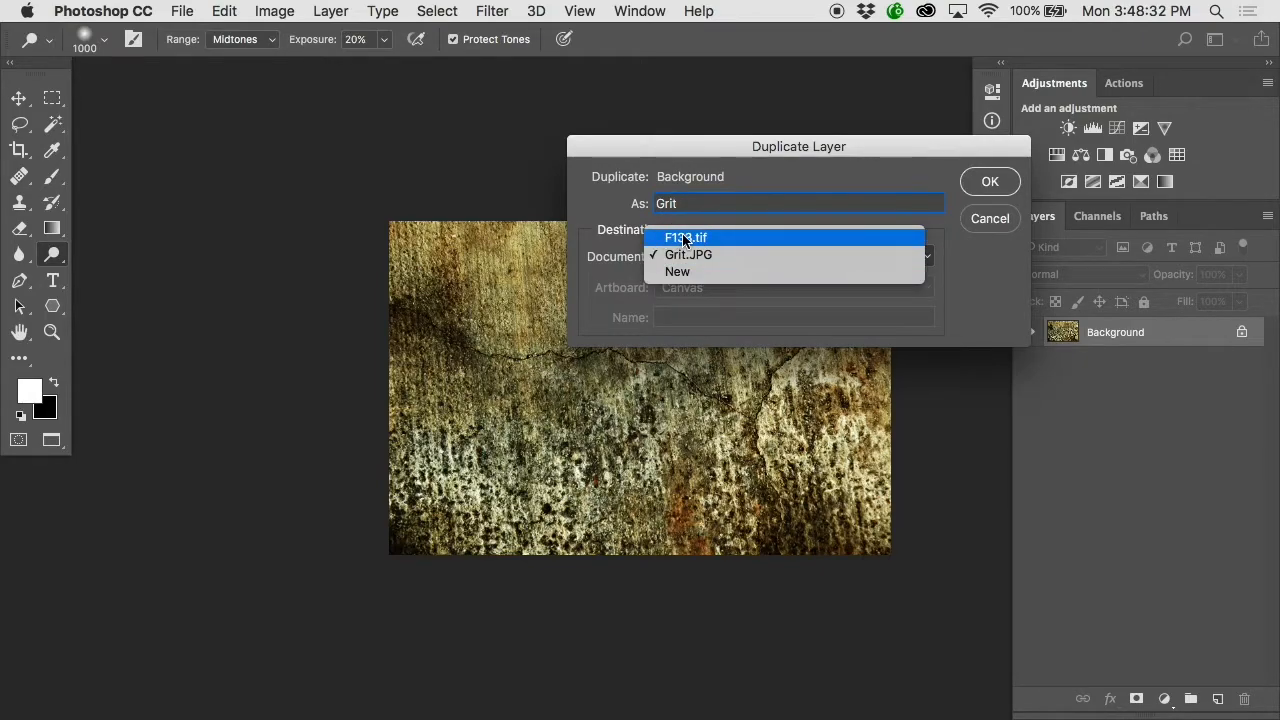
{"action": "left_click", "coordinate": [685, 238]}
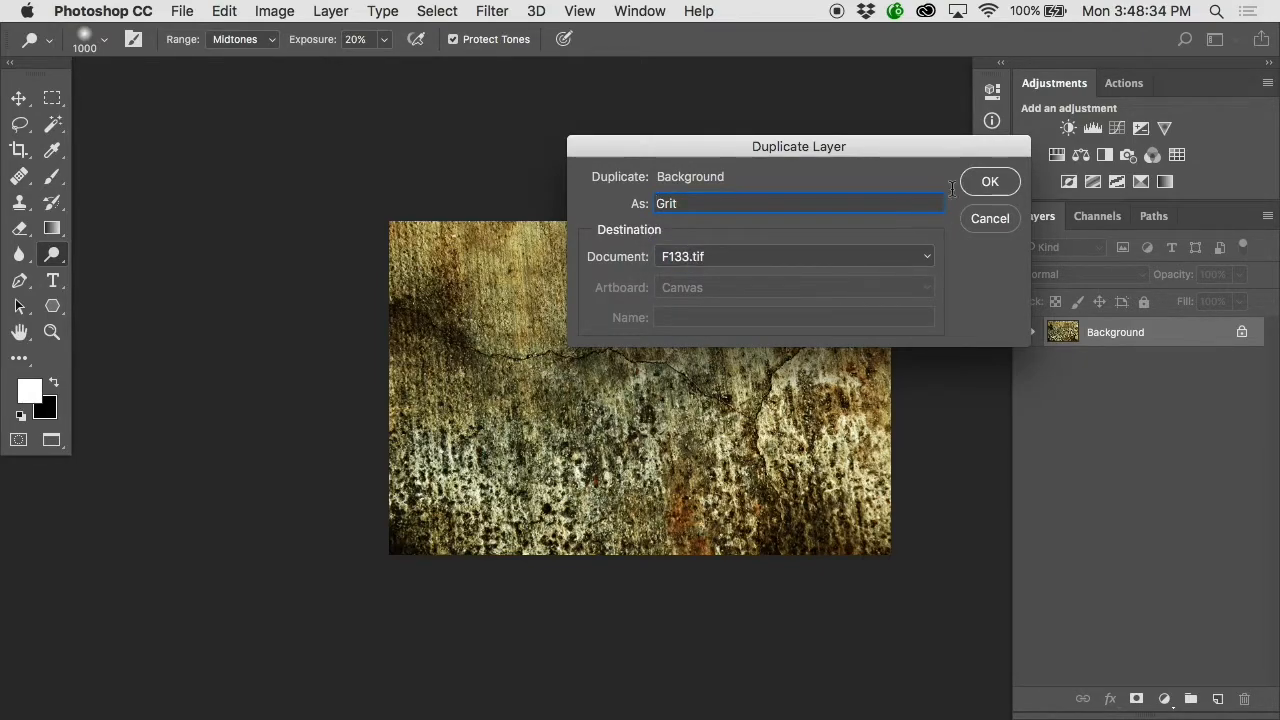
{"action": "left_click", "coordinate": [987, 181]}
{"action": "key", "text": "Return"}
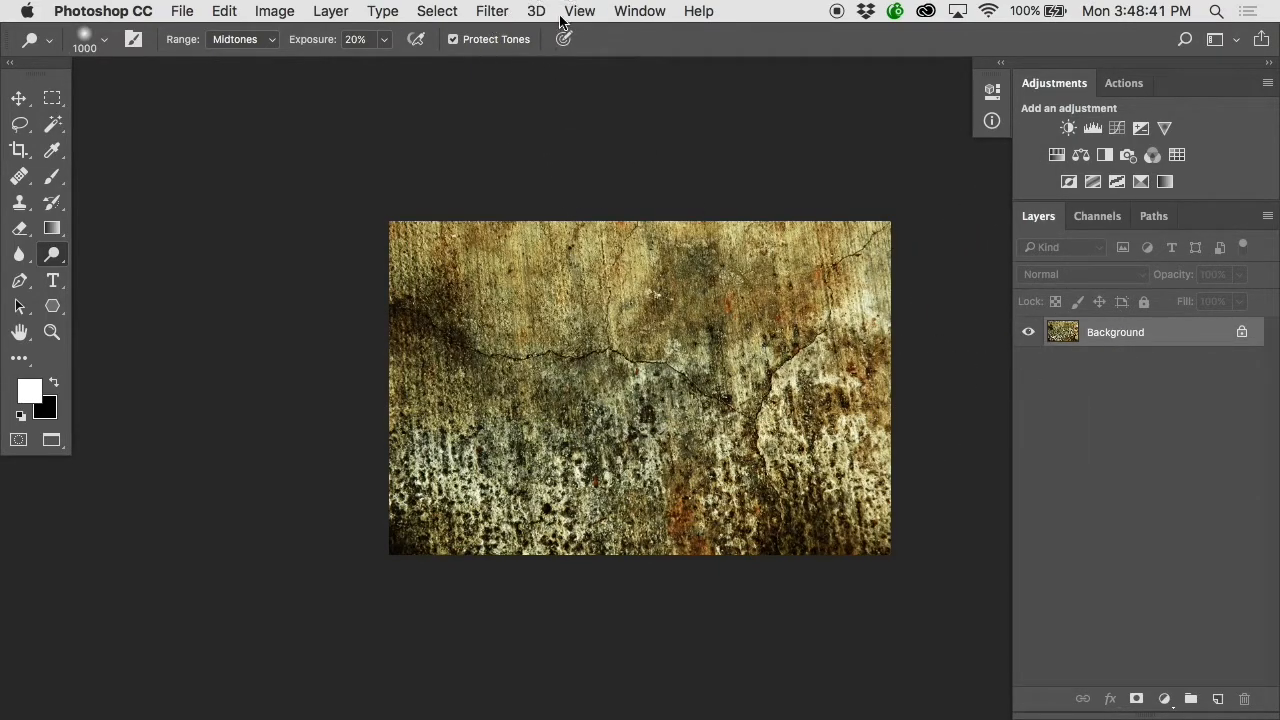
- Switch to the F133.tif document and move the Grit layer below the Black & White adjustment layer
{"action": "left_click", "coordinate": [638, 11]}
{"action": "scroll", "coordinate": [699, 652], "scroll_direction": "down", "scroll_amount": 3}
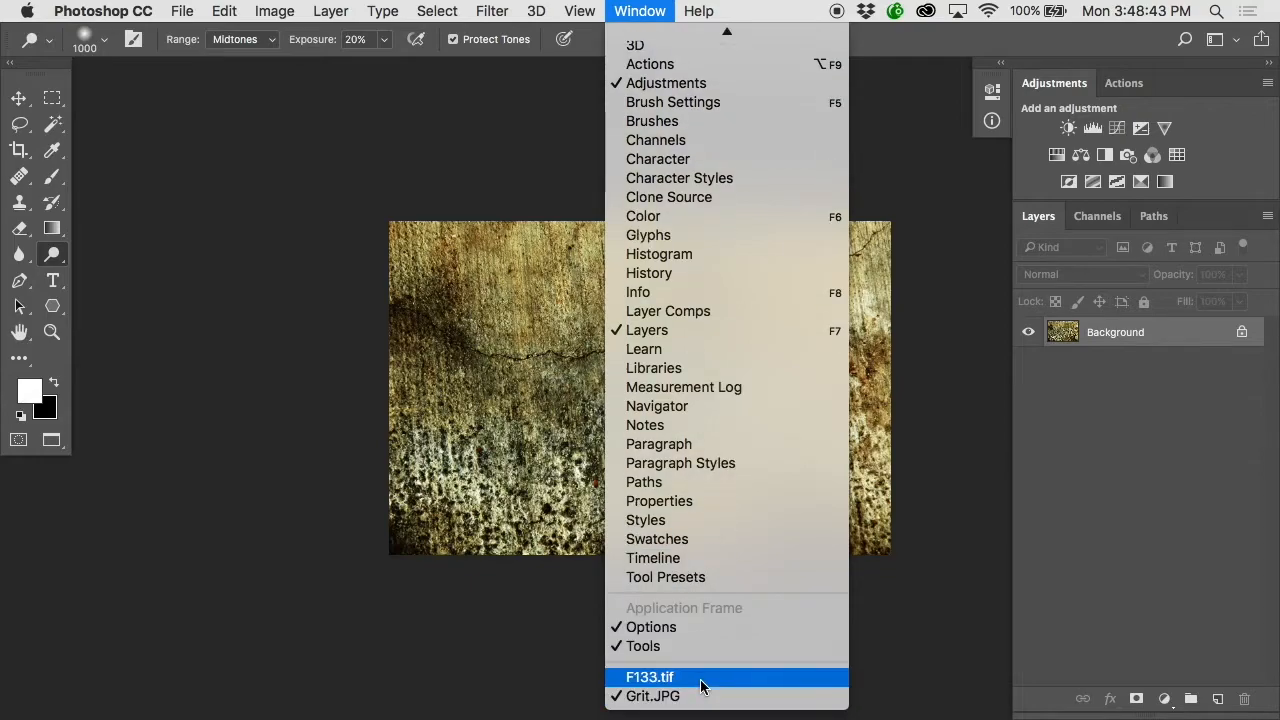
{"action": "left_click", "coordinate": [700, 693]}
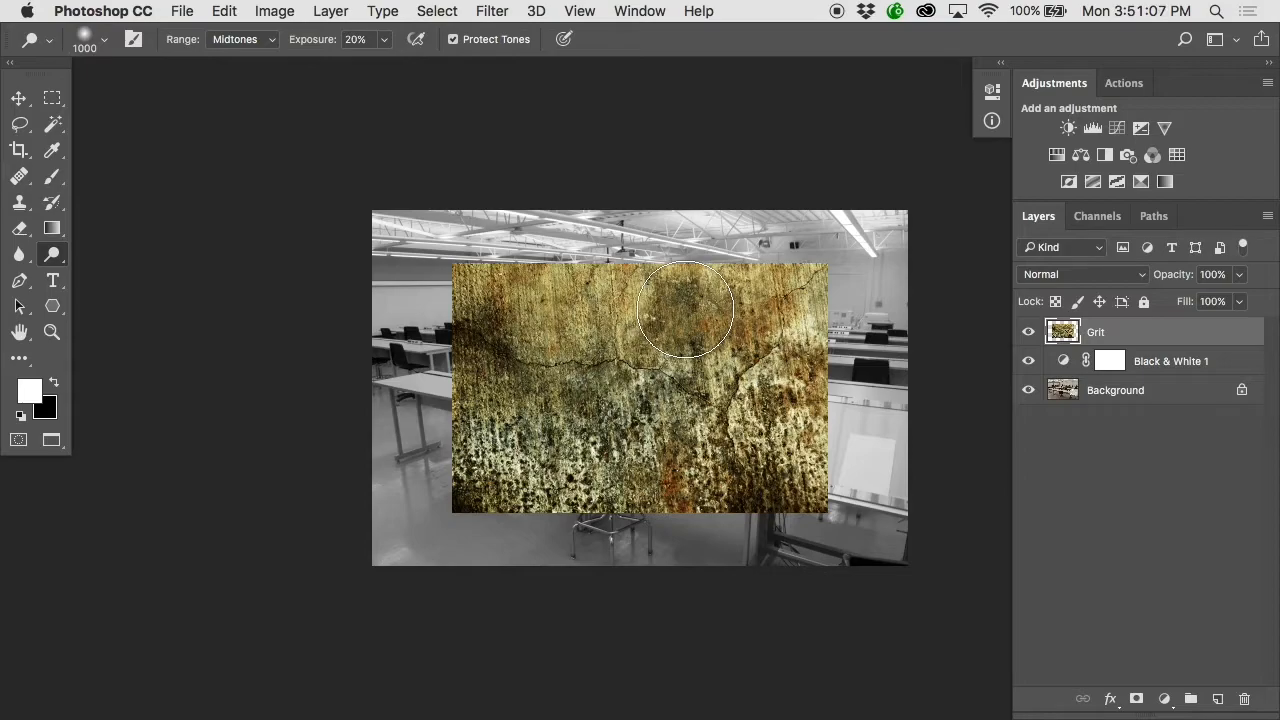
{"action": "left_click_drag", "start_coordinate": [1087, 332], "coordinate": [1088, 372]}
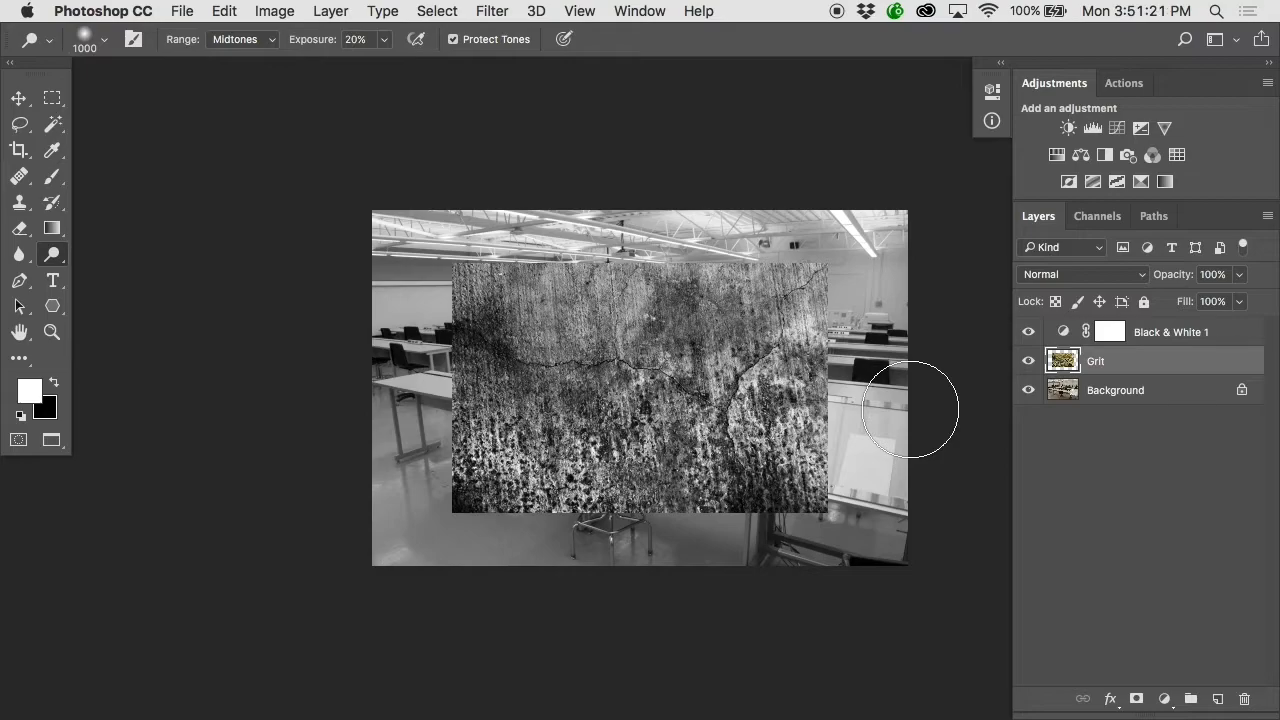
- Try the Darken blend mode on the Grit layer and view the textured classroom up close
{"action": "left_click", "coordinate": [1060, 274]}
{"action": "left_click", "coordinate": [1063, 306]}
{"action": "left_click", "coordinate": [1062, 278]}
{"action": "left_click", "coordinate": [1072, 318]}
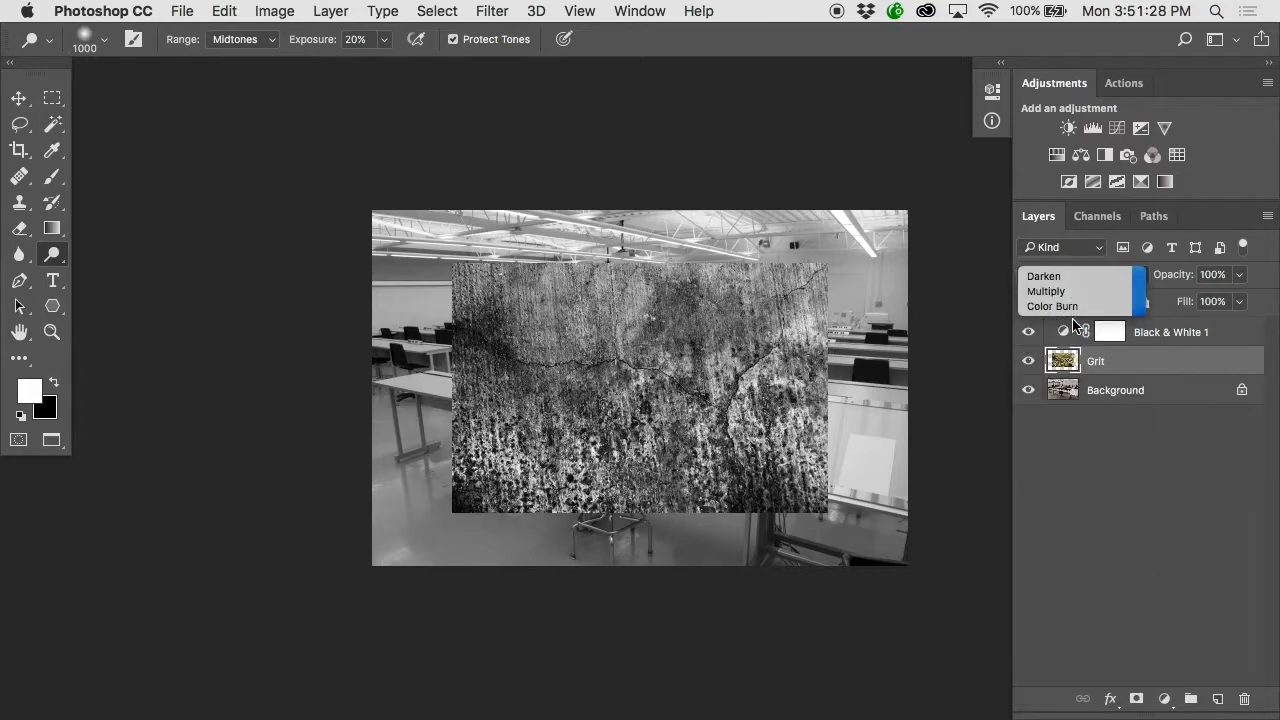
{"action": "left_click", "coordinate": [601, 379], "text": "super"}
{"action": "left_click", "coordinate": [601, 379], "text": "super"}
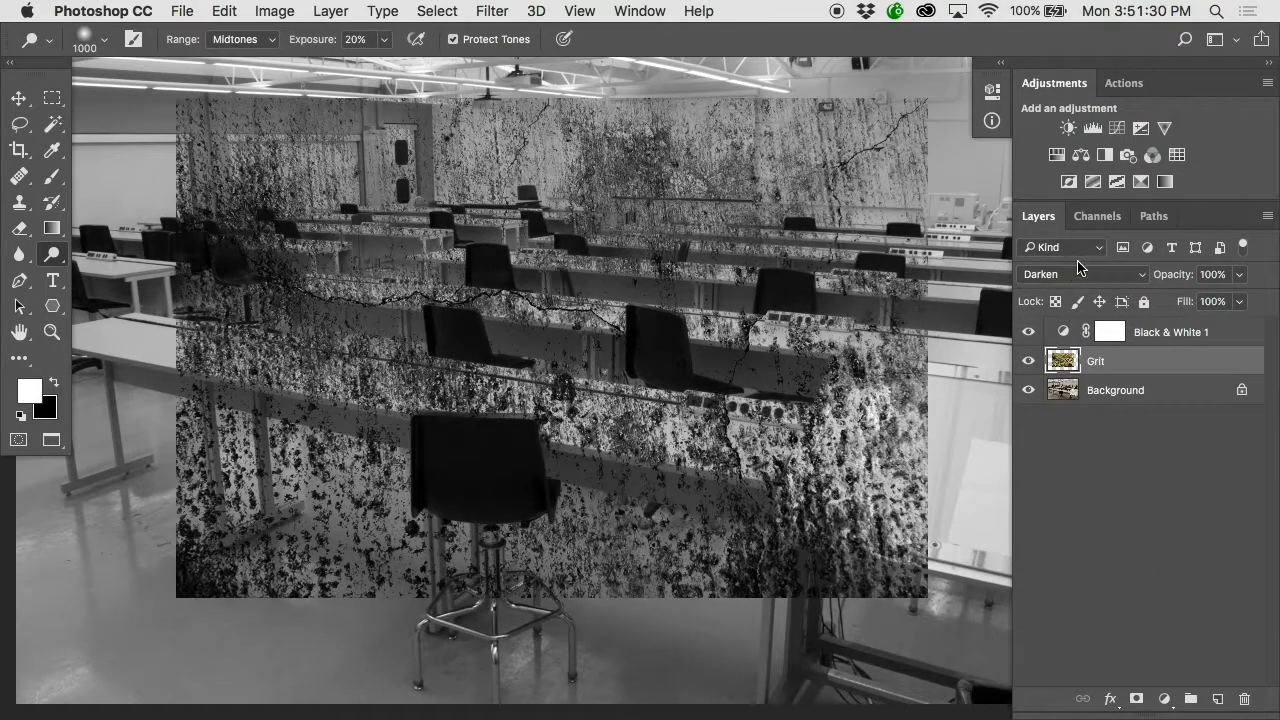
- Test Color Dodge and Overlay on the Grit layer, and set its blend mode to Soft Light
{"action": "left_click", "coordinate": [1112, 275]}
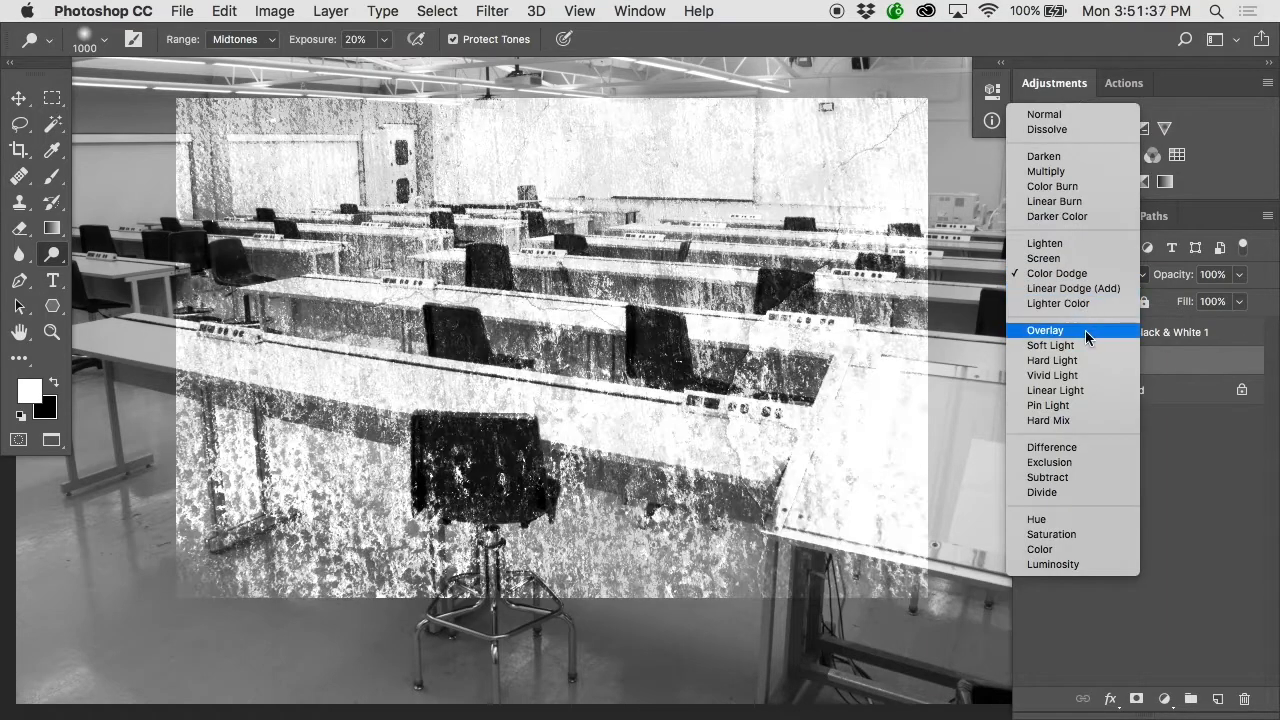
{"action": "left_click", "coordinate": [1085, 330]}
{"action": "left_click", "coordinate": [1084, 273]}
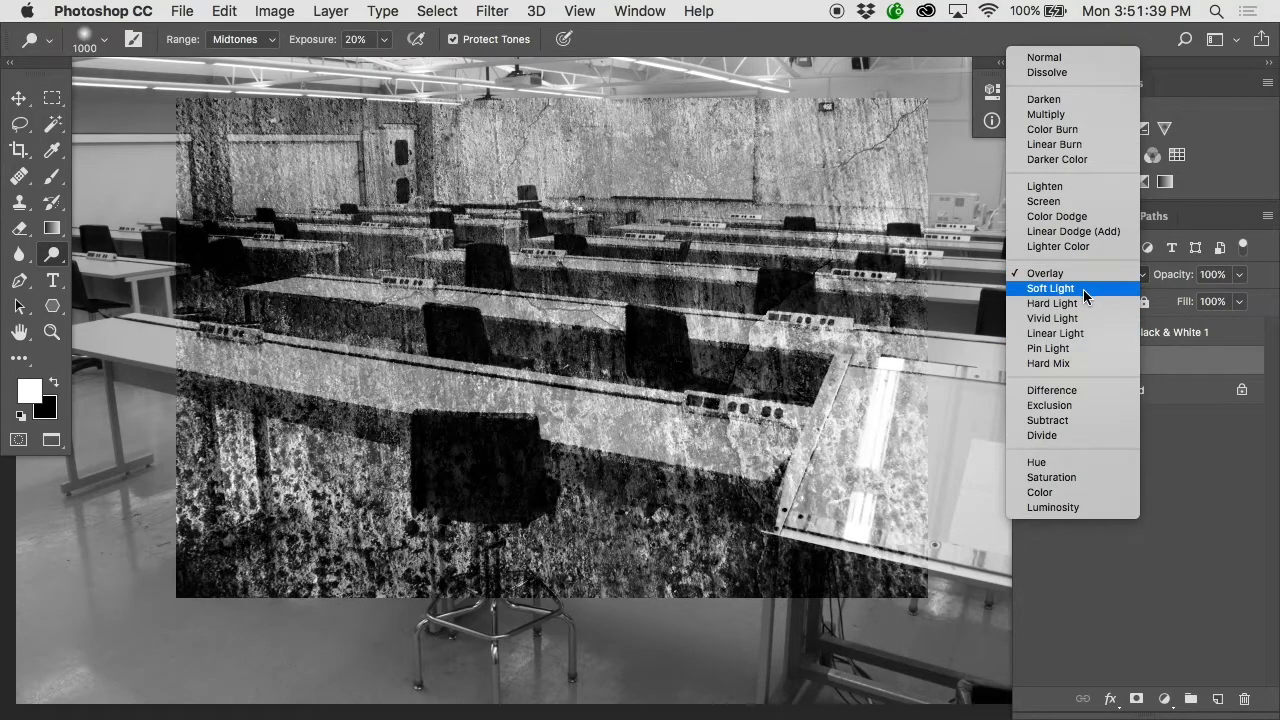
{"action": "left_click", "coordinate": [1083, 289]}
- Free Transform the Grit layer, trying a rotation and undoing it, and scale the texture to cover the whole classroom photo
{"action": "key", "text": "Tab"}
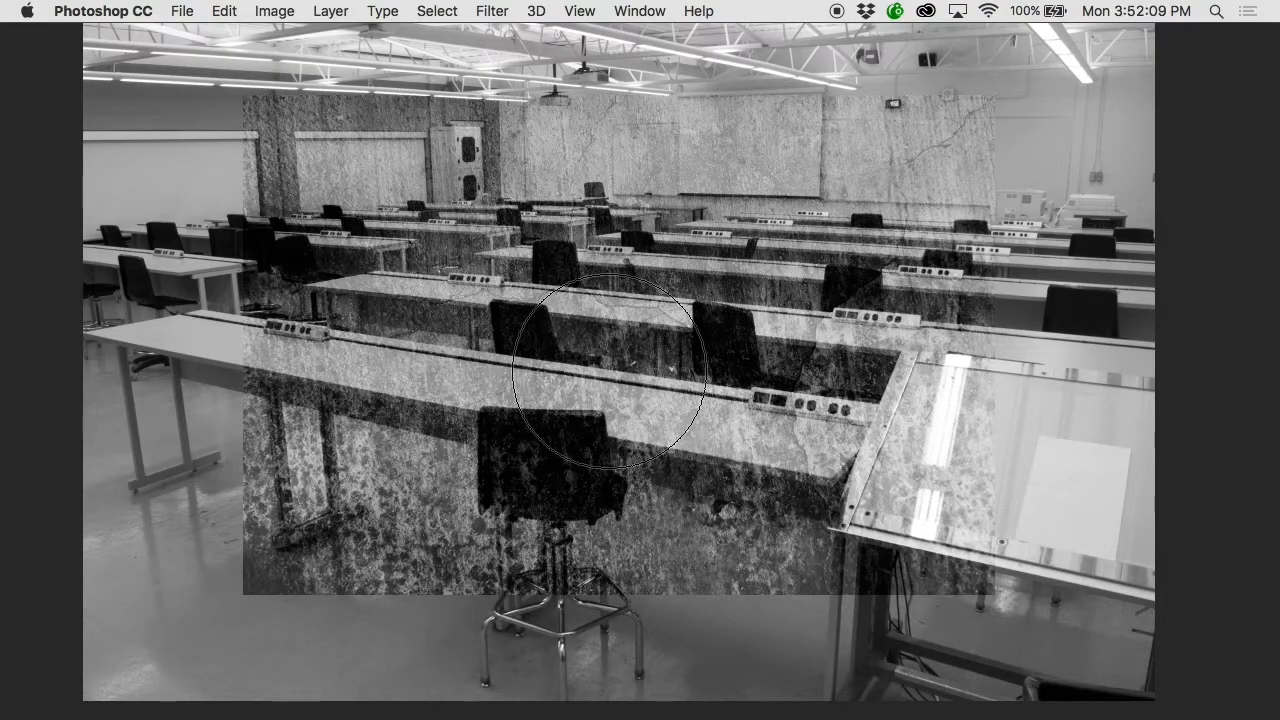
{"action": "left_click", "coordinate": [224, 11]}
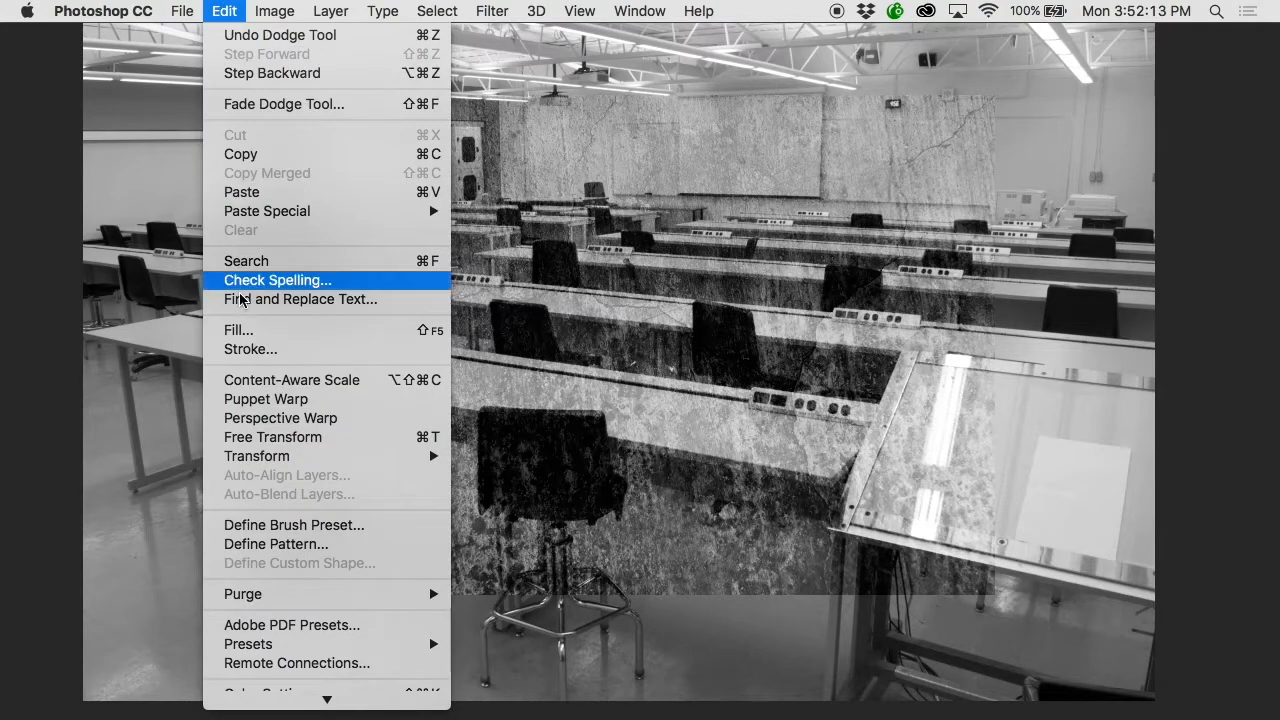
{"action": "mouse_move", "coordinate": [437, 461]}
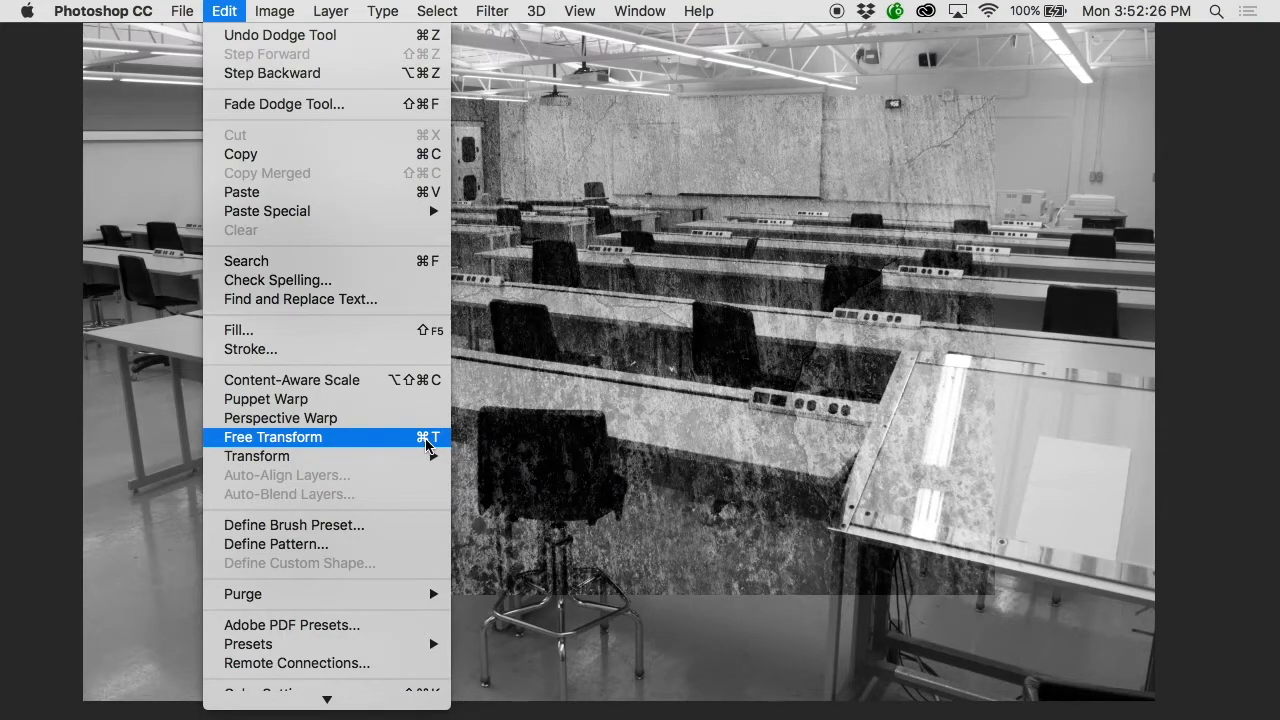
{"action": "left_click", "coordinate": [427, 440]}
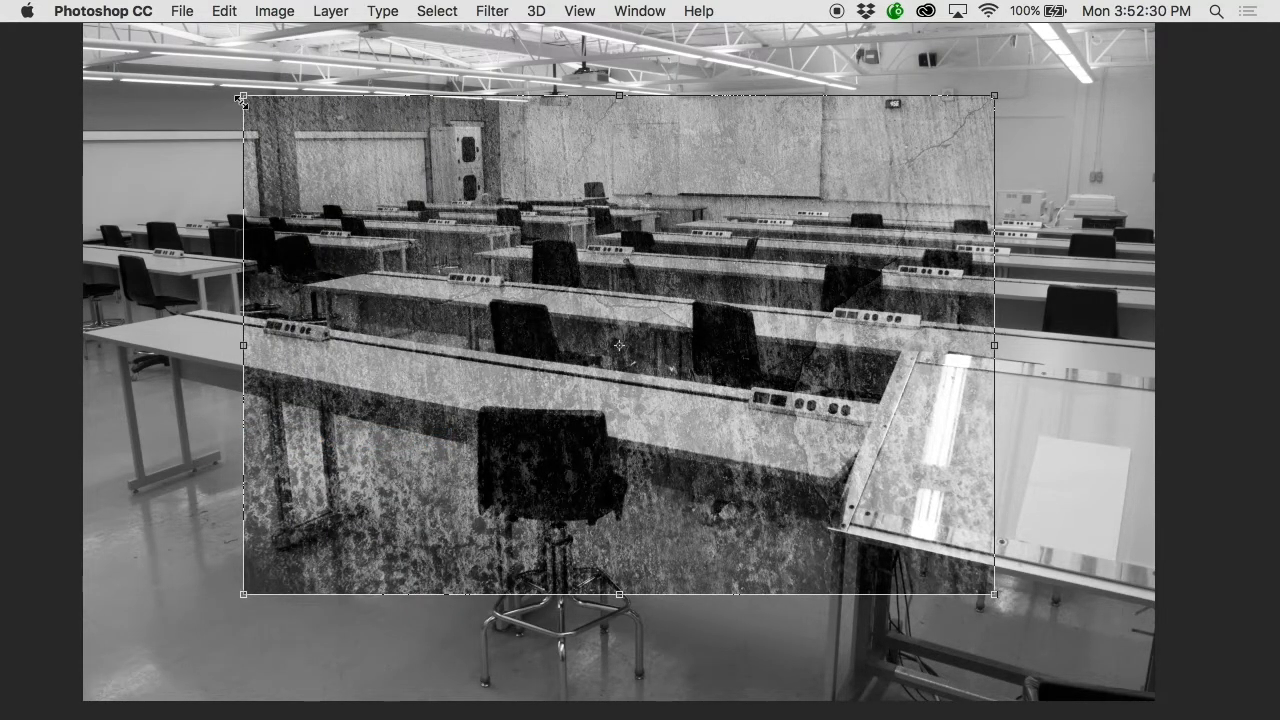
{"action": "left_click_drag", "start_coordinate": [243, 97], "coordinate": [449, 110]}
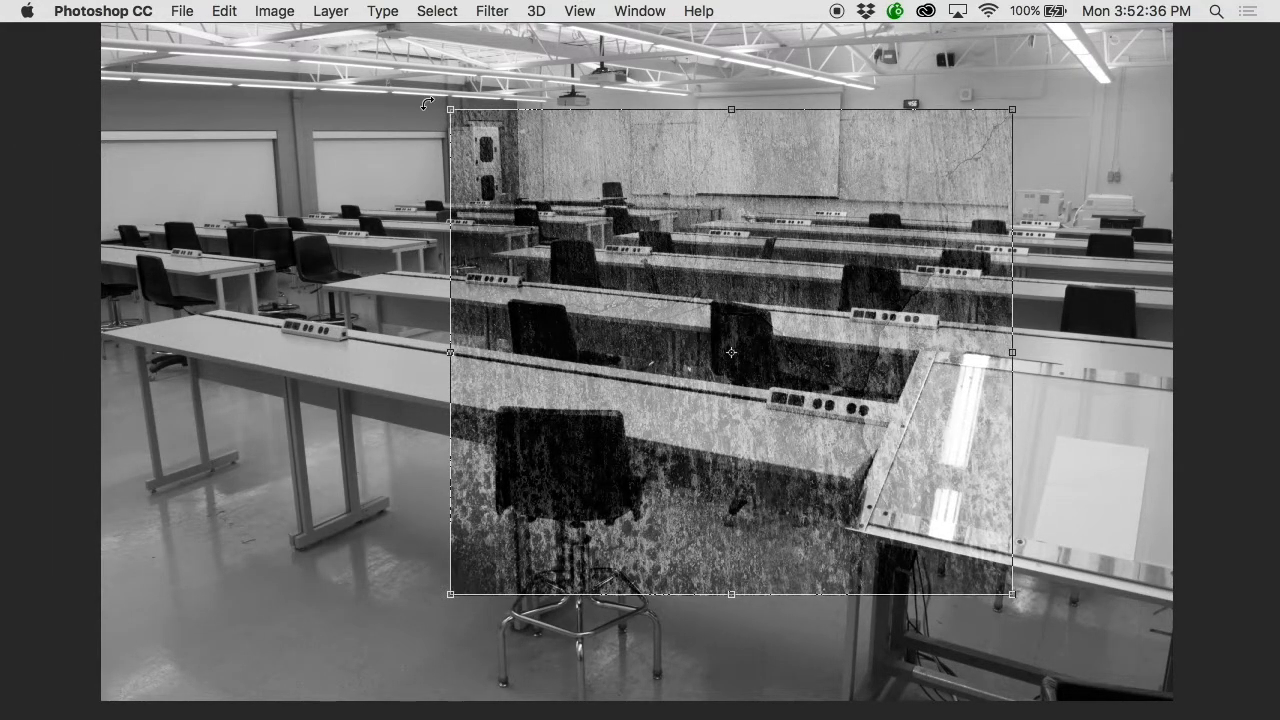
{"action": "left_click_drag", "start_coordinate": [427, 103], "coordinate": [374, 207]}
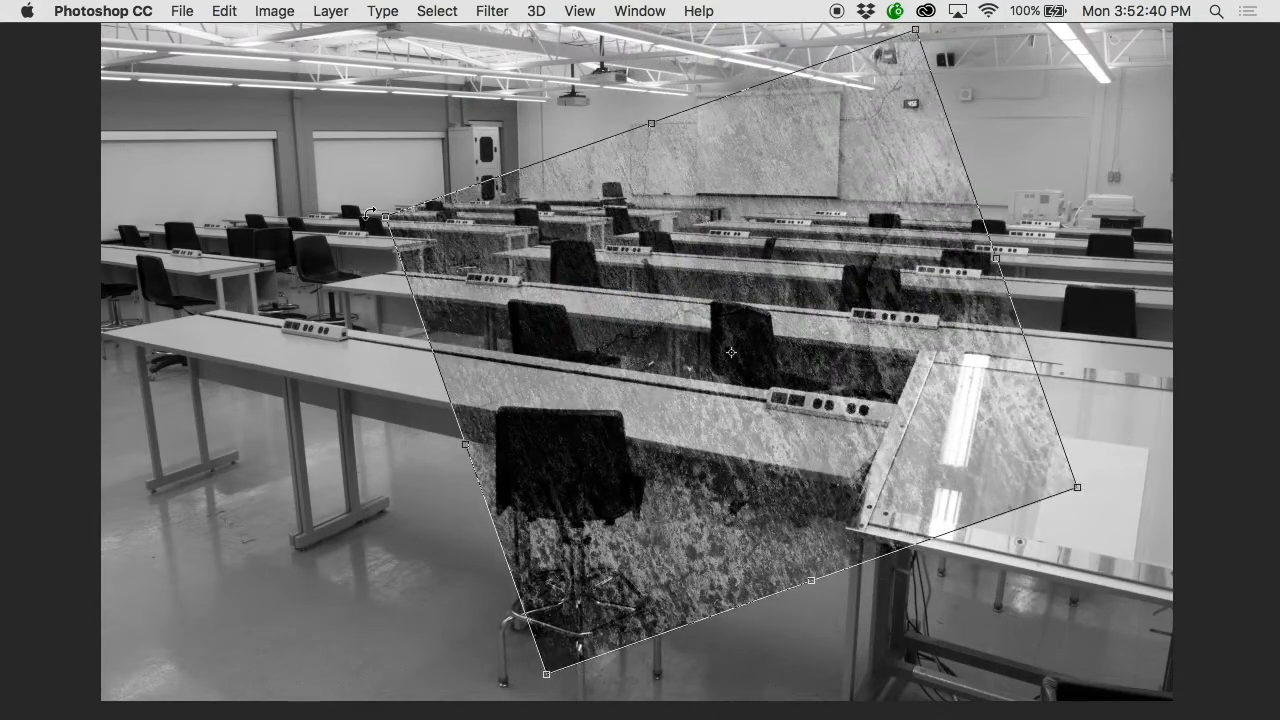
{"action": "key", "text": "super+z"}
{"action": "left_click_drag", "start_coordinate": [447, 108], "coordinate": [286, 109]}
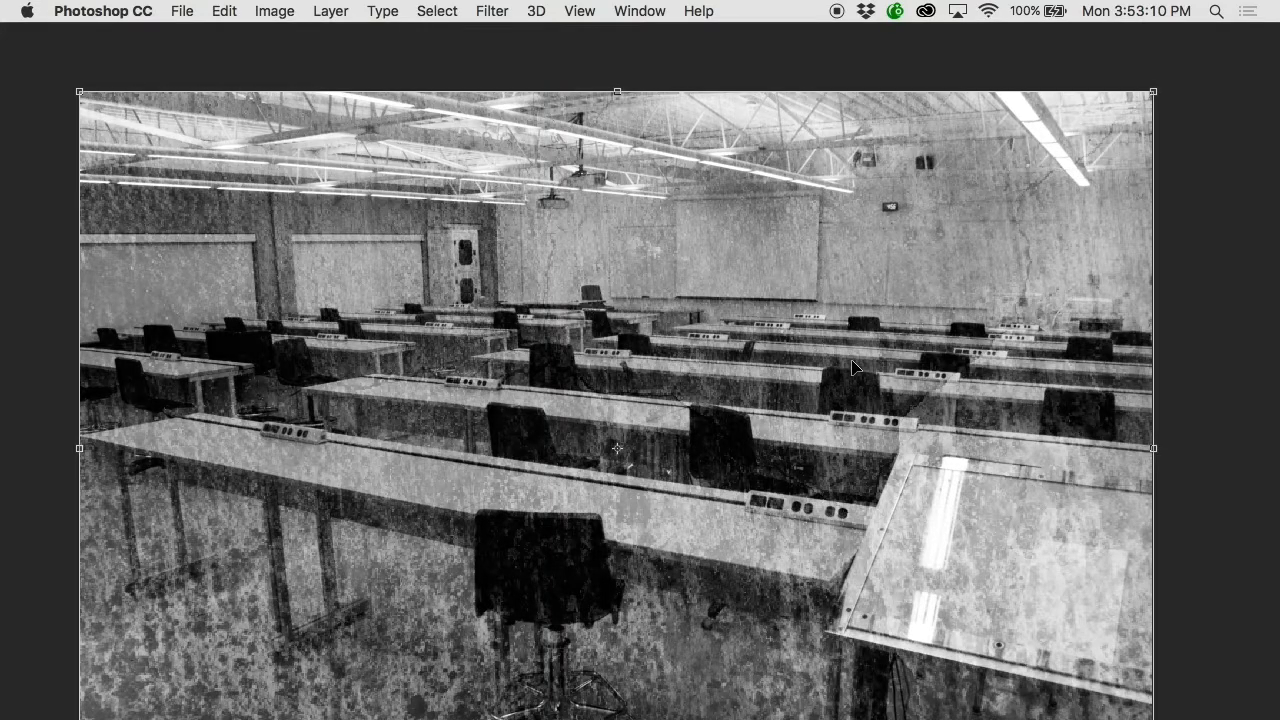
{"action": "key", "text": "Return"}
{"action": "key", "text": "b"}
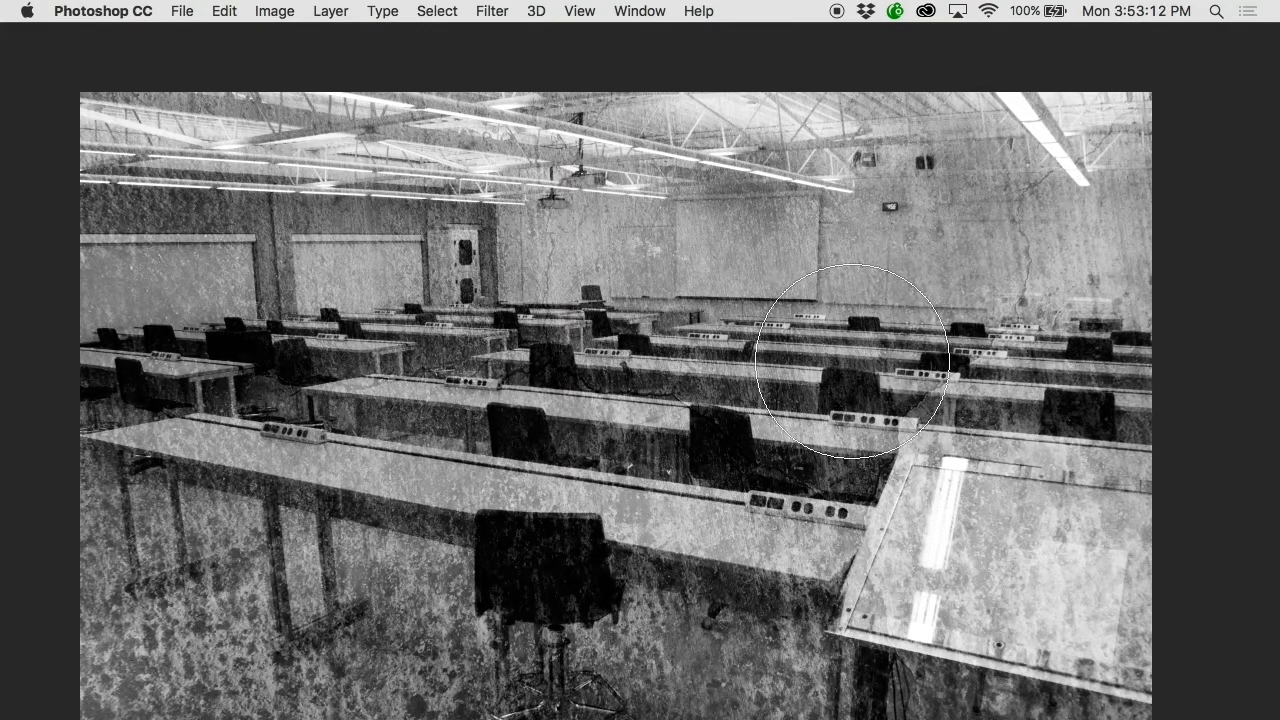
{"action": "key", "text": "super+minus"}
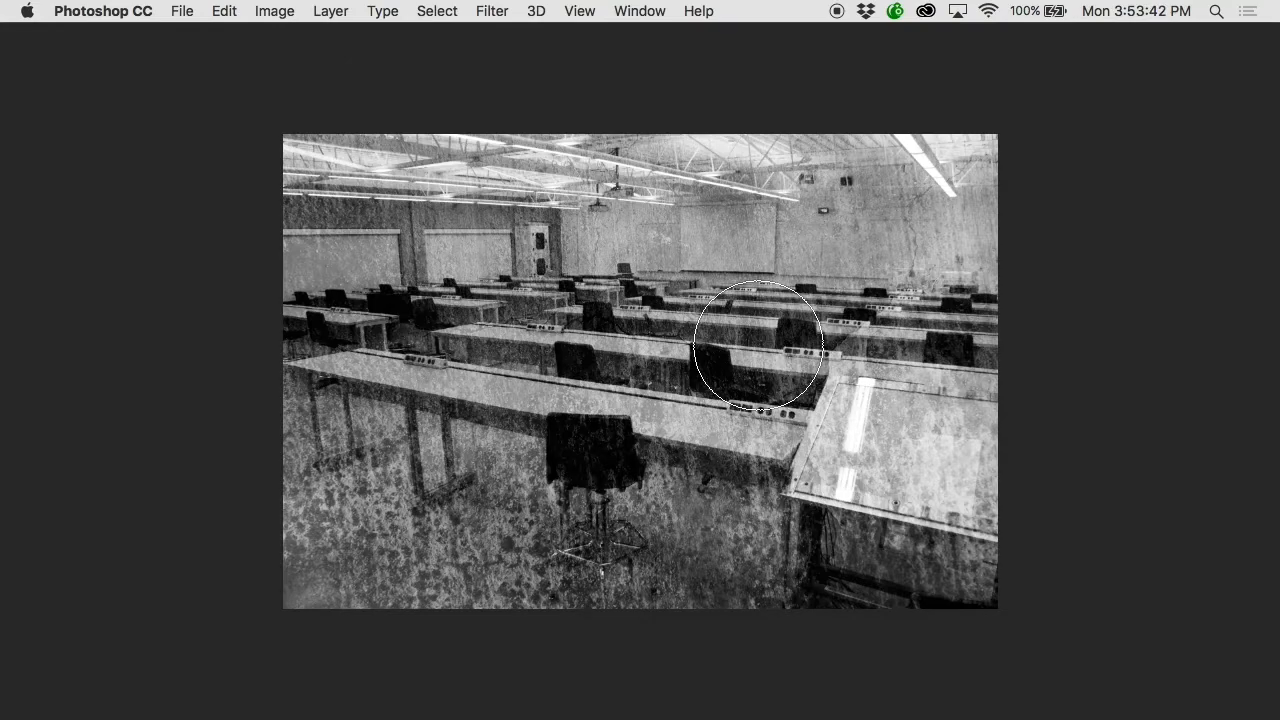
- Add a layer mask to the Grit layer and set the black brush to size 2400 and 50% opacity
{"action": "key", "text": "Tab"}
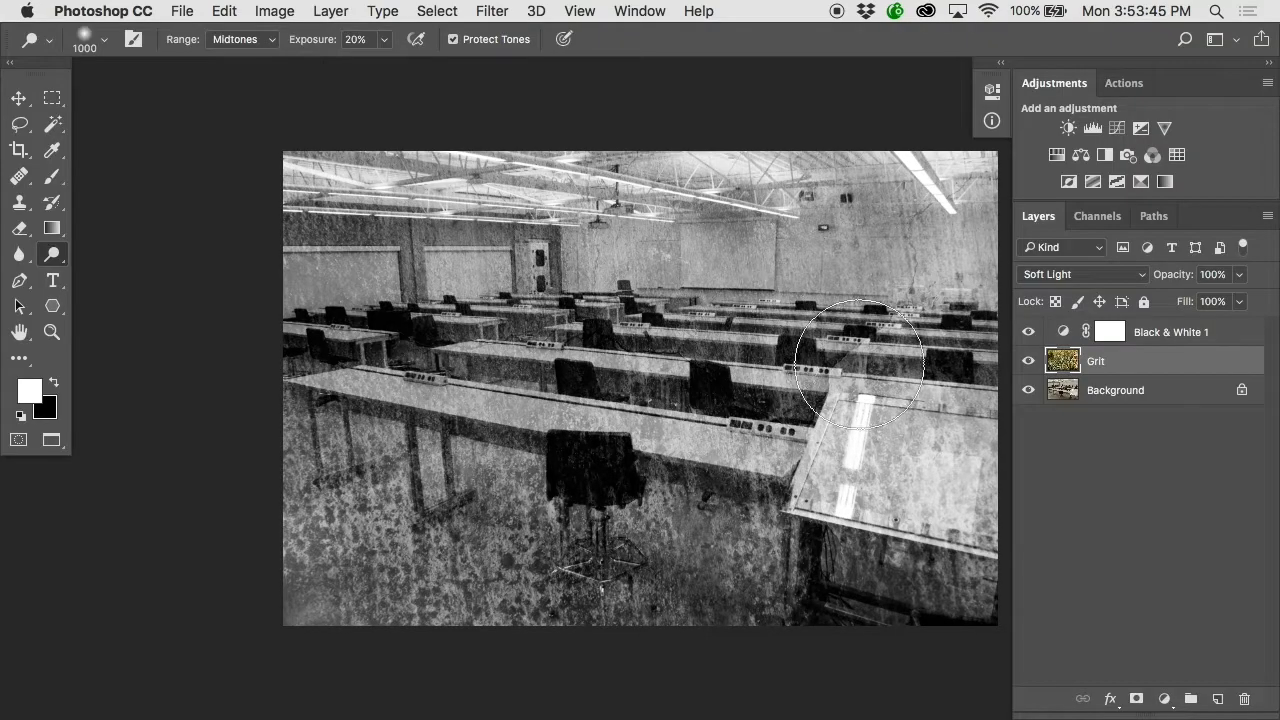
{"action": "left_click", "coordinate": [1136, 698]}
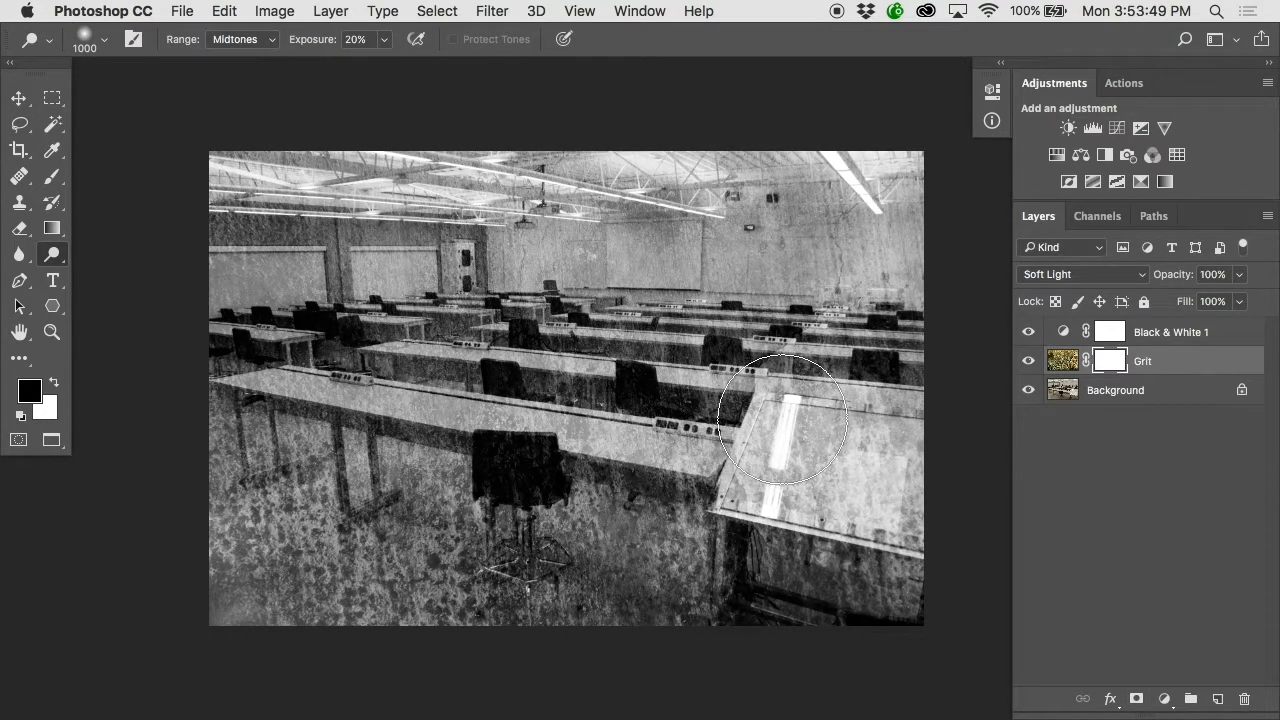
{"action": "key", "text": "b"}
{"action": "key", "text": "bracketright"}
{"action": "key", "text": "bracketright"}
{"action": "key", "text": "bracketright"}
{"action": "key", "text": "bracketright"}
{"action": "key", "text": "bracketright"}
{"action": "key", "text": "bracketright"}
{"action": "key", "text": "bracketright"}
{"action": "key", "text": "bracketright"}
{"action": "key", "text": "bracketright"}
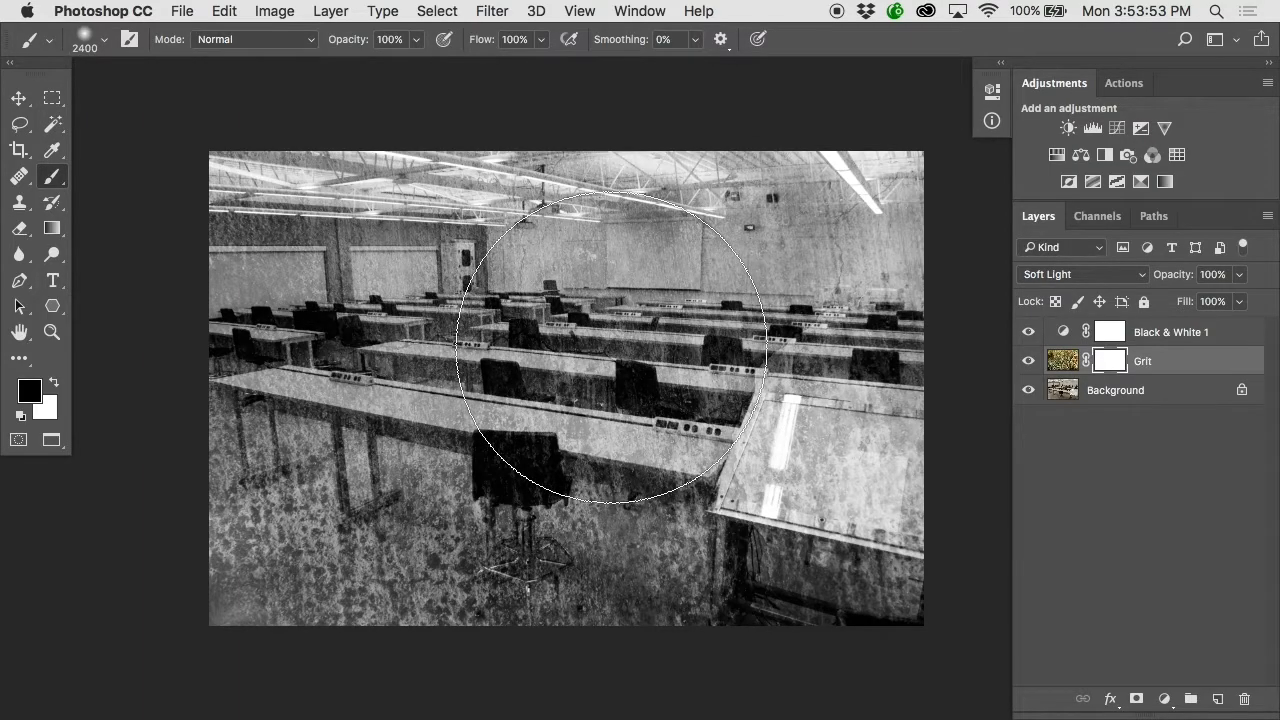
{"action": "key", "text": "5"}
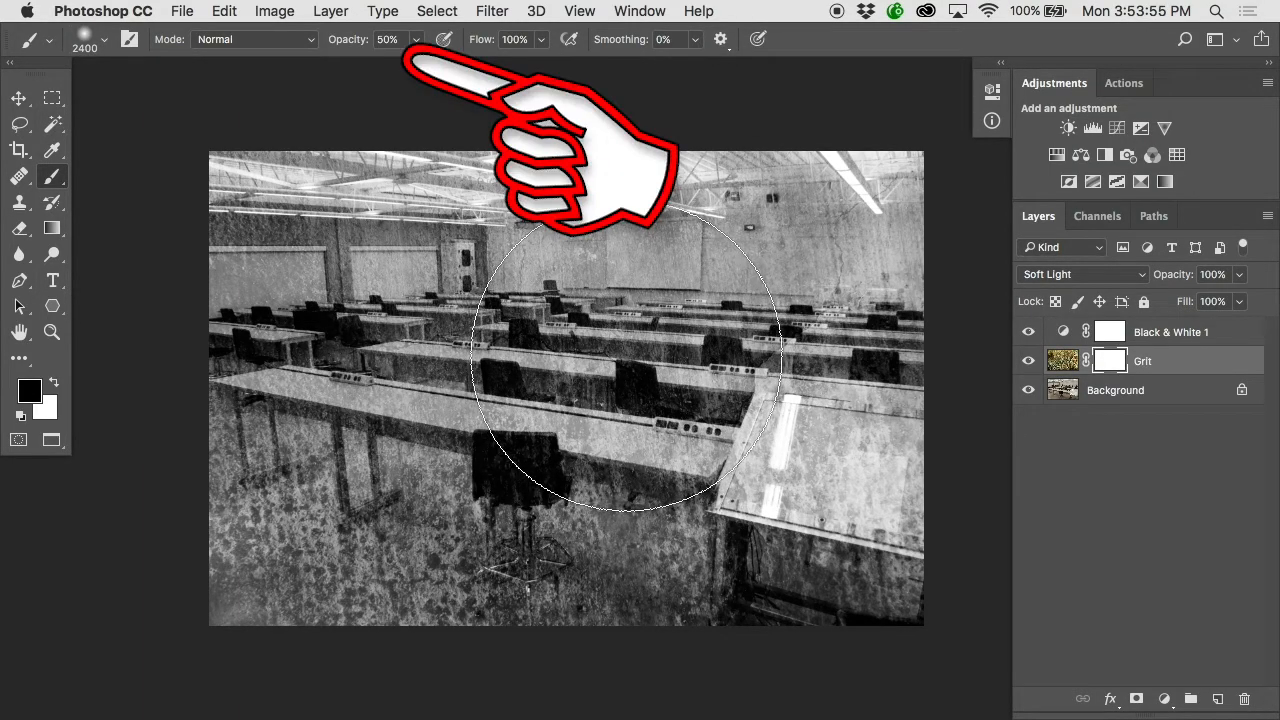
- Paint black on the Grit mask over the central desks and the floor beneath the front-left desk, and switch the foreground colour to white
{"action": "mouse_move", "coordinate": [627, 340]}
{"action": "left_mouse_down"}
{"action": "mouse_move", "coordinate": [742, 382]}
{"action": "mouse_move", "coordinate": [639, 420]}
{"action": "mouse_move", "coordinate": [503, 384]}
{"action": "mouse_move", "coordinate": [457, 413]}
{"action": "mouse_move", "coordinate": [626, 377]}
{"action": "mouse_move", "coordinate": [665, 390]}
{"action": "mouse_move", "coordinate": [703, 466]}
{"action": "mouse_move", "coordinate": [725, 372]}
{"action": "mouse_move", "coordinate": [565, 342]}
{"action": "mouse_move", "coordinate": [464, 372]}
{"action": "mouse_move", "coordinate": [789, 351]}
{"action": "mouse_move", "coordinate": [468, 378]}
{"action": "mouse_move", "coordinate": [406, 409]}
{"action": "mouse_move", "coordinate": [380, 464]}
{"action": "left_mouse_up"}
{"action": "key", "text": "x"}
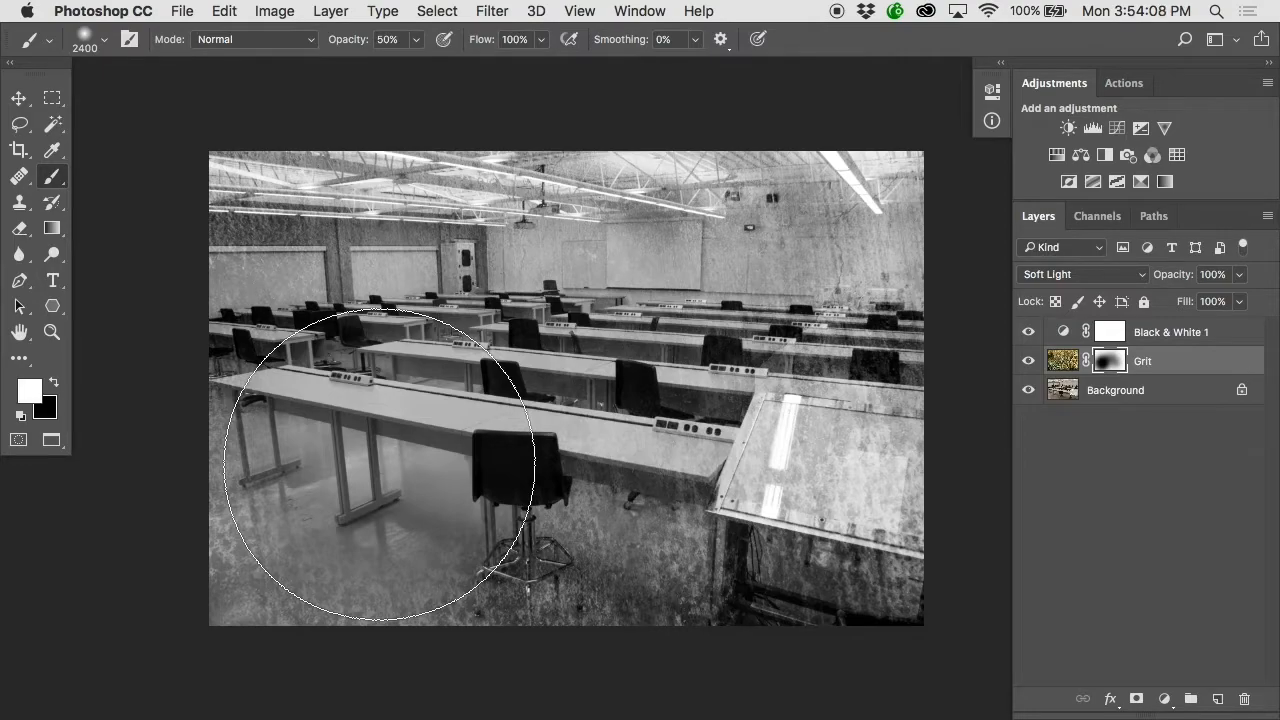
{"action": "key", "text": "x"}
{"action": "key", "text": "x"}
{"action": "left_click", "coordinate": [52, 384]}
{"action": "left_click", "coordinate": [52, 384]}
- Restore some texture with white on the Grit mask, lowering brush opacity to 30% and 10%, and touch up around the front chair
{"action": "mouse_move", "coordinate": [410, 400]}
{"action": "left_mouse_down"}
{"action": "mouse_move", "coordinate": [487, 393]}
{"action": "mouse_move", "coordinate": [441, 479]}
{"action": "mouse_move", "coordinate": [324, 468]}
{"action": "mouse_move", "coordinate": [445, 488]}
{"action": "left_mouse_up"}
{"action": "key", "text": "3"}
{"action": "left_click", "coordinate": [310, 400]}
{"action": "key", "text": "1"}
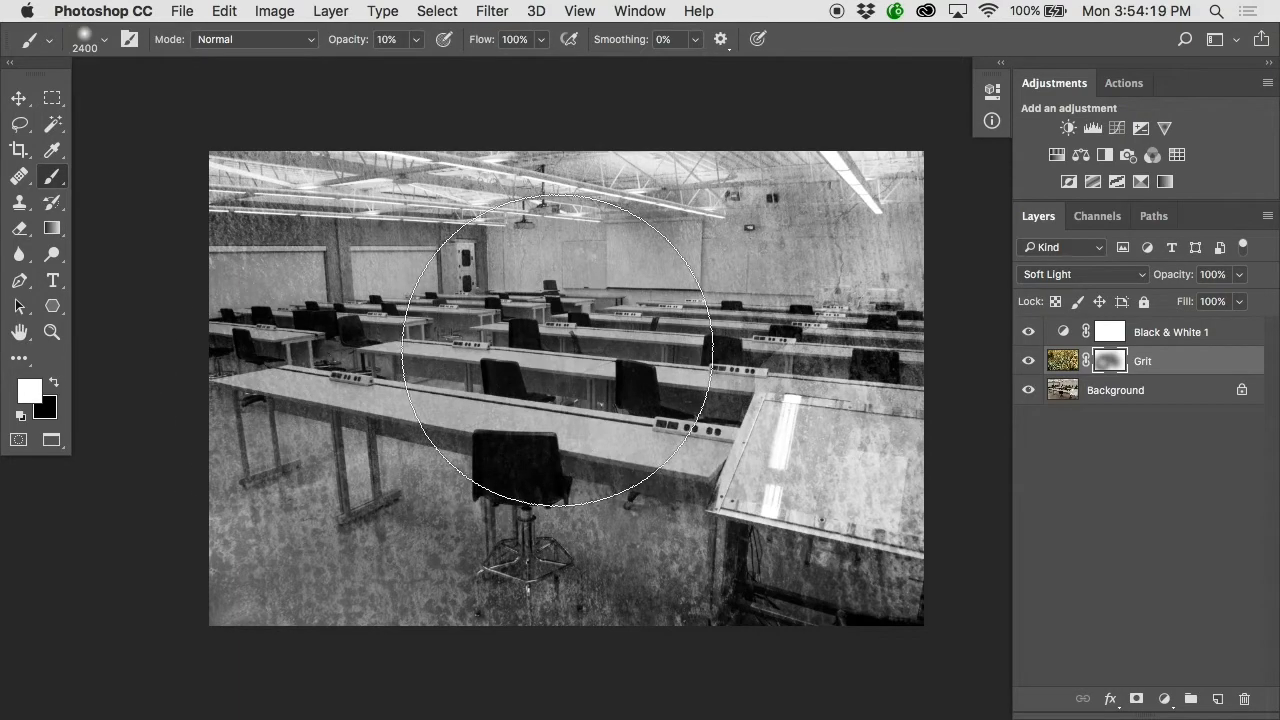
{"action": "key", "text": "x"}
{"action": "mouse_move", "coordinate": [573, 496]}
{"action": "left_mouse_down"}
{"action": "mouse_move", "coordinate": [434, 503]}
{"action": "mouse_move", "coordinate": [399, 482]}
{"action": "mouse_move", "coordinate": [592, 293]}
{"action": "mouse_move", "coordinate": [351, 298]}
{"action": "mouse_move", "coordinate": [372, 448]}
{"action": "mouse_move", "coordinate": [535, 458]}
{"action": "left_mouse_up"}
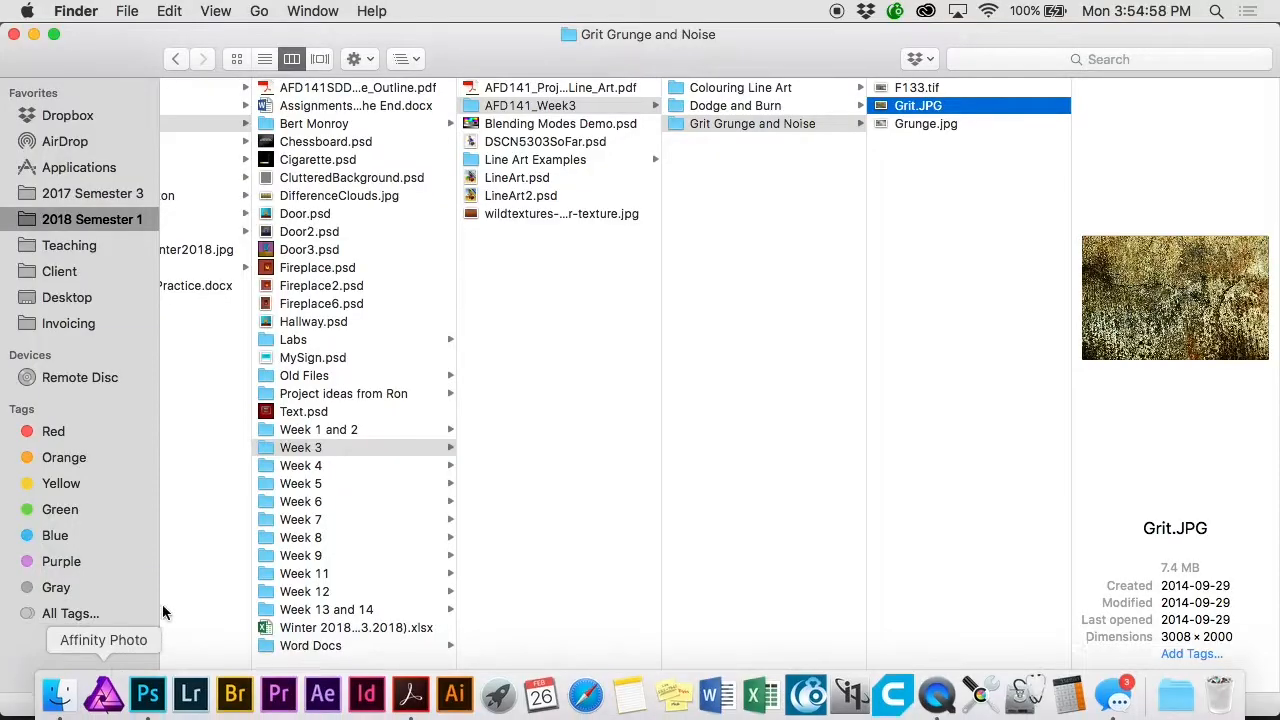
- Open Grunge.jpg from the Grit Grunge and Noise folder and copy its Background layer into the F133.tif document
{"action": "left_click", "coordinate": [908, 126]}
{"action": "double_click", "coordinate": [908, 125]}
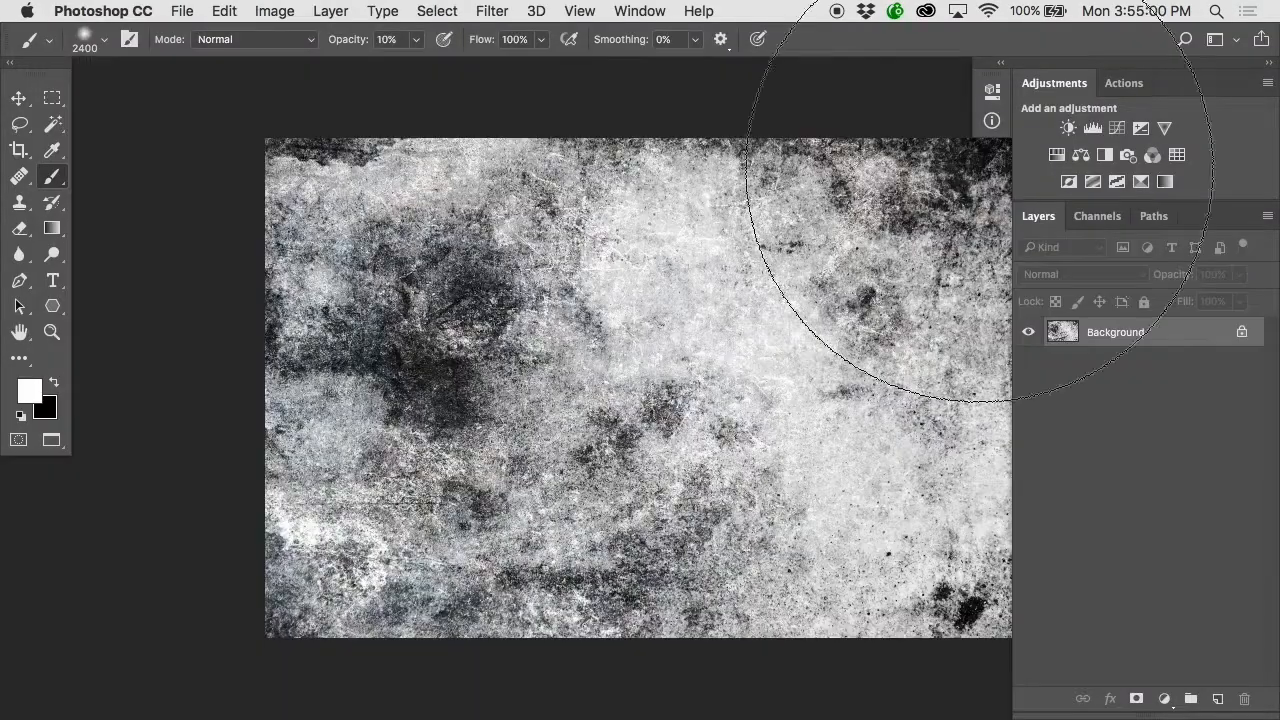
{"action": "key", "text": "f"}
{"action": "key", "text": "f"}
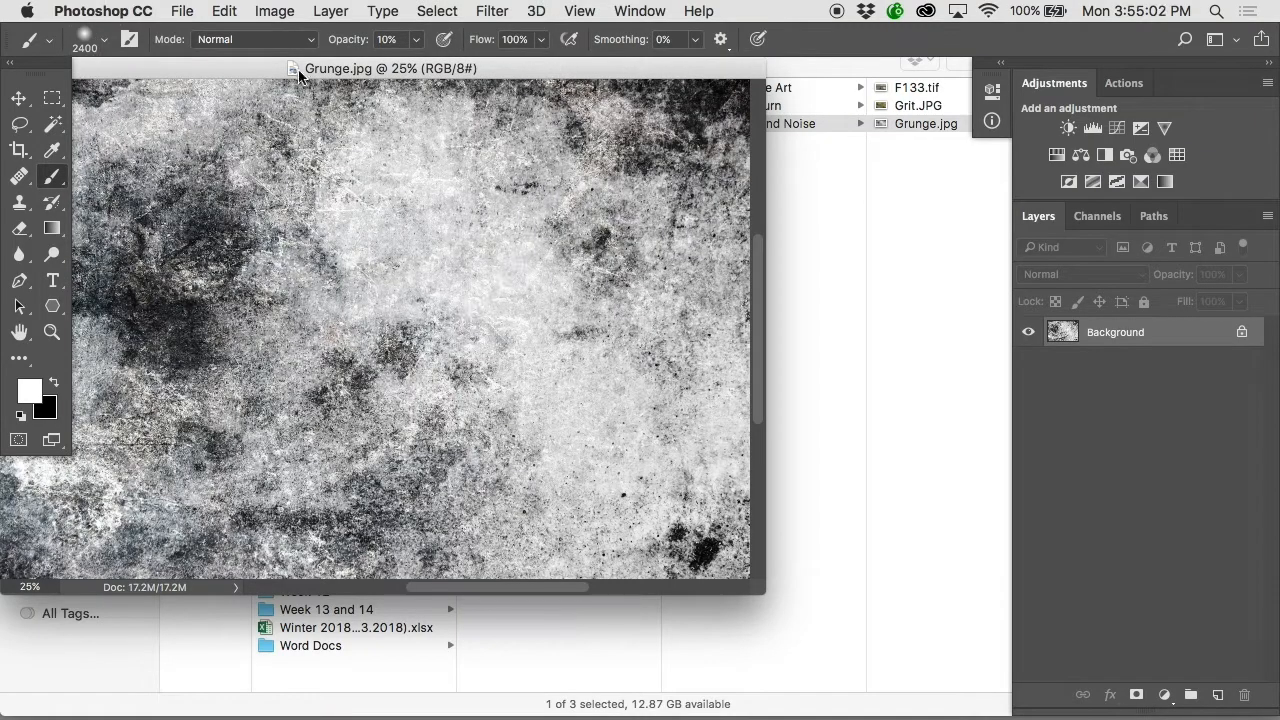
{"action": "left_click_drag", "start_coordinate": [274, 60], "coordinate": [781, 380]}
{"action": "left_click_drag", "start_coordinate": [1063, 332], "coordinate": [534, 333]}
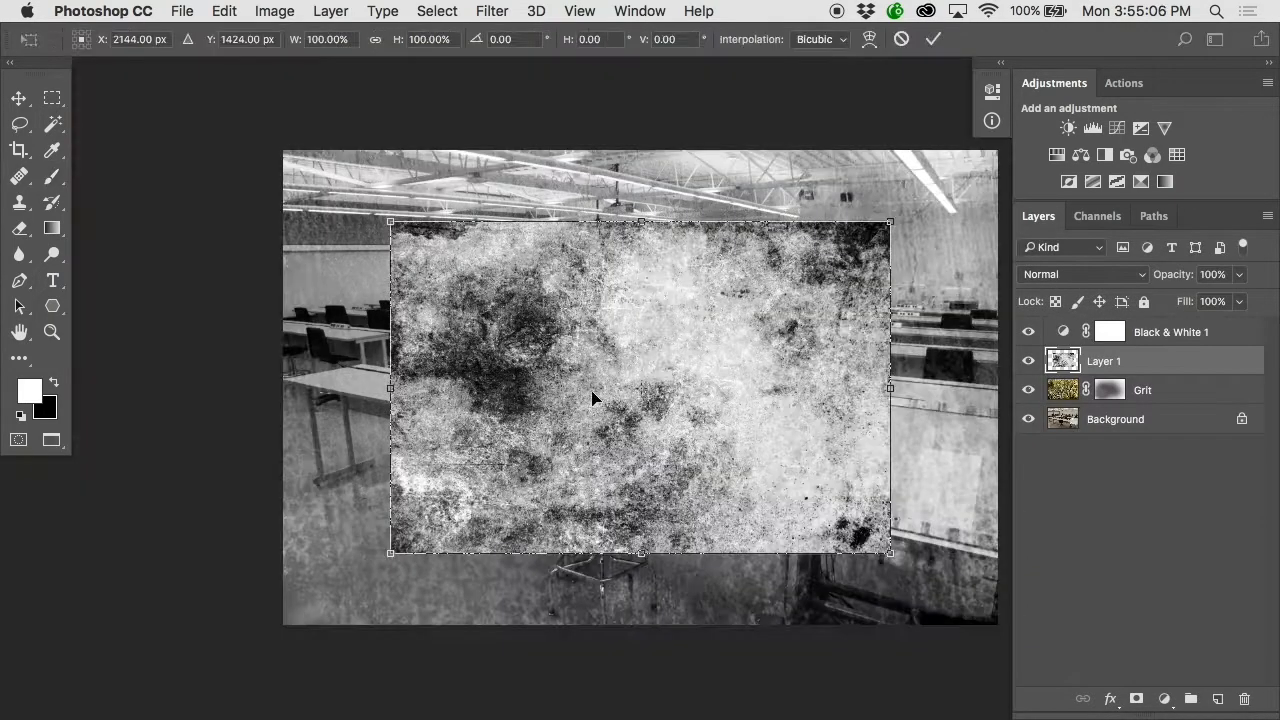
- Scale the grunge texture layer to cover the whole photo, try Soft Light, and set its blend mode to Overlay
{"action": "scroll", "coordinate": [590, 396], "scroll_direction": "down", "scroll_amount": 2}
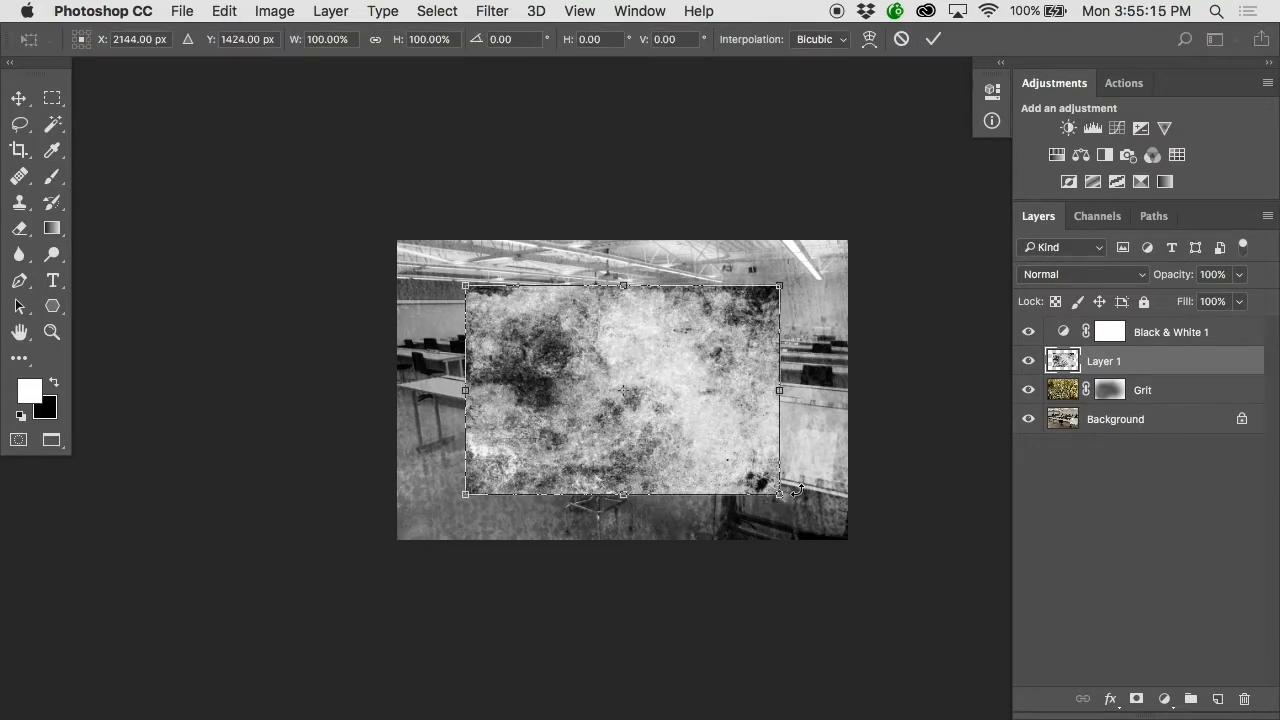
{"action": "left_click_drag", "start_coordinate": [784, 496], "coordinate": [852, 537]}
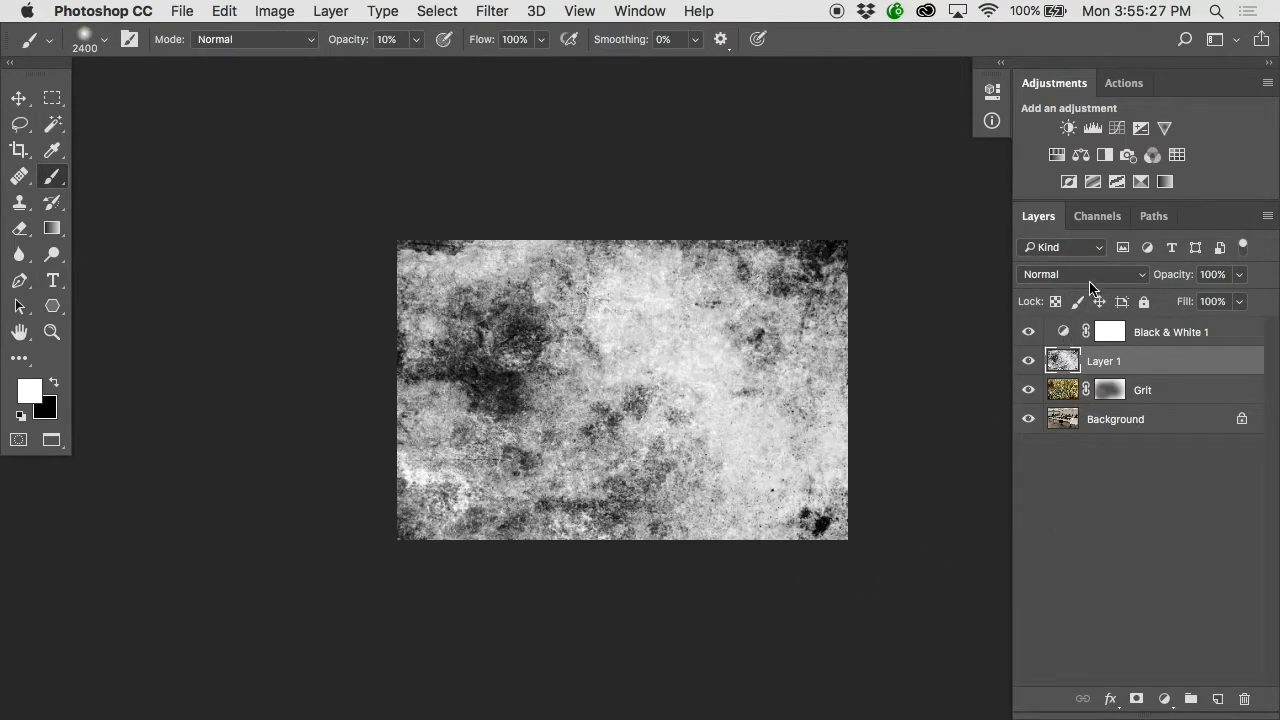
{"action": "left_click", "coordinate": [1090, 275]}
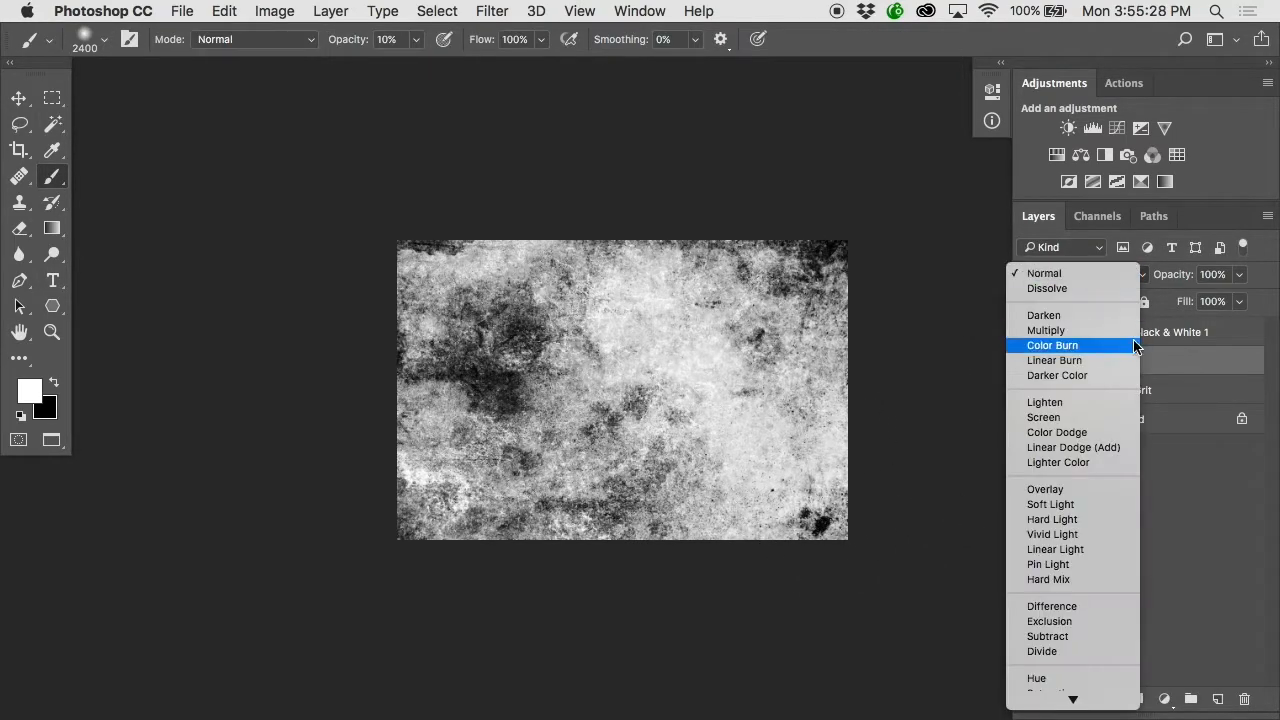
{"action": "left_click", "coordinate": [1090, 502]}
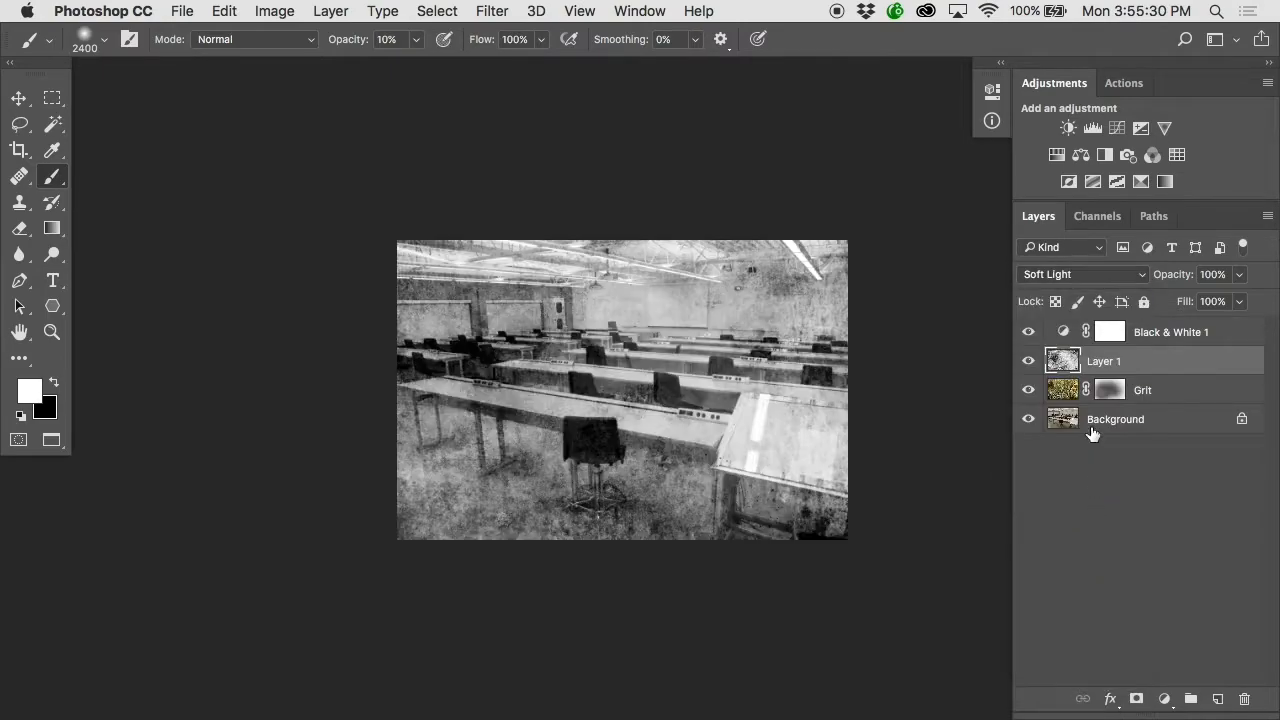
{"action": "left_click", "coordinate": [1090, 275]}
{"action": "left_click", "coordinate": [1086, 262]}
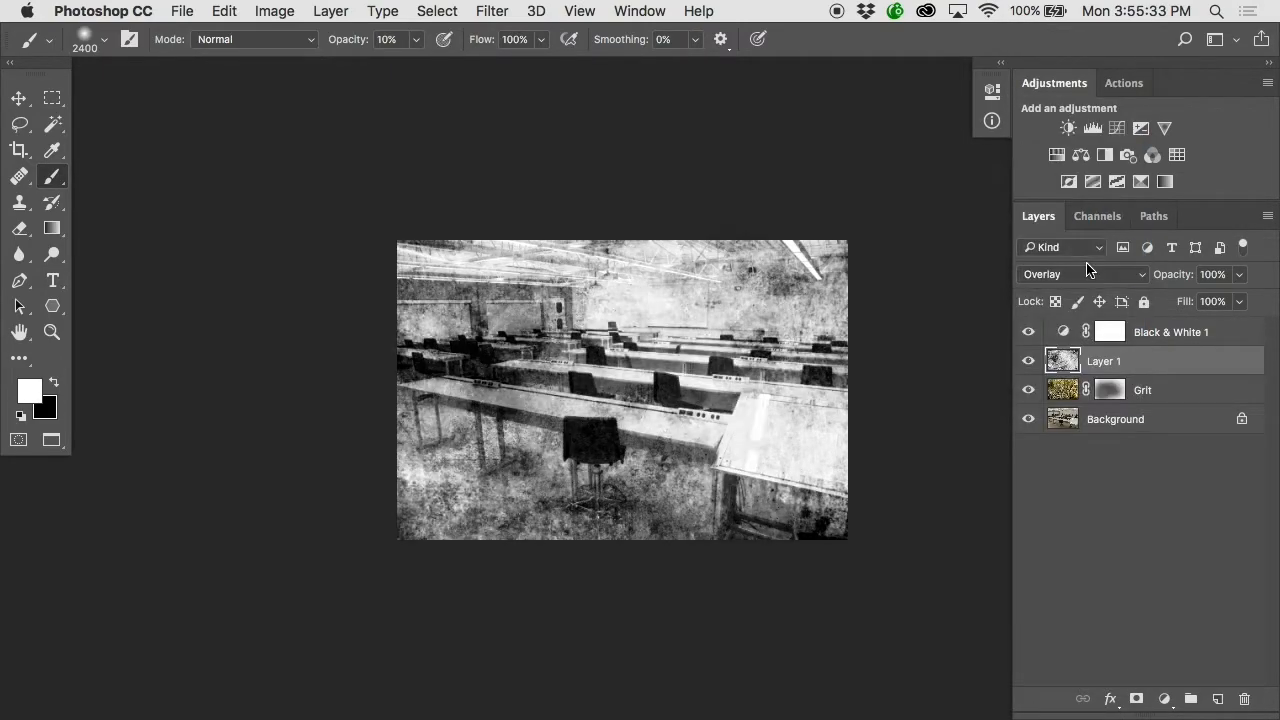
- Add a mask to the grunge layer and dab black at 10% opacity over the left desks and the light table
{"action": "key", "text": "super+plus"}
{"action": "left_click", "coordinate": [1136, 699]}
{"action": "key", "text": "x"}
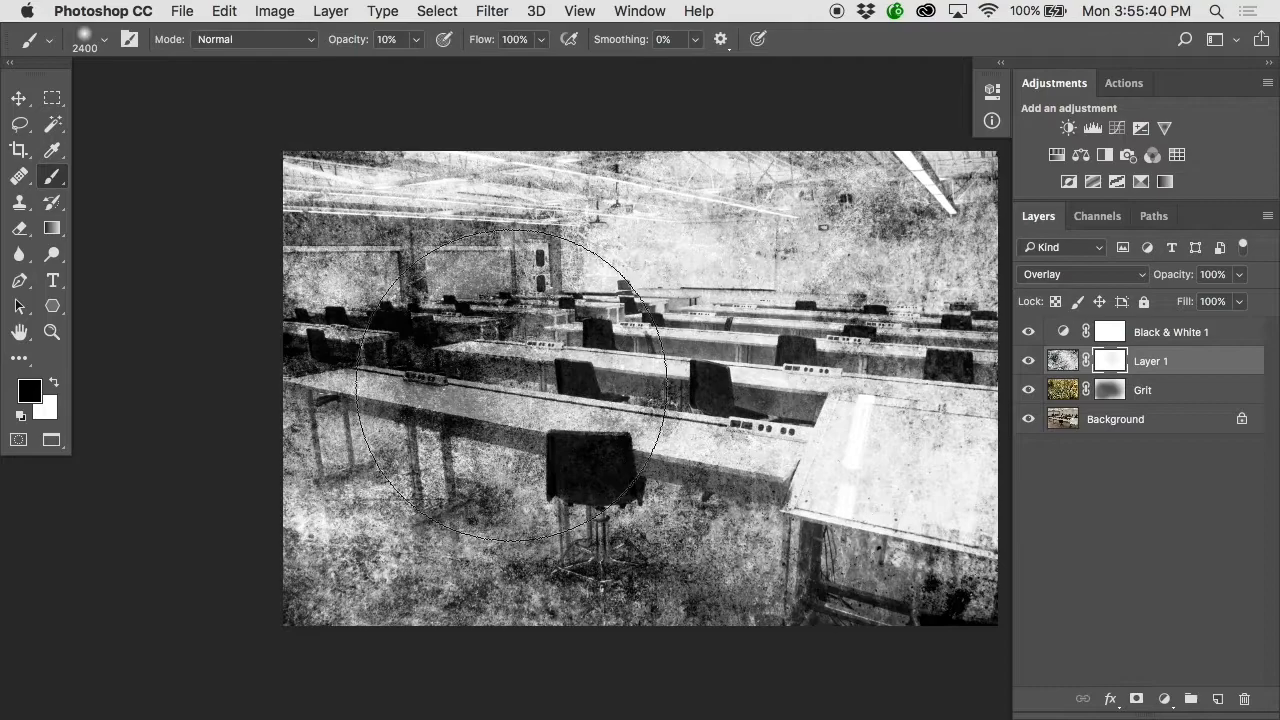
{"action": "left_click", "coordinate": [435, 366]}
{"action": "left_click", "coordinate": [435, 366]}
{"action": "left_click", "coordinate": [435, 366]}
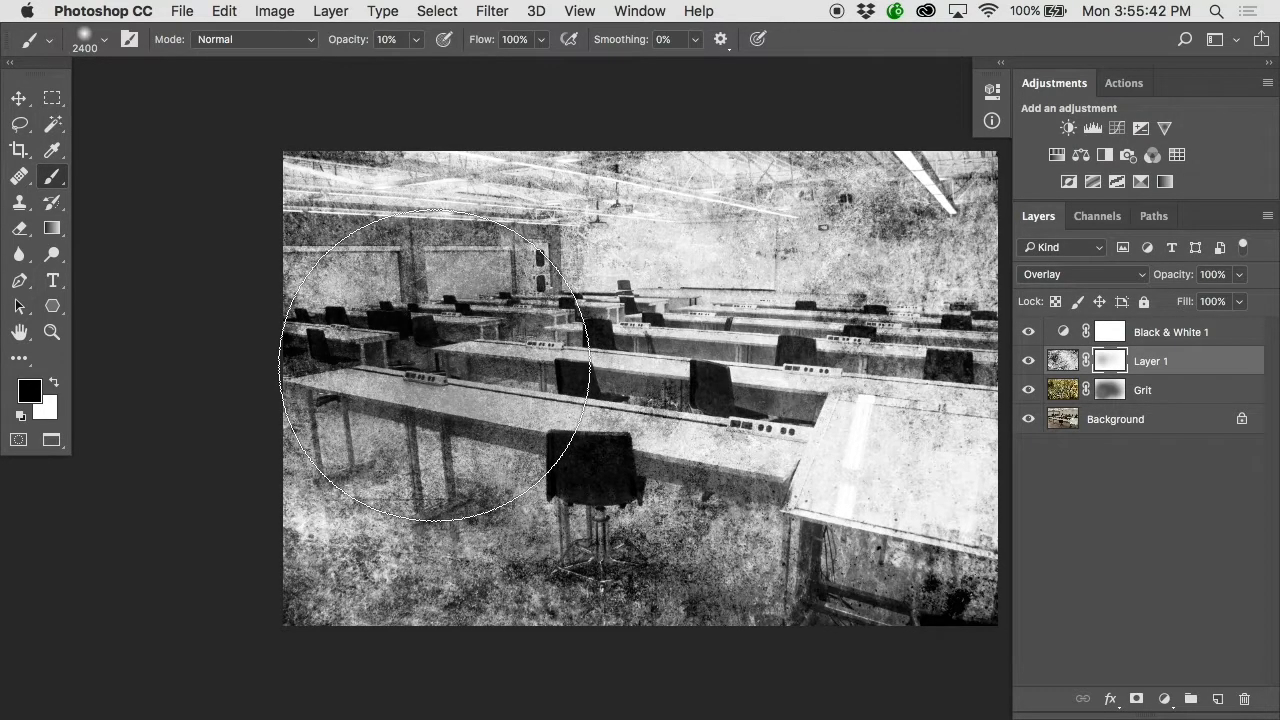
{"action": "left_click", "coordinate": [882, 378]}
{"action": "left_click", "coordinate": [881, 379]}
{"action": "left_click", "coordinate": [876, 382]}
{"action": "left_click", "coordinate": [436, 377]}
{"action": "left_click", "coordinate": [886, 375]}
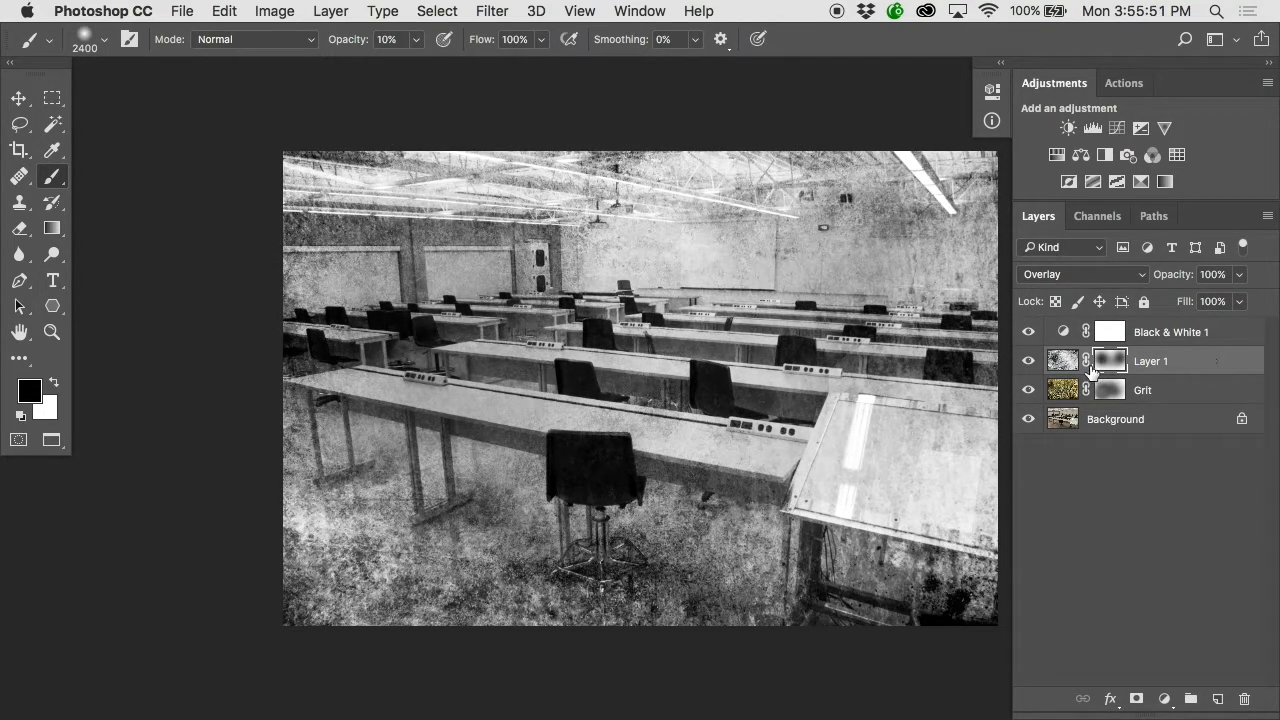
- Toggle the grunge layer's visibility, compare Soft Light with Overlay, return to Overlay, and examine the textured desks up close
{"action": "left_click", "coordinate": [1031, 363]}
{"action": "left_click", "coordinate": [1030, 362]}
{"action": "key", "text": "x"}
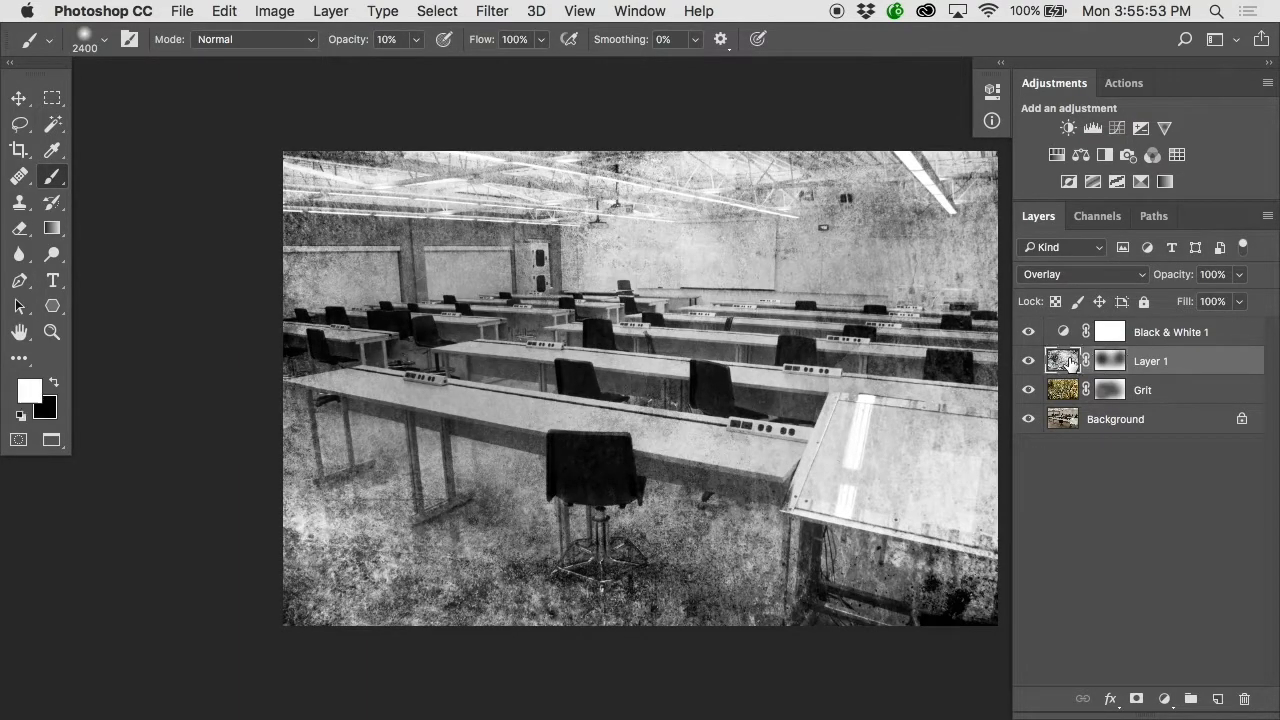
{"action": "left_click", "coordinate": [1095, 279]}
{"action": "left_click", "coordinate": [1097, 287]}
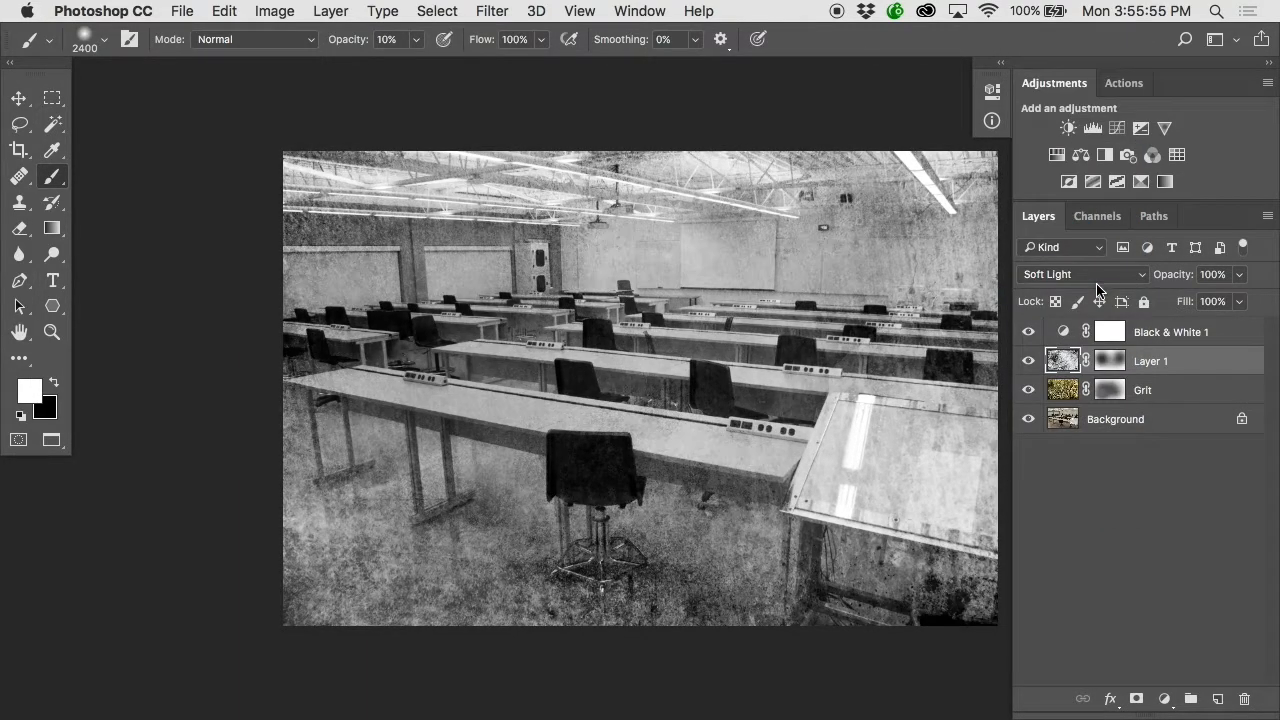
{"action": "left_click", "coordinate": [1088, 279]}
{"action": "left_click", "coordinate": [1088, 258]}
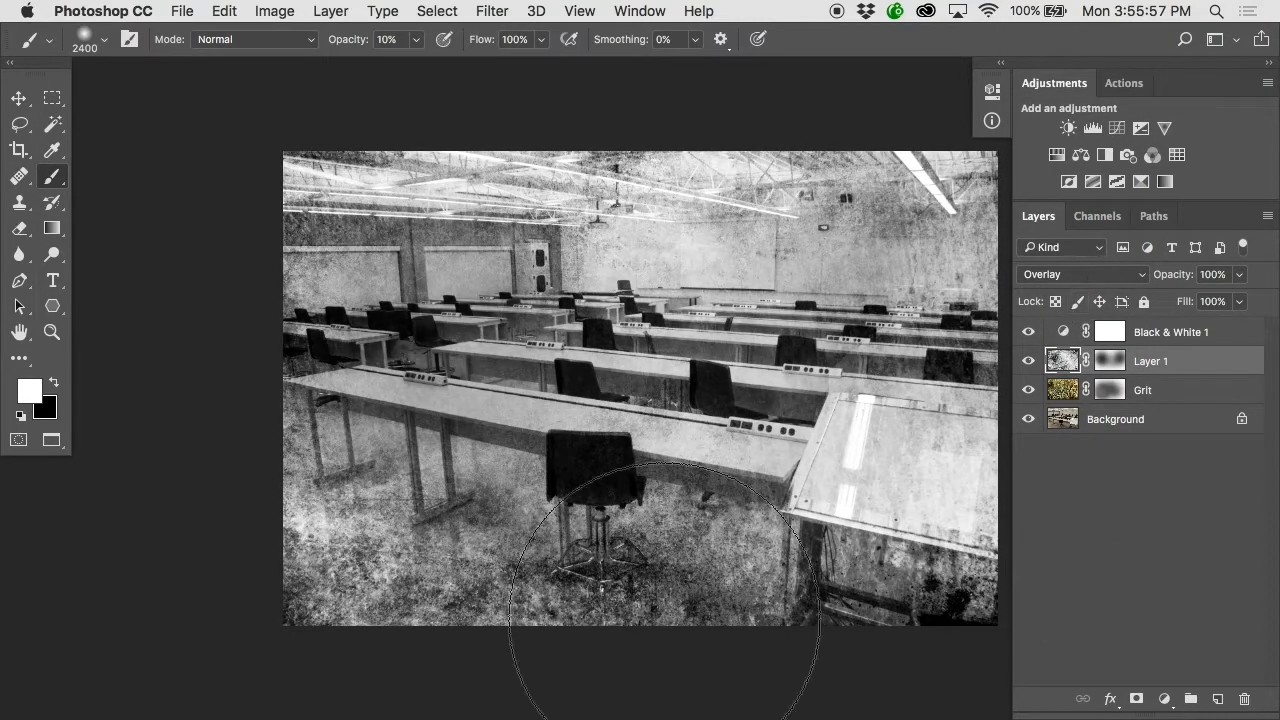
{"action": "left_click", "coordinate": [642, 342], "text": "super"}
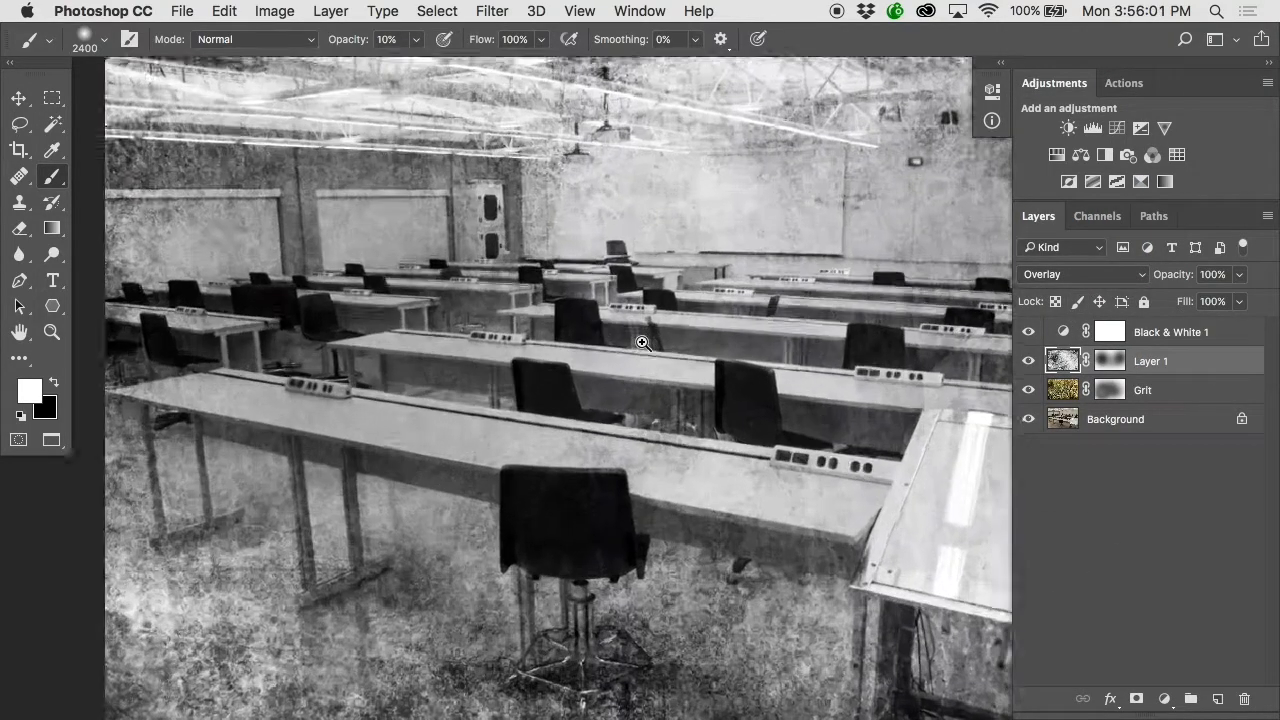
{"action": "left_click", "coordinate": [643, 342], "text": "super"}
{"action": "left_click", "coordinate": [643, 342], "text": "super"}
{"action": "left_click", "coordinate": [848, 400], "text": "alt"}
{"action": "left_click", "coordinate": [848, 400], "text": "alt"}
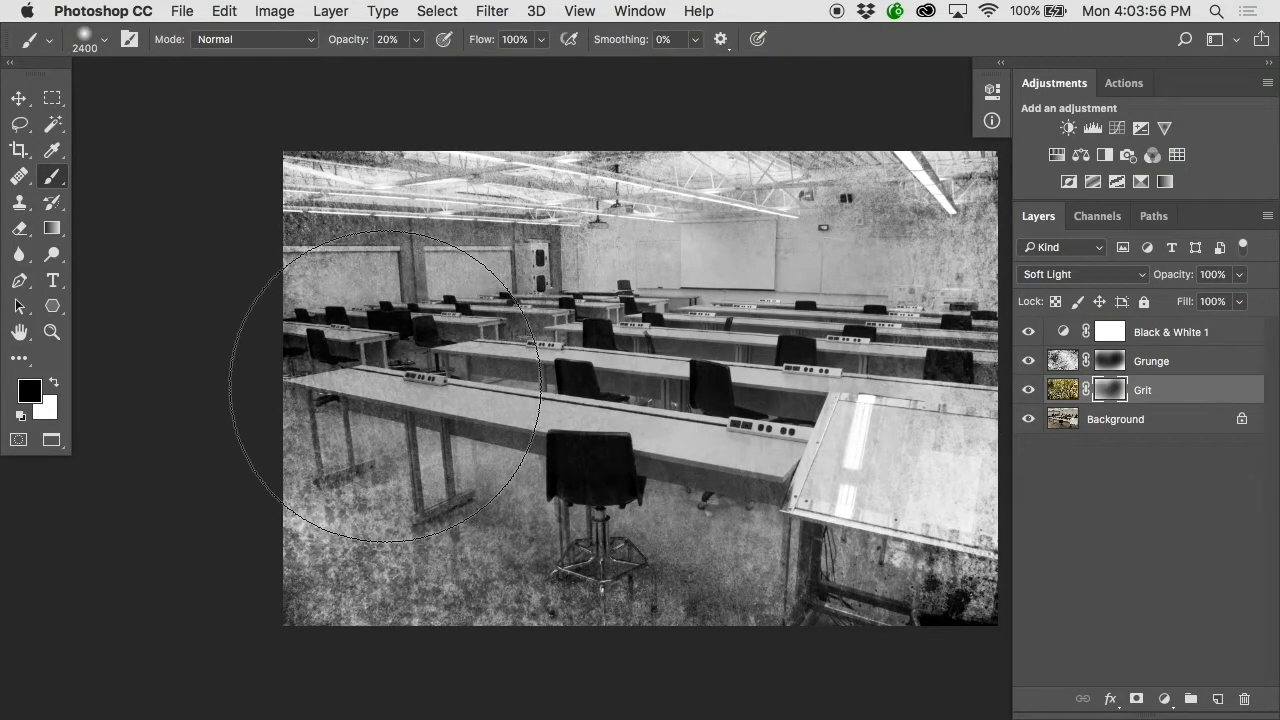
- Switch to Finder and open a fresh copy of F133.tif from the Grit Grunge and Noise folder
{"action": "scroll", "coordinate": [474, 336], "scroll_direction": "right", "scroll_amount": 5}
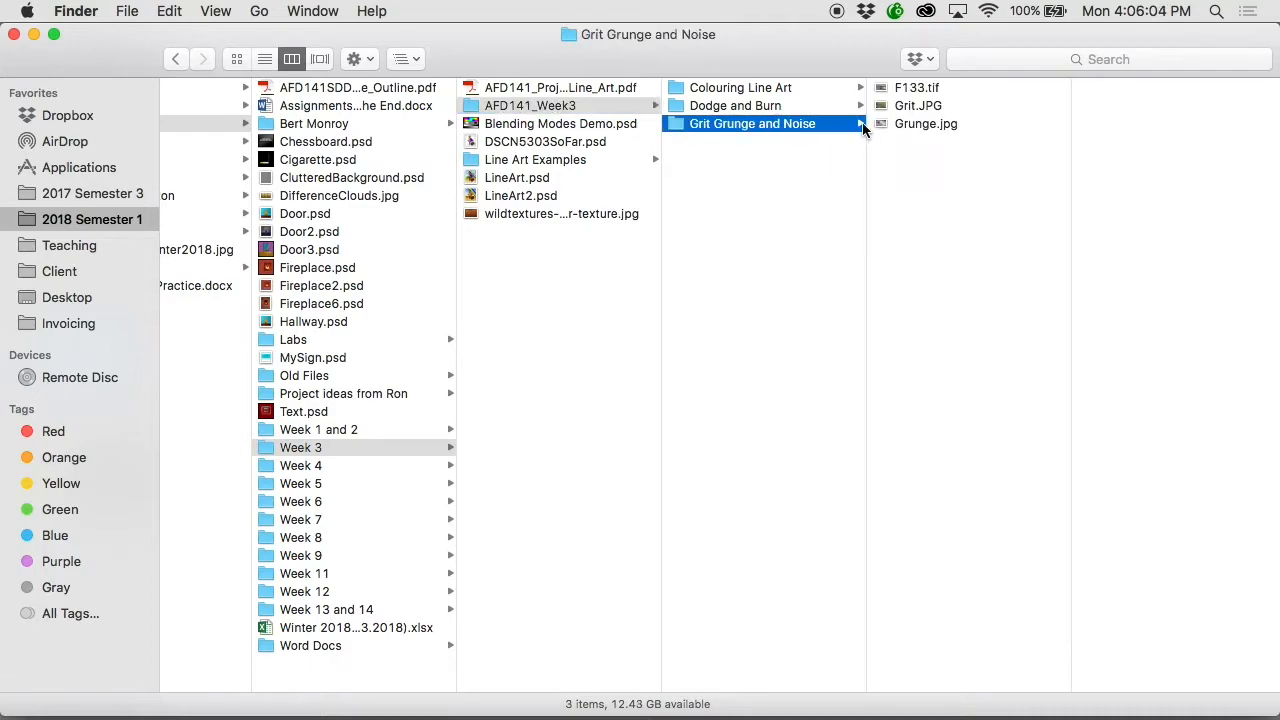
{"action": "left_click", "coordinate": [918, 91]}
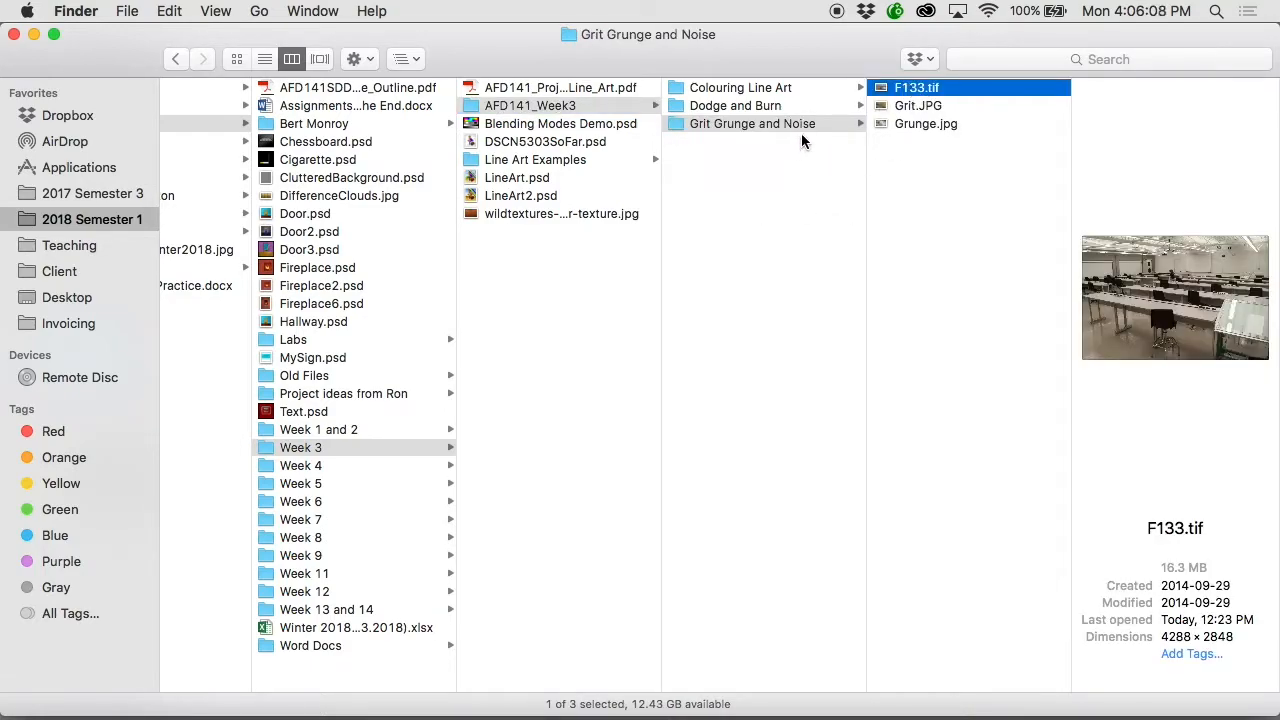
{"action": "double_click", "coordinate": [902, 91]}
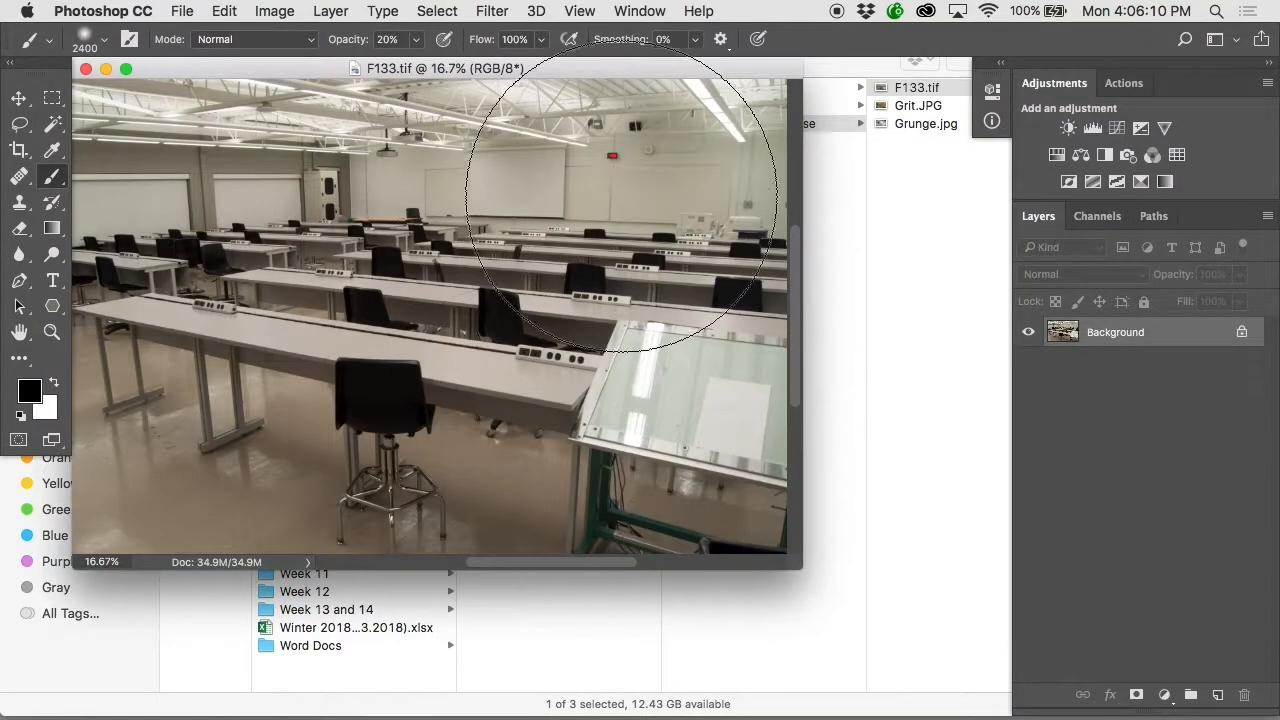
- Show the classroom photo in full-screen mode and examine the ceiling lights up close
{"action": "key", "text": "f"}
{"action": "scroll", "coordinate": [685, 268], "scroll_direction": "up", "scroll_amount": 5}
{"action": "scroll", "coordinate": [685, 268], "scroll_direction": "down", "scroll_amount": 3}
{"action": "scroll", "coordinate": [685, 272], "scroll_direction": "up", "scroll_amount": 8}
{"action": "scroll", "coordinate": [685, 272], "scroll_direction": "down", "scroll_amount": 3}
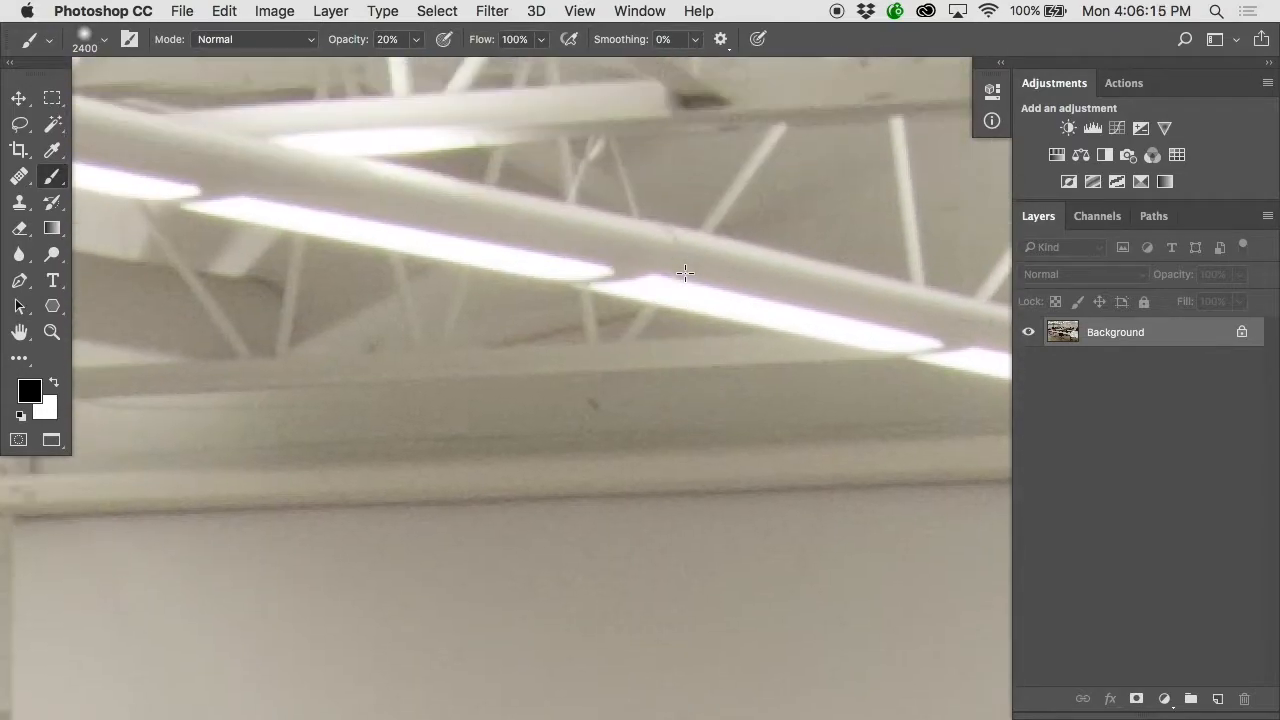
{"action": "scroll", "coordinate": [498, 317], "scroll_direction": "up", "scroll_amount": 2}
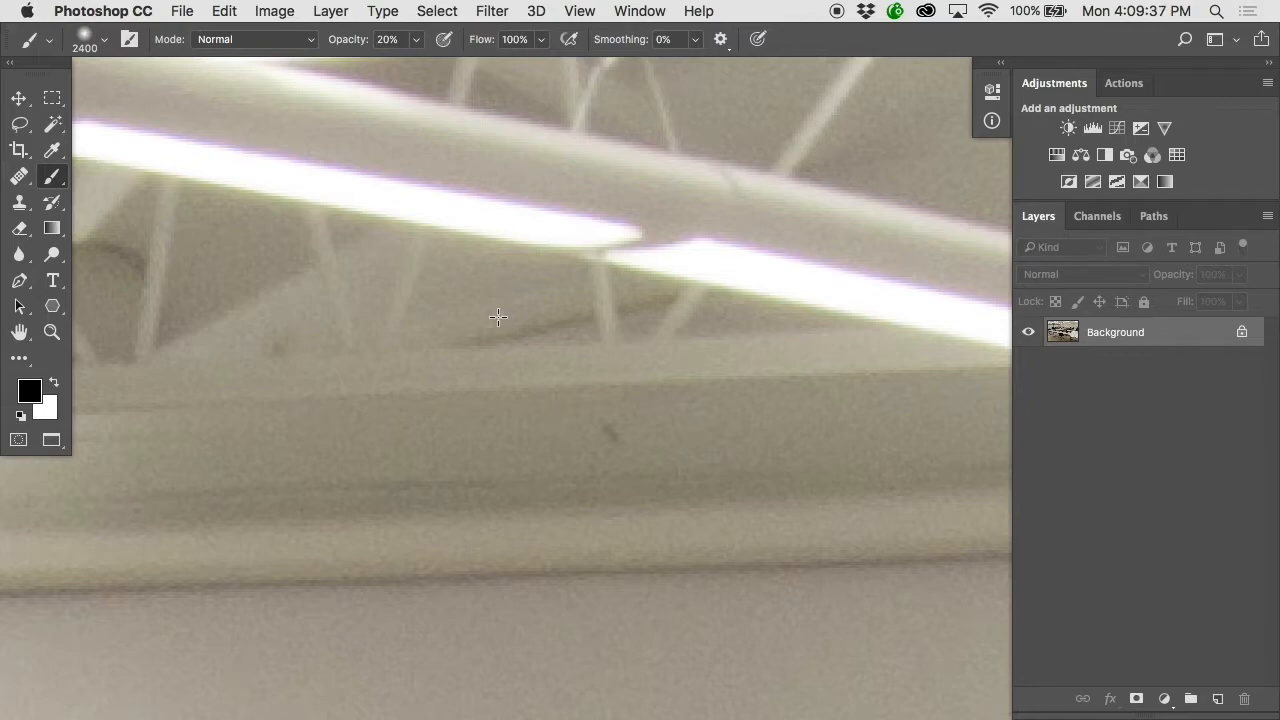
- Add a new layer above the Background and fill it with 50% Gray at 100% opacity
{"action": "left_click", "coordinate": [1217, 698]}
{"action": "left_click", "coordinate": [226, 11]}
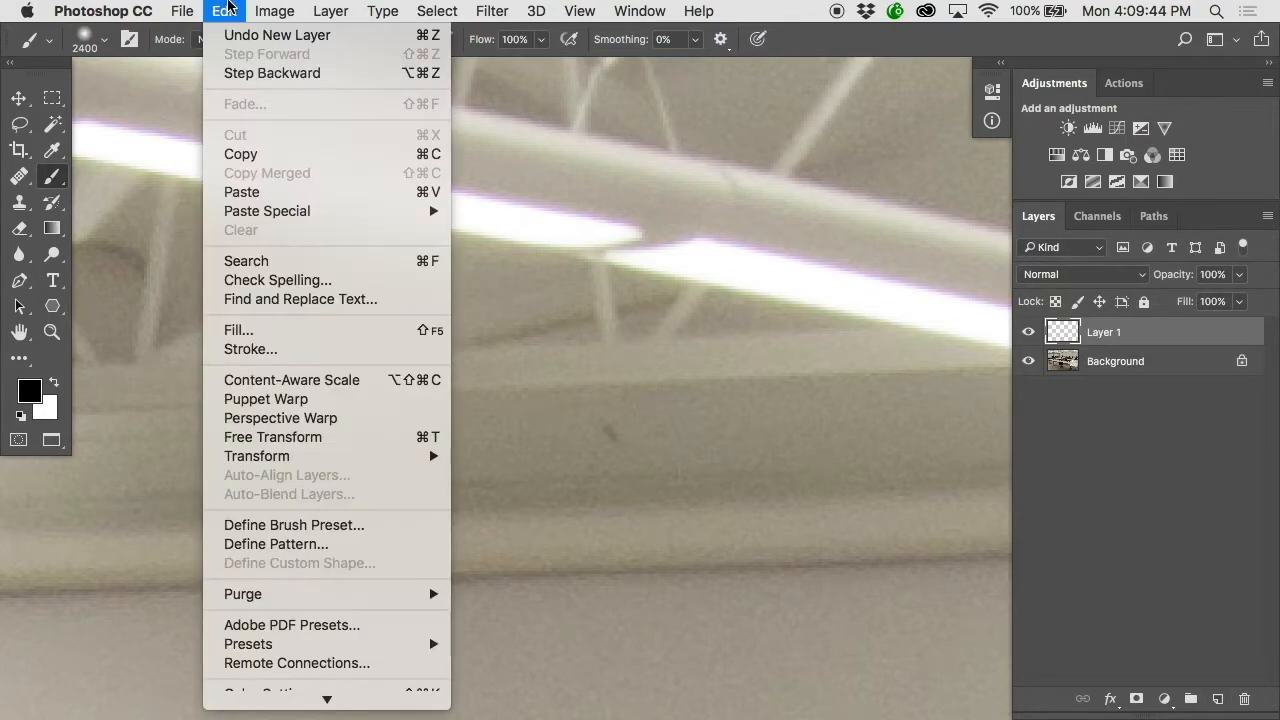
{"action": "left_click", "coordinate": [250, 328]}
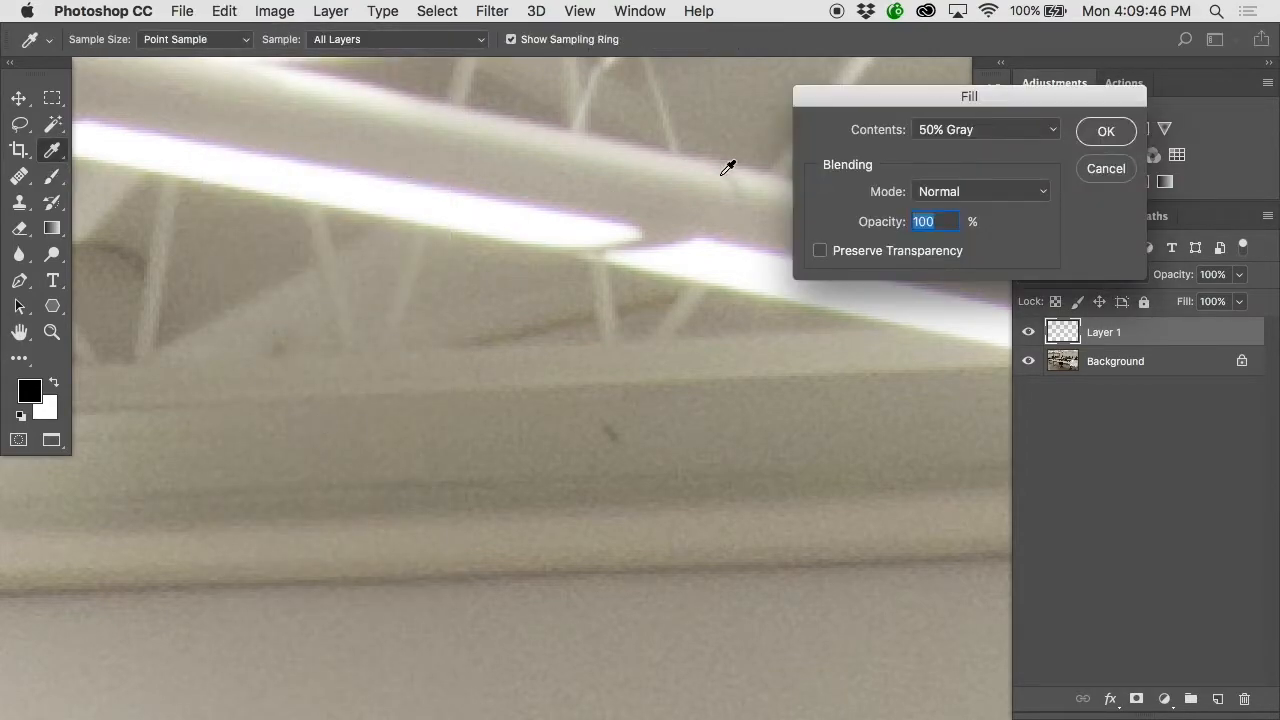
{"action": "left_click", "coordinate": [1106, 131]}
{"action": "key", "text": "b"}
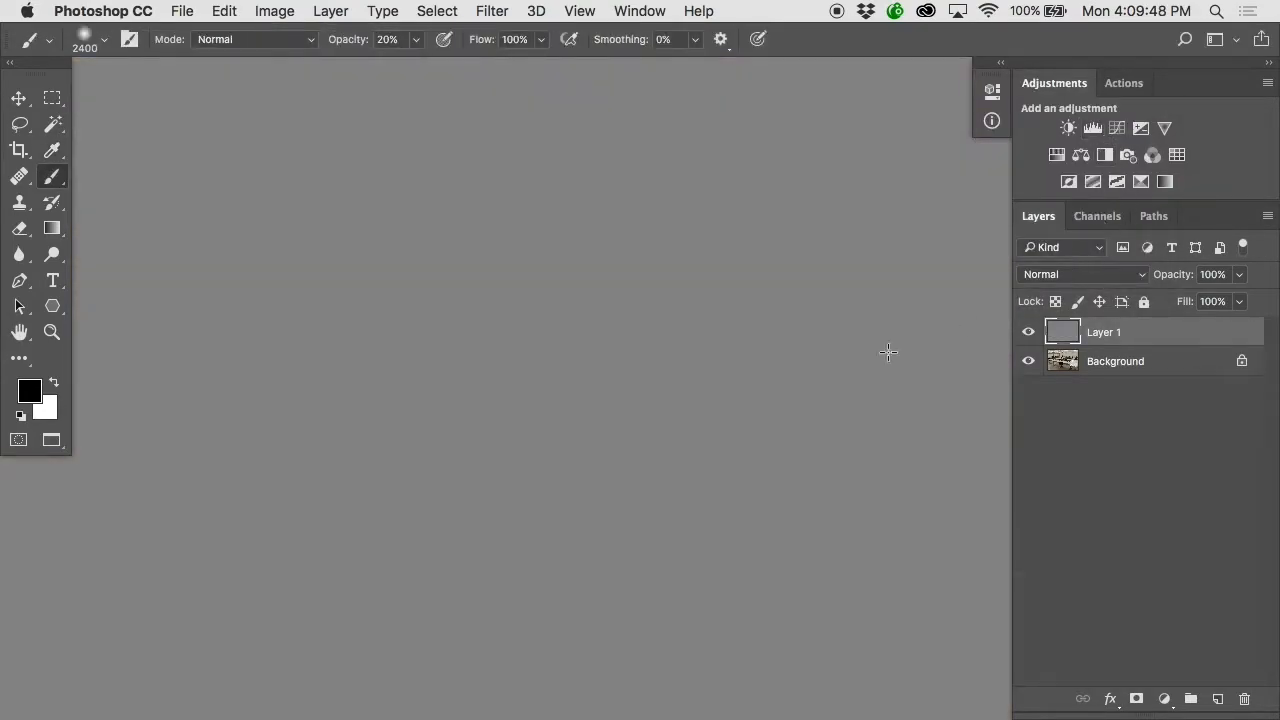
- Start Add Noise on the gray layer and compare colored with monochromatic noise, keeping Monochromatic on
{"action": "left_click", "coordinate": [643, 381], "text": "alt"}
{"action": "left_click", "coordinate": [643, 381], "text": "alt"}
{"action": "left_click", "coordinate": [643, 381], "text": "alt"}
{"action": "left_click", "coordinate": [643, 381], "text": "alt"}
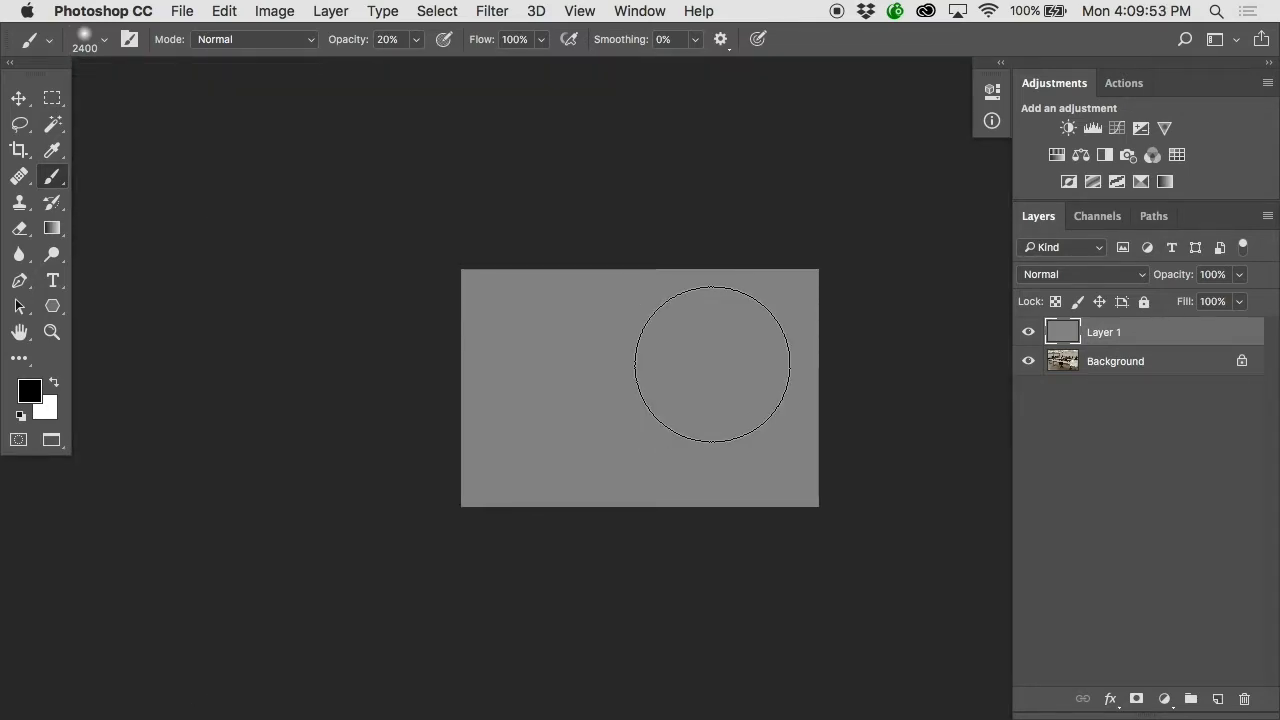
{"action": "left_click", "coordinate": [608, 364], "text": "super"}
{"action": "left_click", "coordinate": [608, 364], "text": "super"}
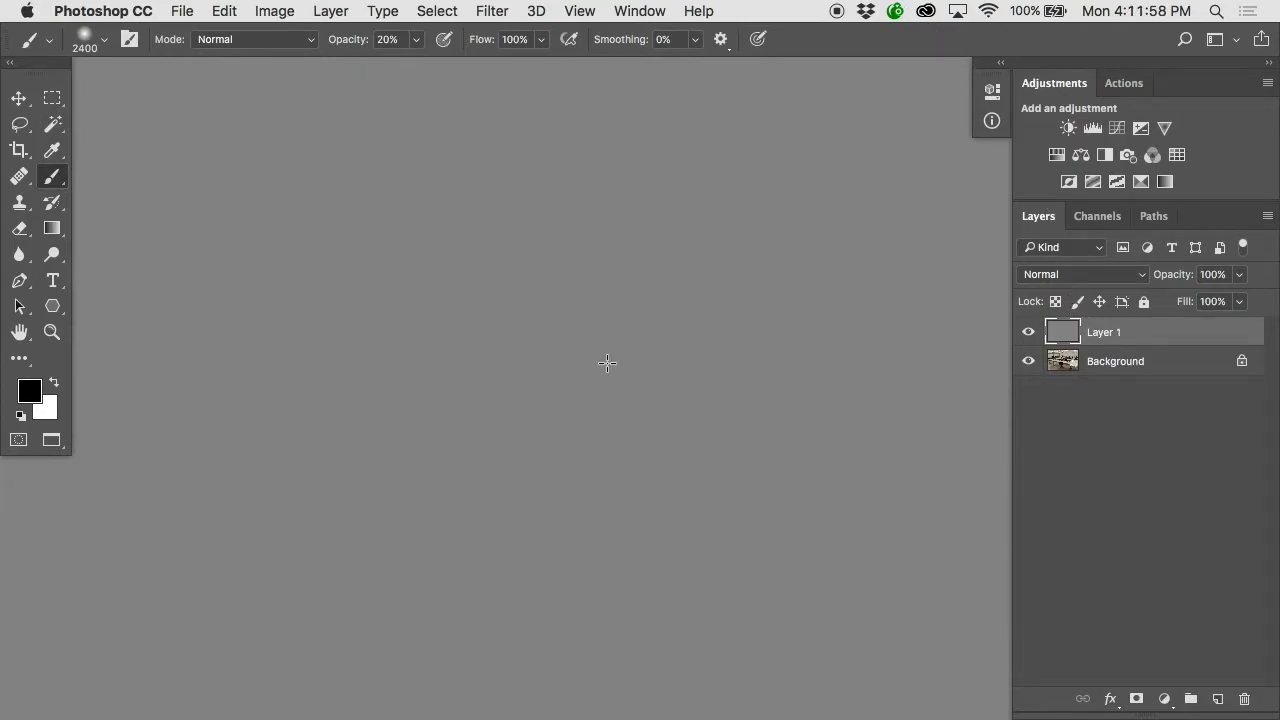
{"action": "left_click", "coordinate": [490, 10]}
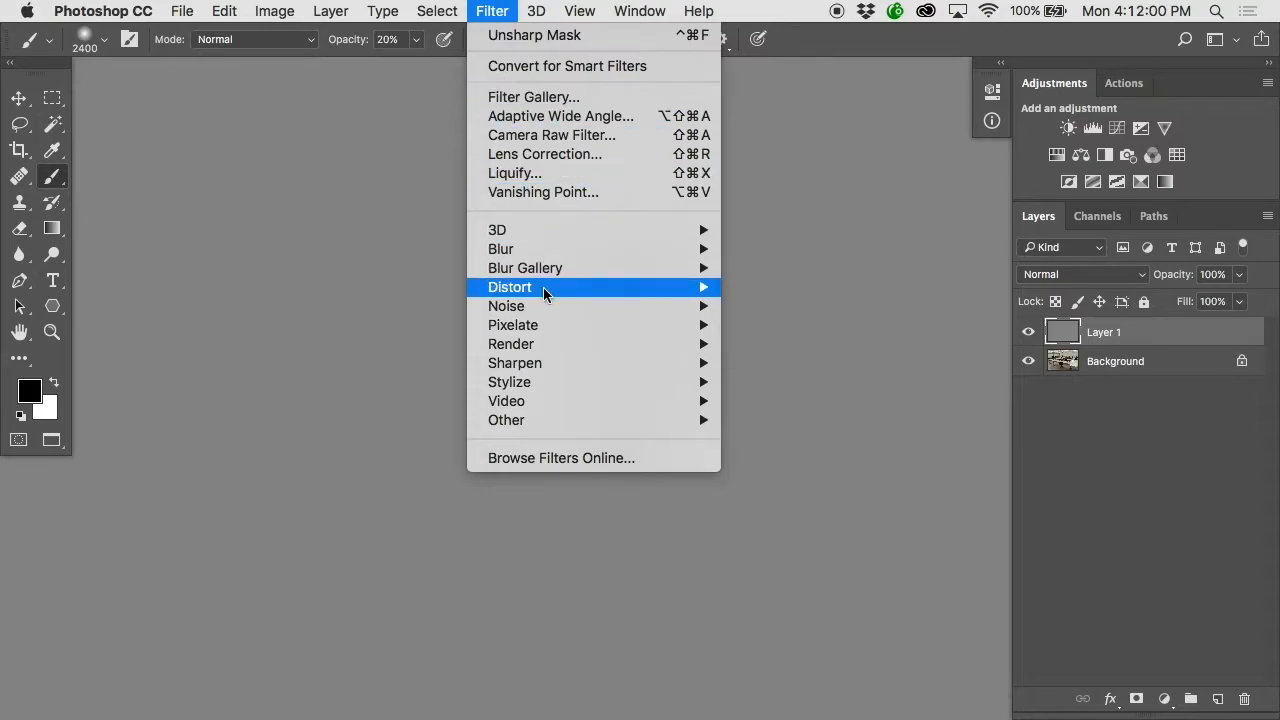
{"action": "mouse_move", "coordinate": [548, 304]}
{"action": "left_click", "coordinate": [766, 306]}
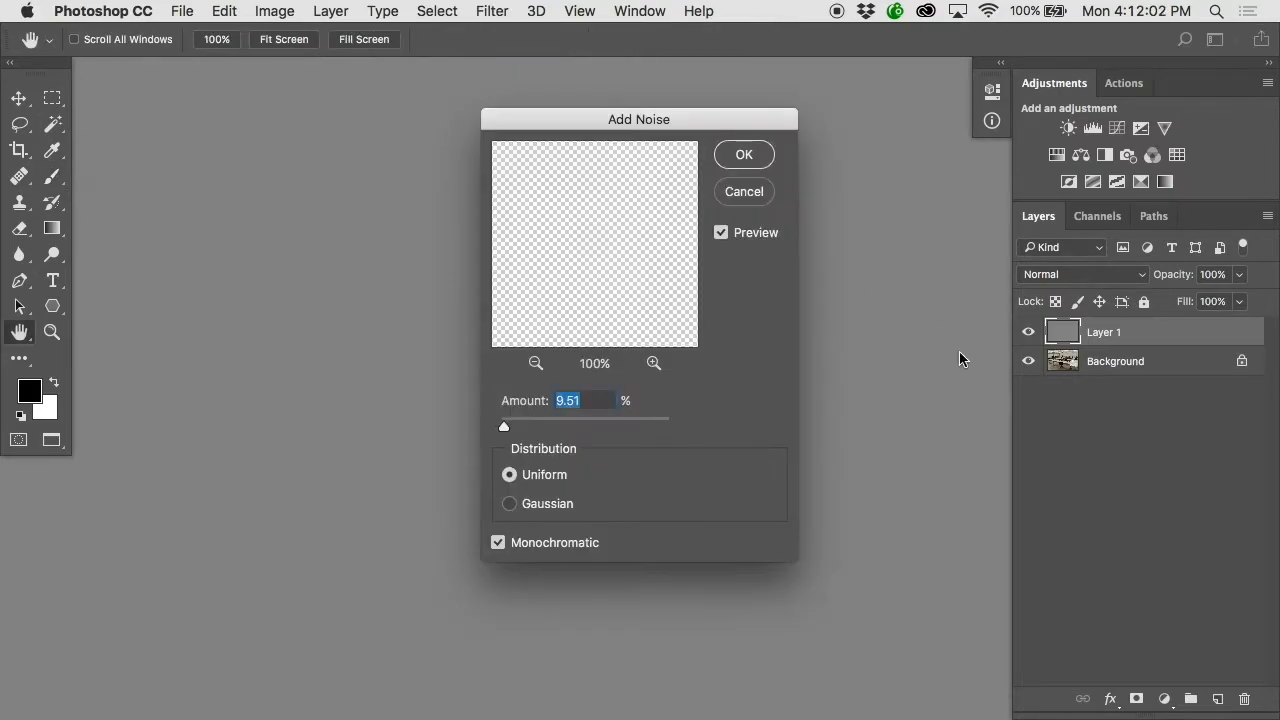
{"action": "left_click", "coordinate": [503, 543]}
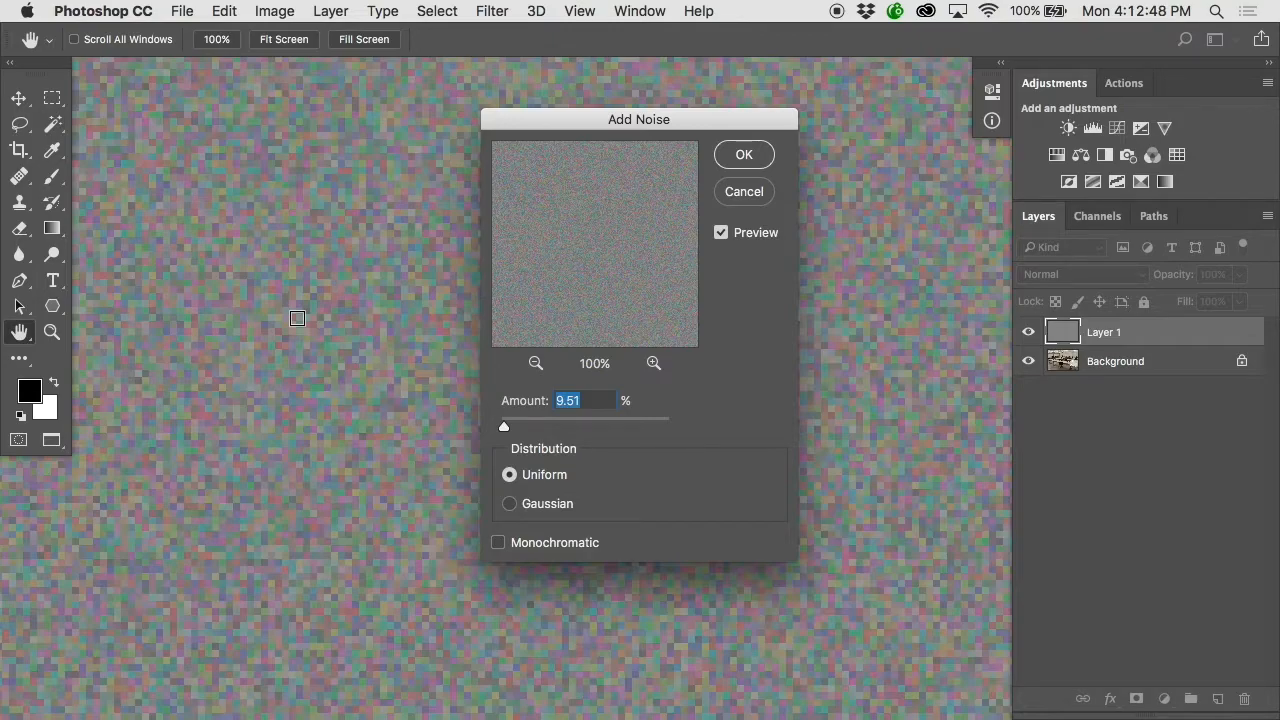
{"action": "left_click", "coordinate": [498, 542]}
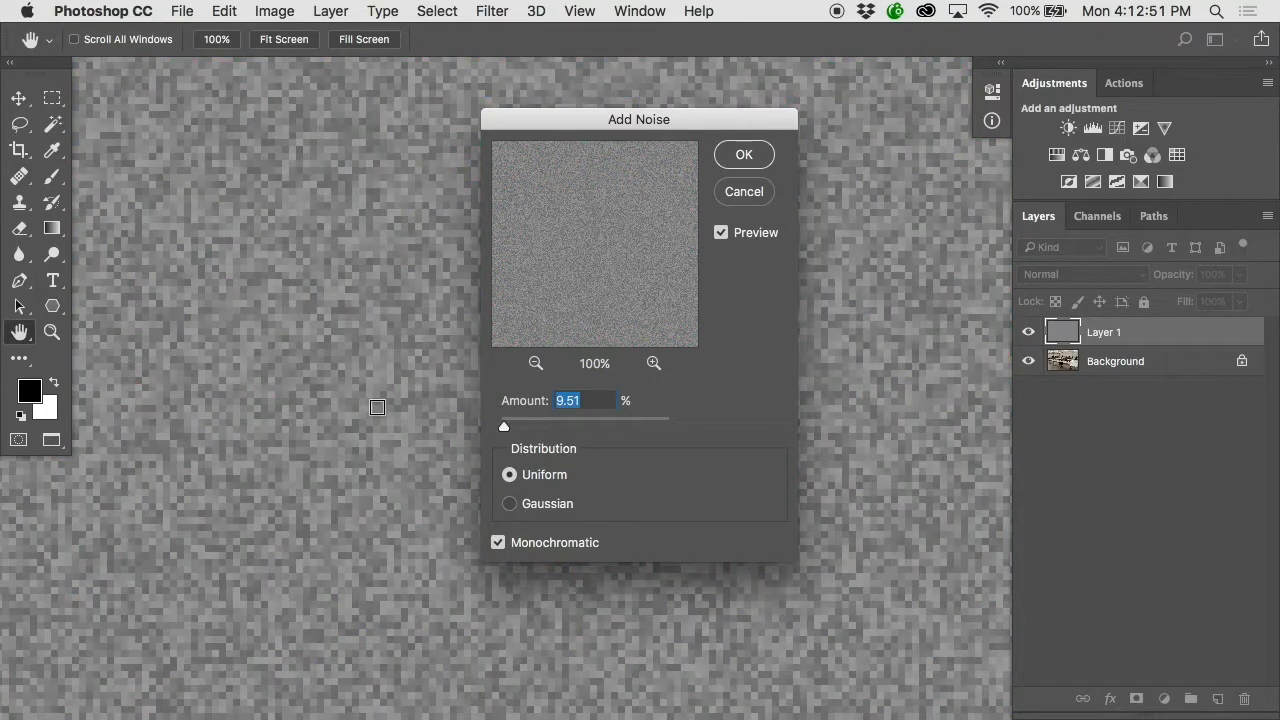
- Compare Uniform and Gaussian distribution at 14.21%, and apply monochromatic Gaussian noise at 4.80%
{"action": "left_click", "coordinate": [377, 371], "text": "alt"}
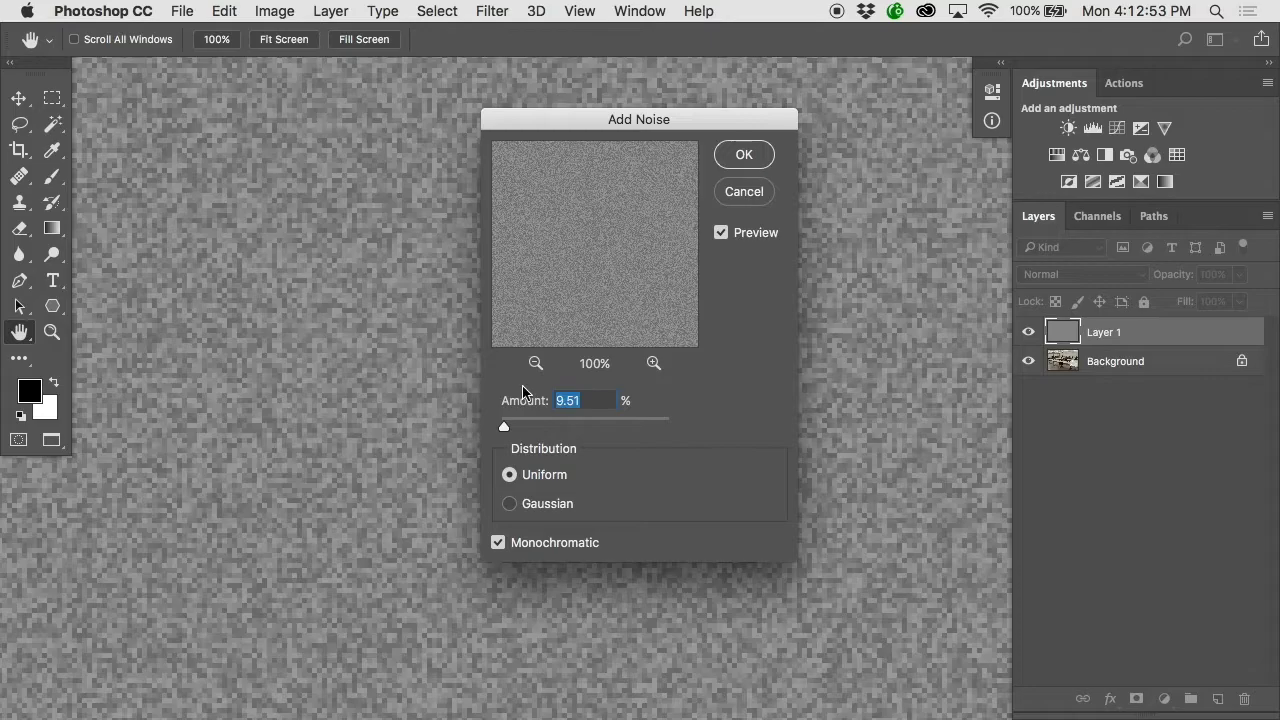
{"action": "mouse_move", "coordinate": [516, 424]}
{"action": "left_mouse_down"}
{"action": "mouse_move", "coordinate": [657, 426]}
{"action": "mouse_move", "coordinate": [506, 426]}
{"action": "left_mouse_up"}
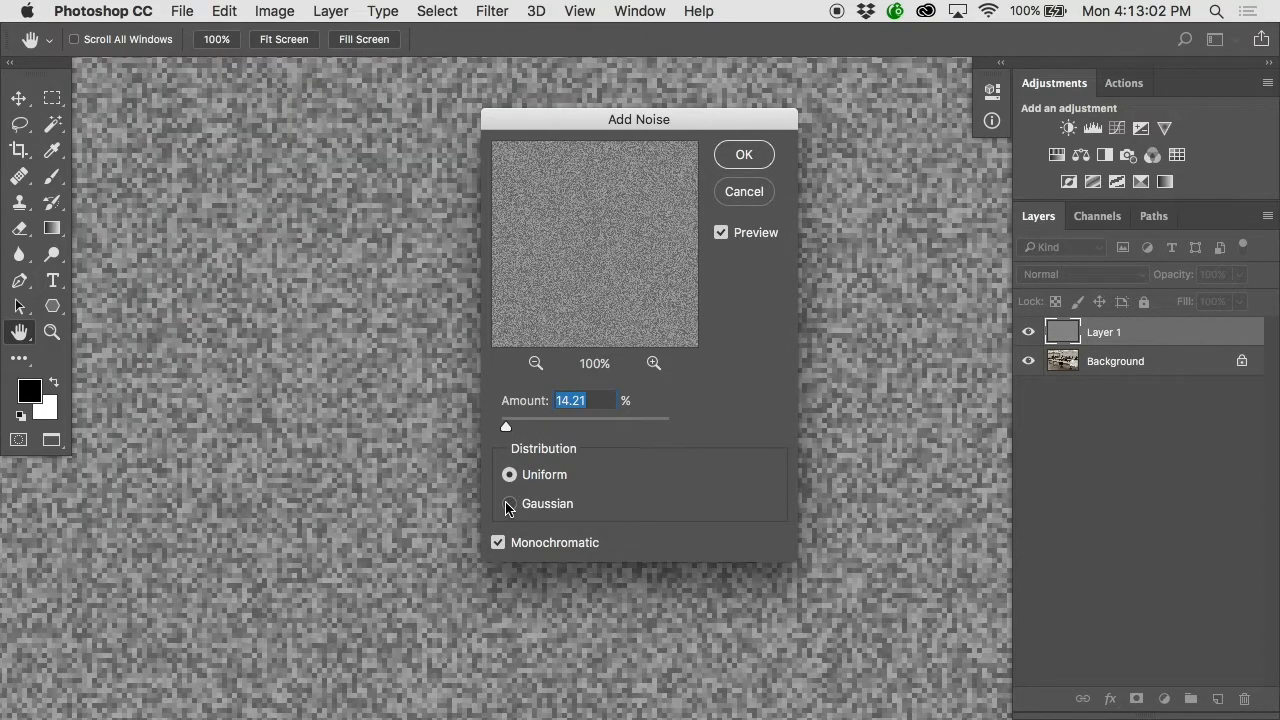
{"action": "left_click", "coordinate": [507, 504]}
{"action": "left_click", "coordinate": [509, 474]}
{"action": "left_click", "coordinate": [509, 504]}
{"action": "left_click_drag", "start_coordinate": [505, 426], "coordinate": [500, 426]}
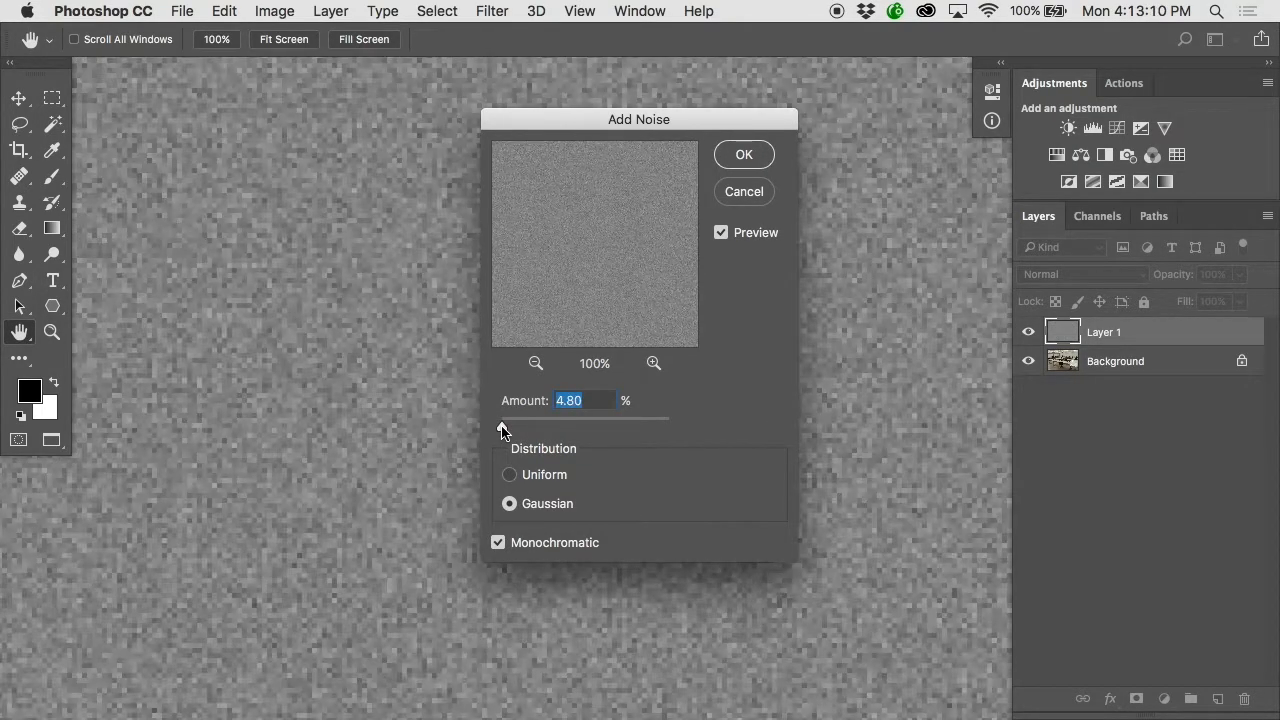
{"action": "left_click", "coordinate": [734, 160]}
{"action": "key", "text": "b"}
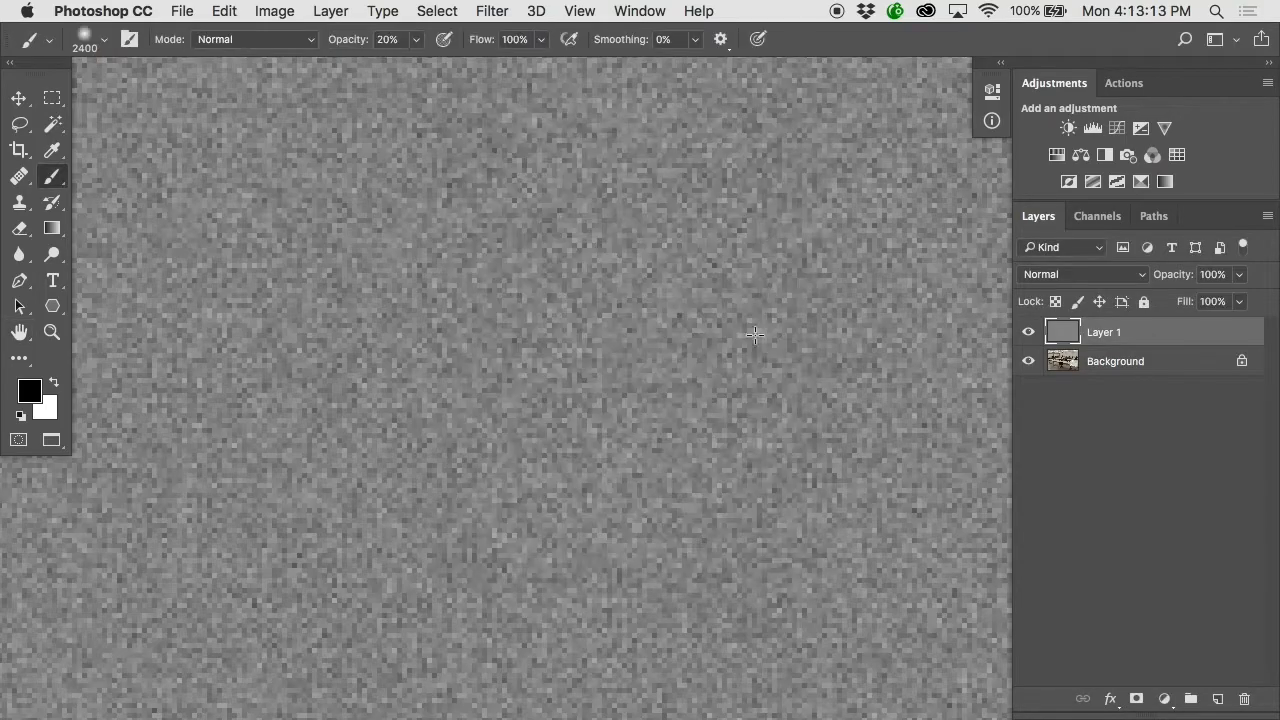
- Set the noise layer's blend mode to Soft Light
{"action": "key", "text": "super+minus"}
{"action": "key", "text": "super+minus"}
{"action": "key", "text": "super+minus"}
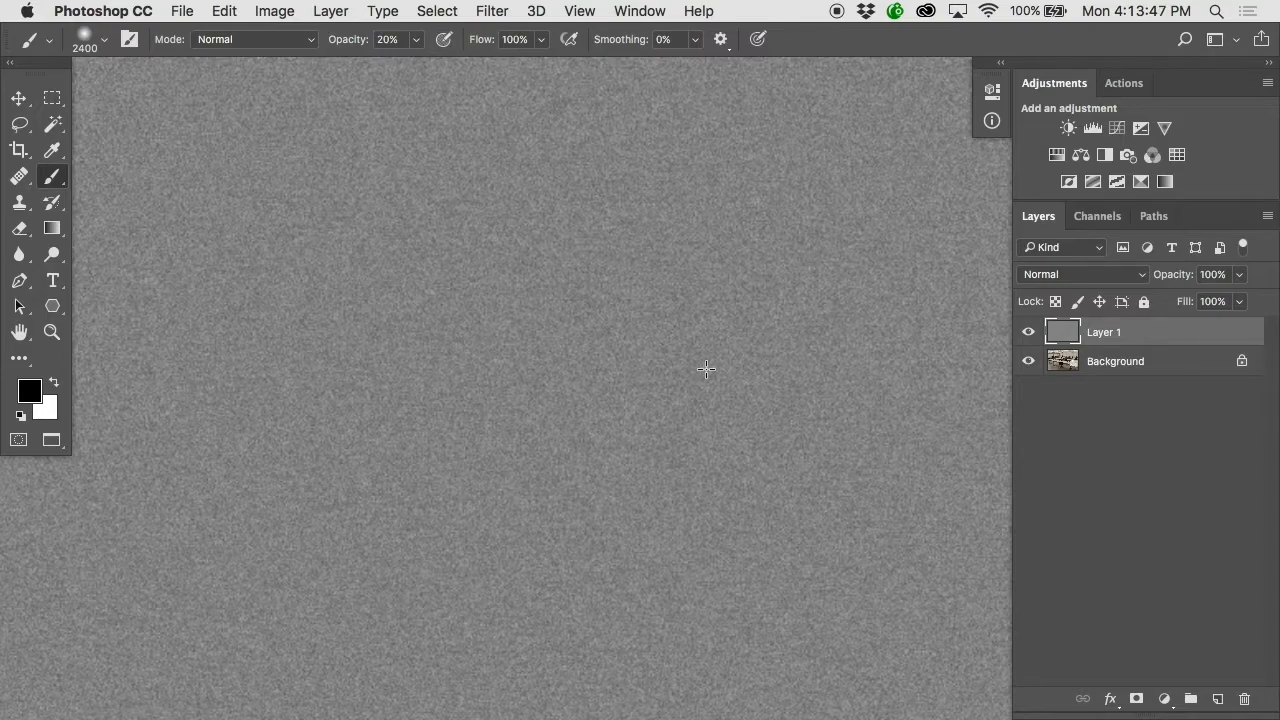
{"action": "left_click", "coordinate": [1058, 273]}
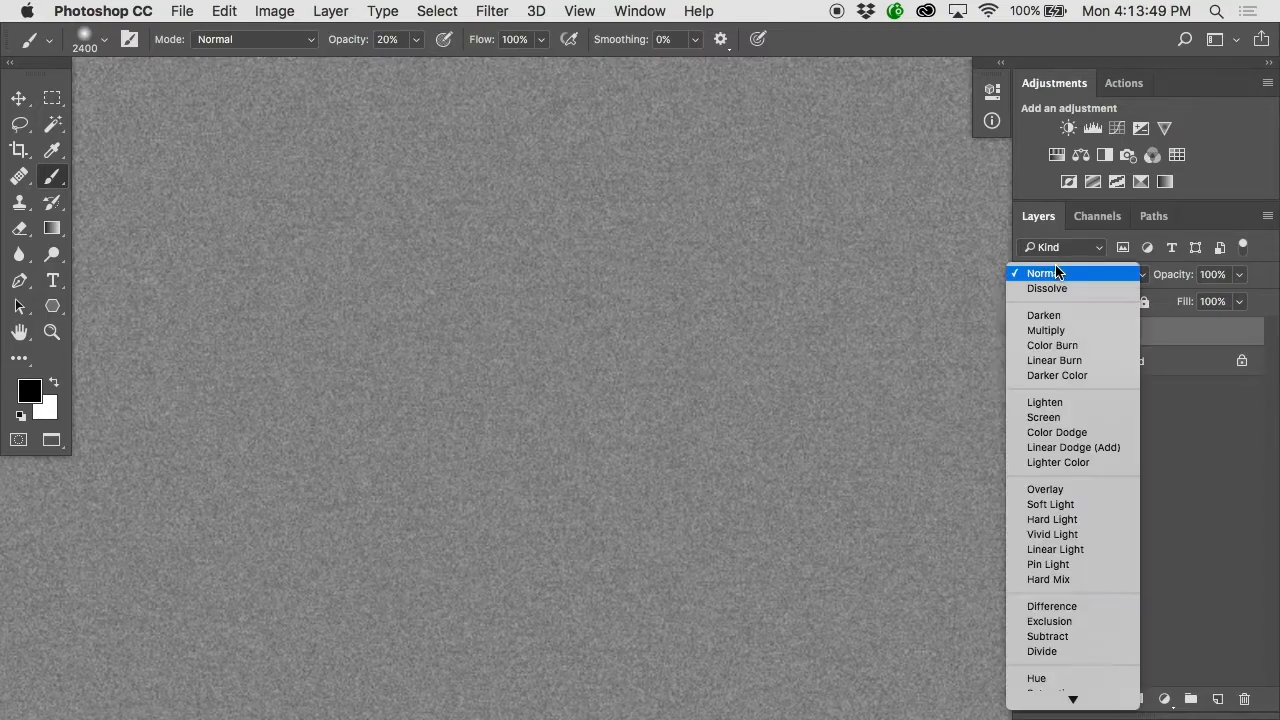
{"action": "left_click", "coordinate": [1087, 508]}
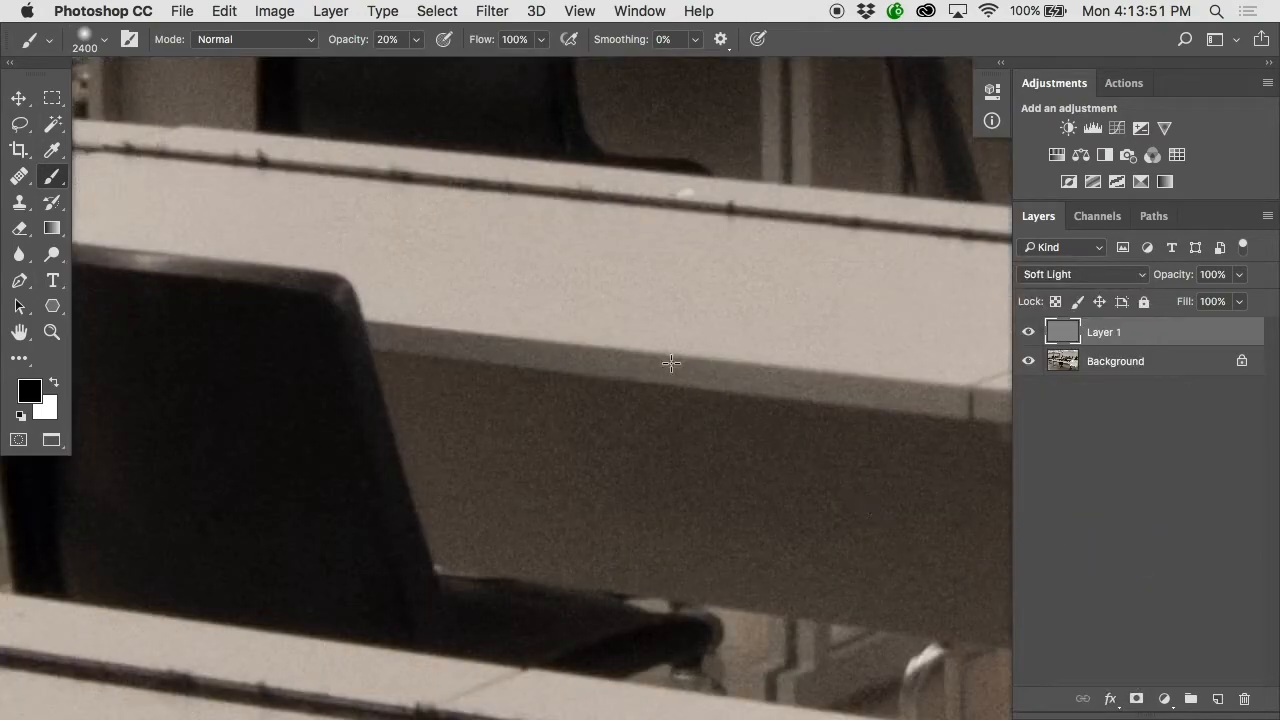
- Toggle the noise layer's visibility repeatedly and examine the grain on the desks and chair up close
{"action": "left_click", "coordinate": [1029, 333]}
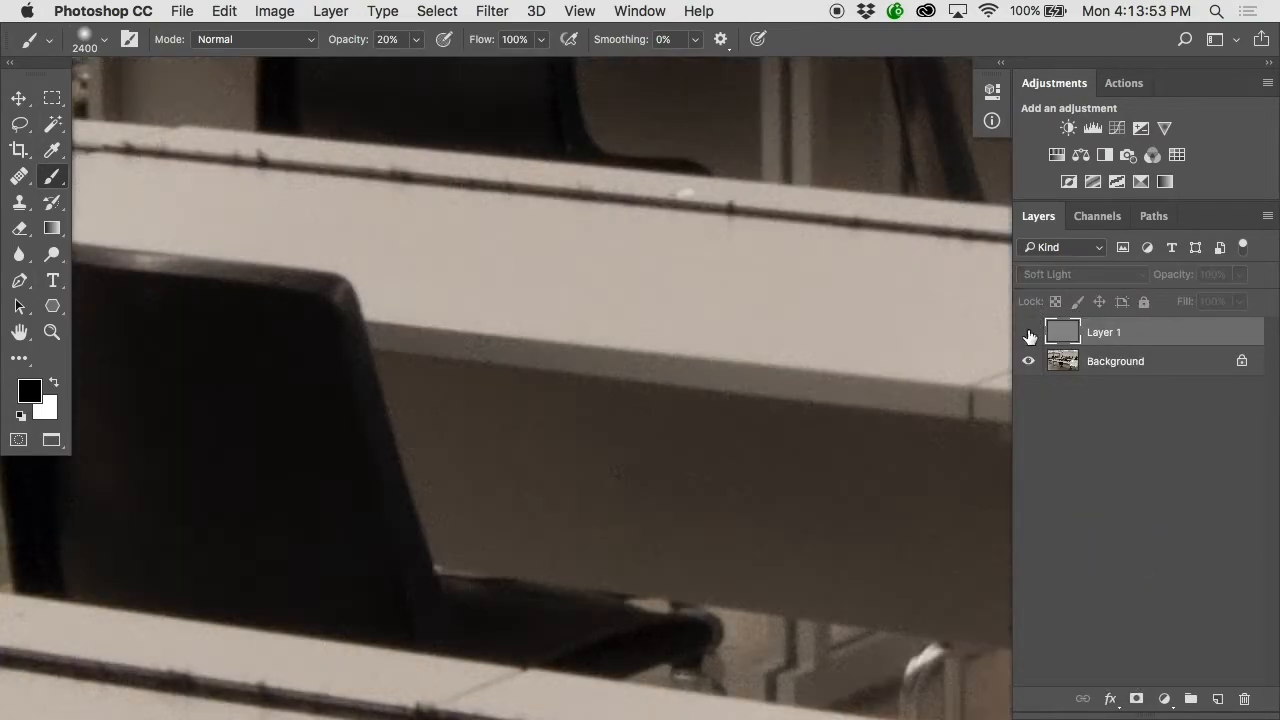
{"action": "left_click", "coordinate": [1029, 333]}
{"action": "left_click", "coordinate": [1029, 334]}
{"action": "left_click", "coordinate": [1029, 334]}
{"action": "left_click", "coordinate": [1029, 333]}
{"action": "left_click", "coordinate": [1029, 333]}
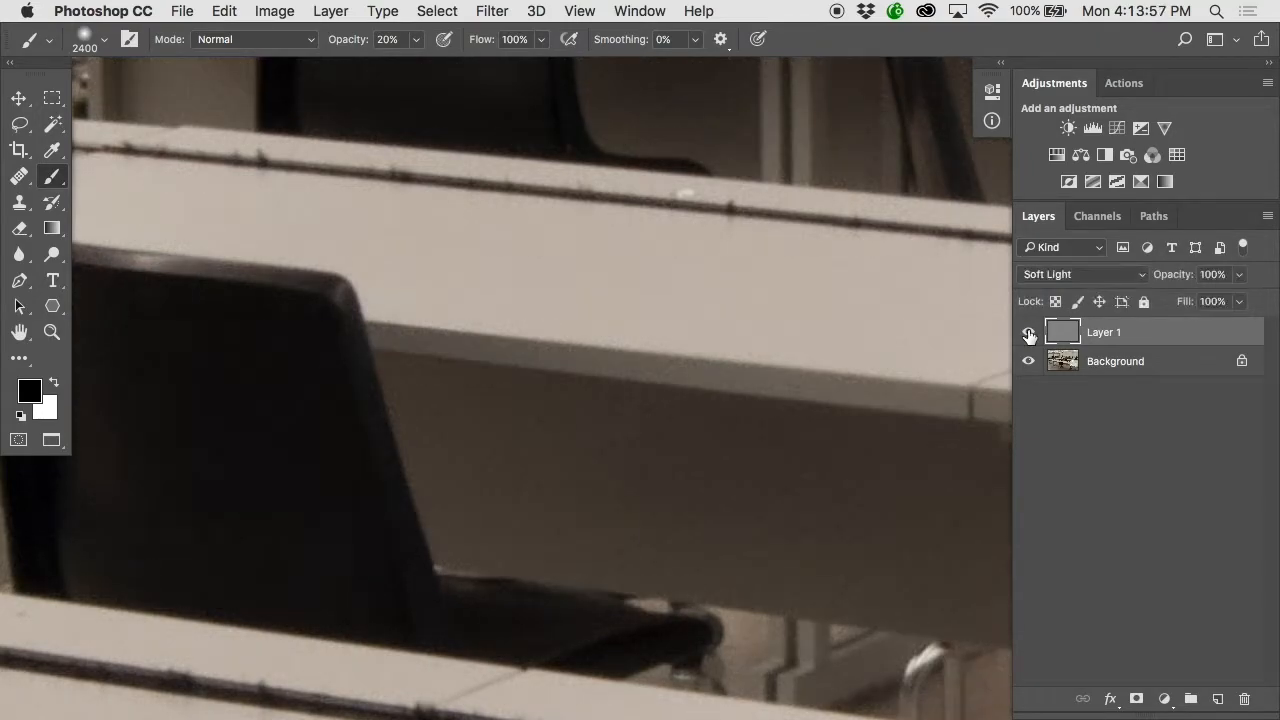
{"action": "scroll", "coordinate": [642, 331], "scroll_direction": "up", "scroll_amount": 2}
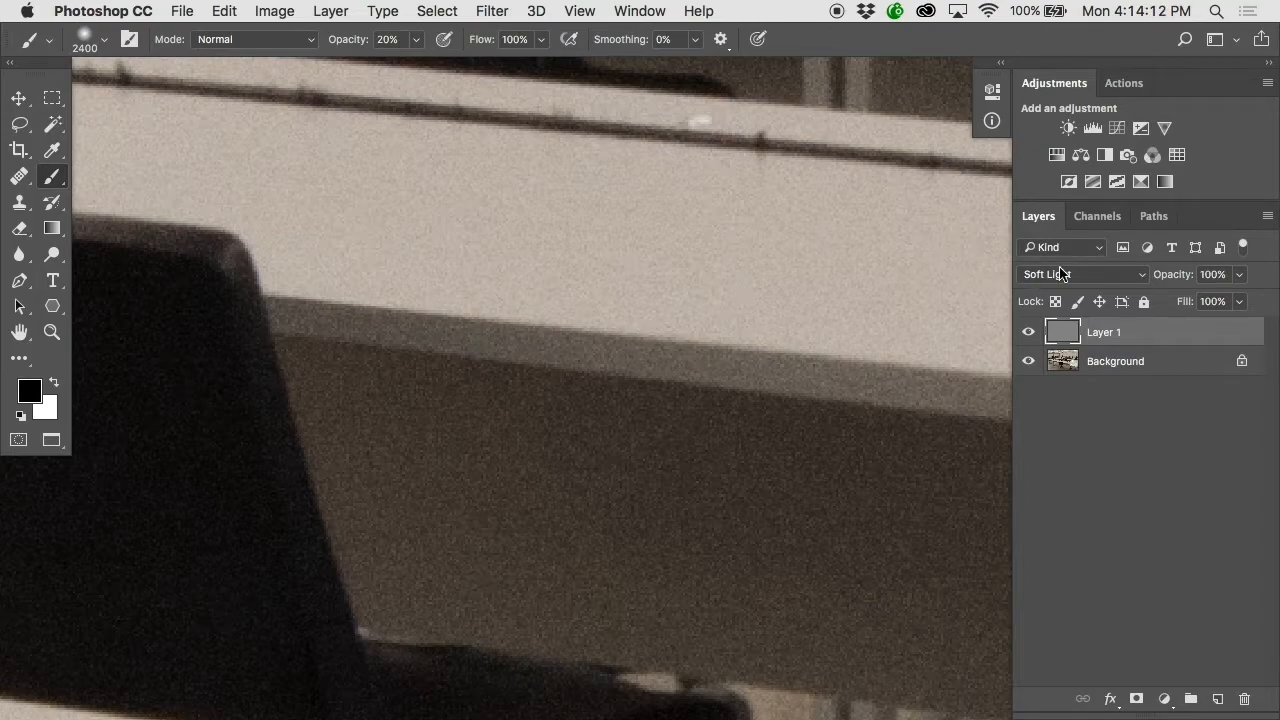
- Replace the noise layer with a new layer filled with 50% Gray and set to Soft Light
{"action": "left_click_drag", "start_coordinate": [1066, 334], "coordinate": [1245, 697]}
{"action": "left_click", "coordinate": [1218, 698]}
{"action": "left_click", "coordinate": [224, 11]}
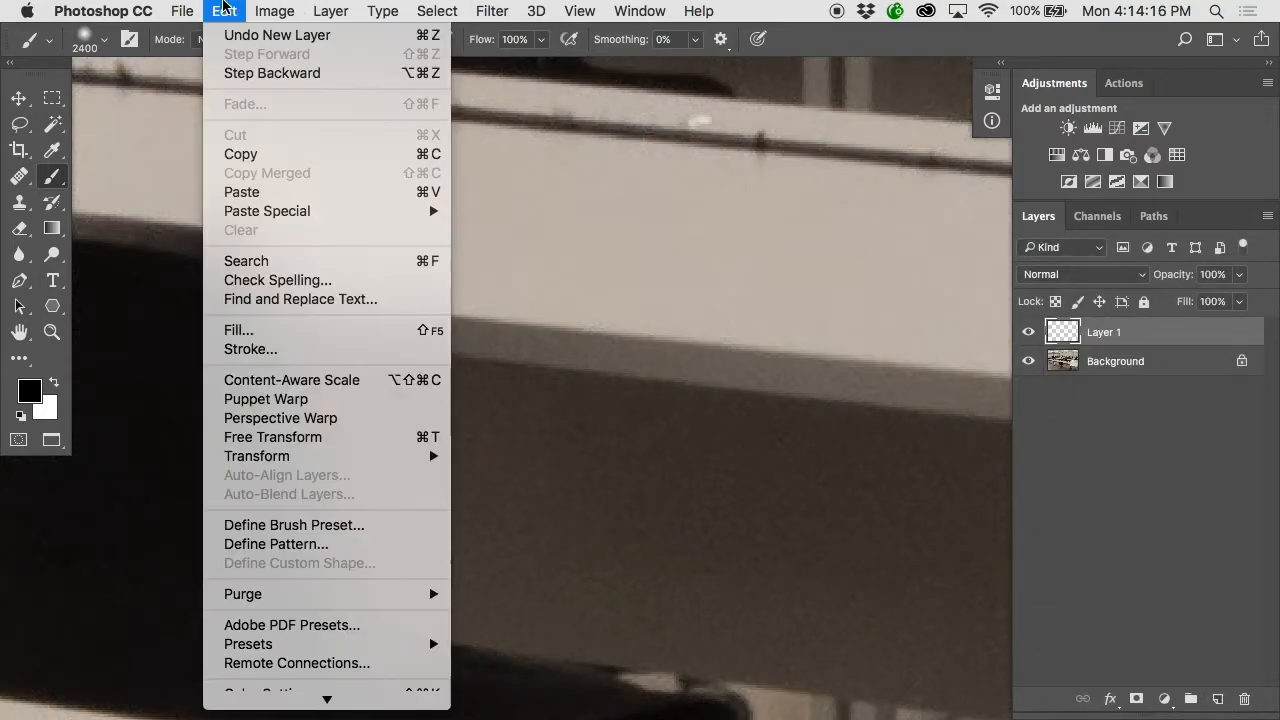
{"action": "left_click", "coordinate": [254, 332]}
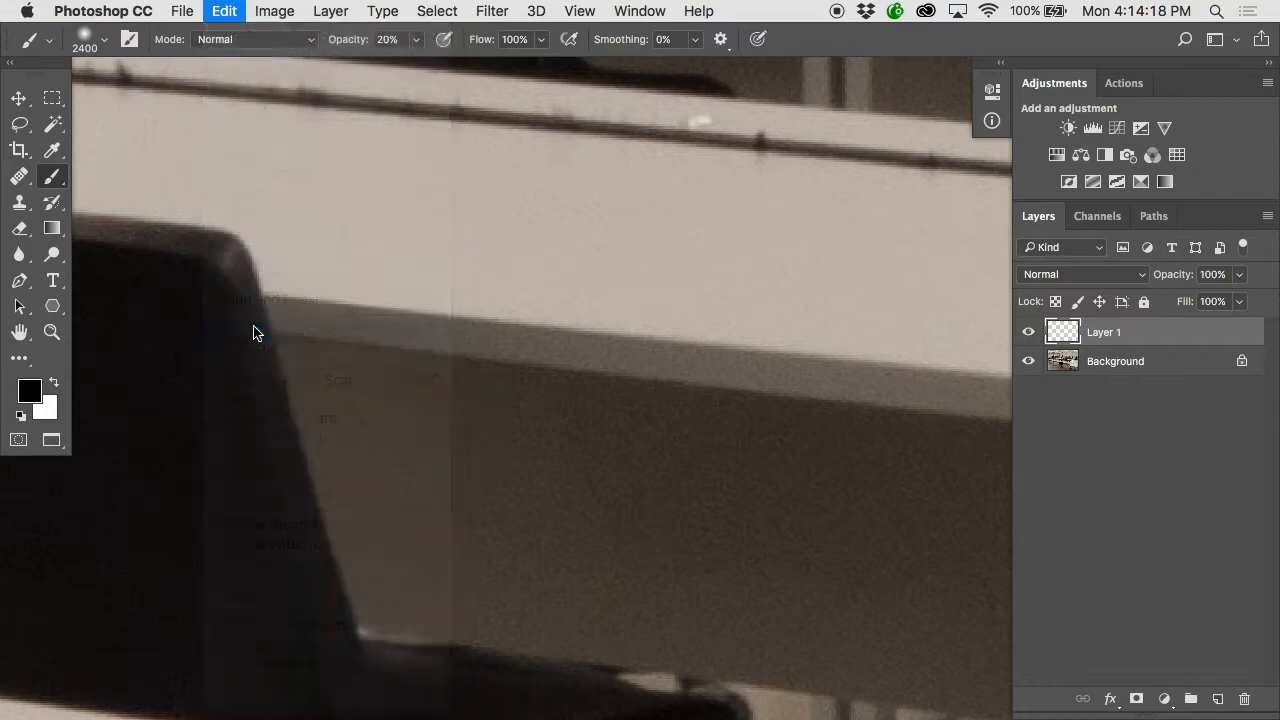
{"action": "left_click", "coordinate": [966, 128]}
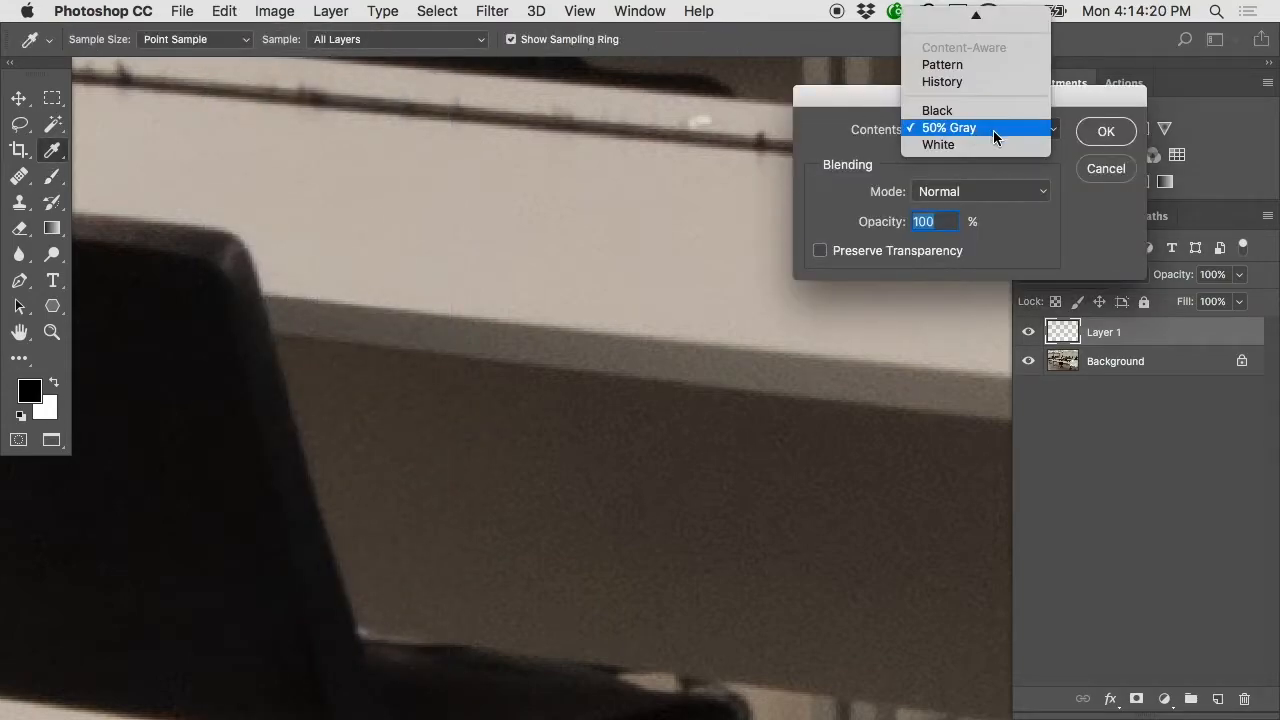
{"action": "left_click", "coordinate": [995, 130]}
{"action": "left_click", "coordinate": [1113, 131]}
{"action": "key", "text": "b"}
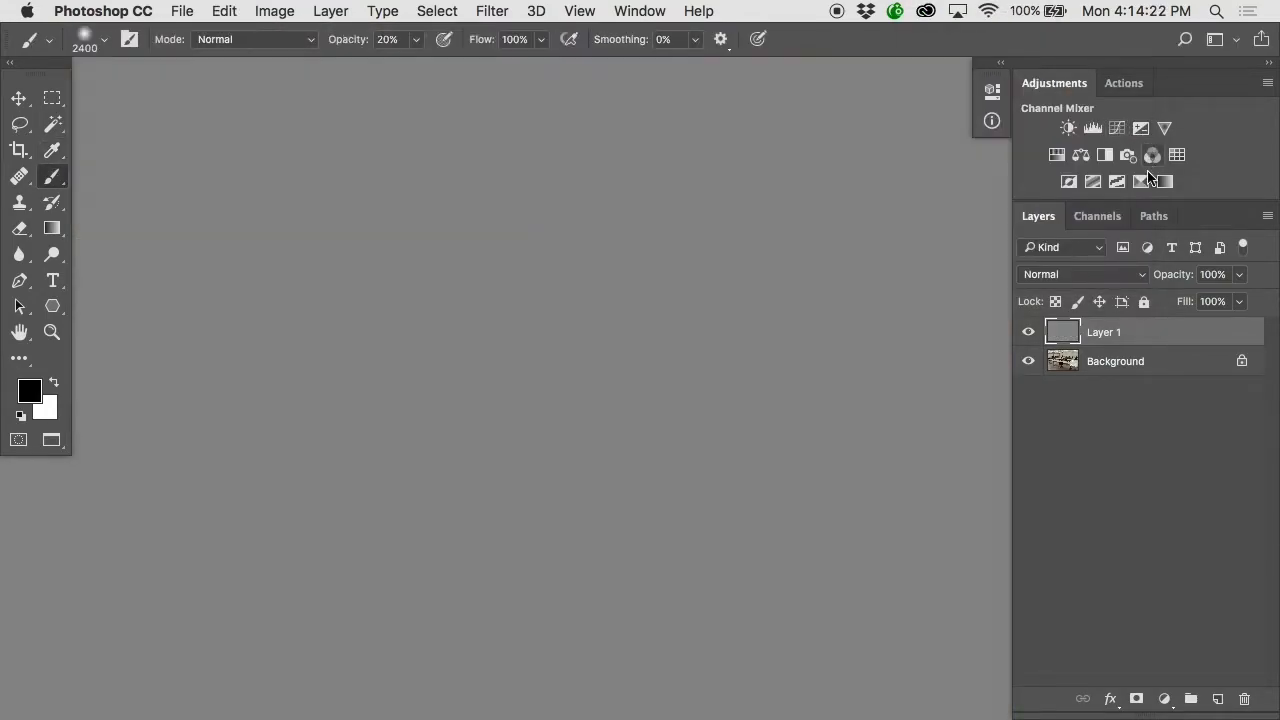
{"action": "left_click", "coordinate": [1126, 284]}
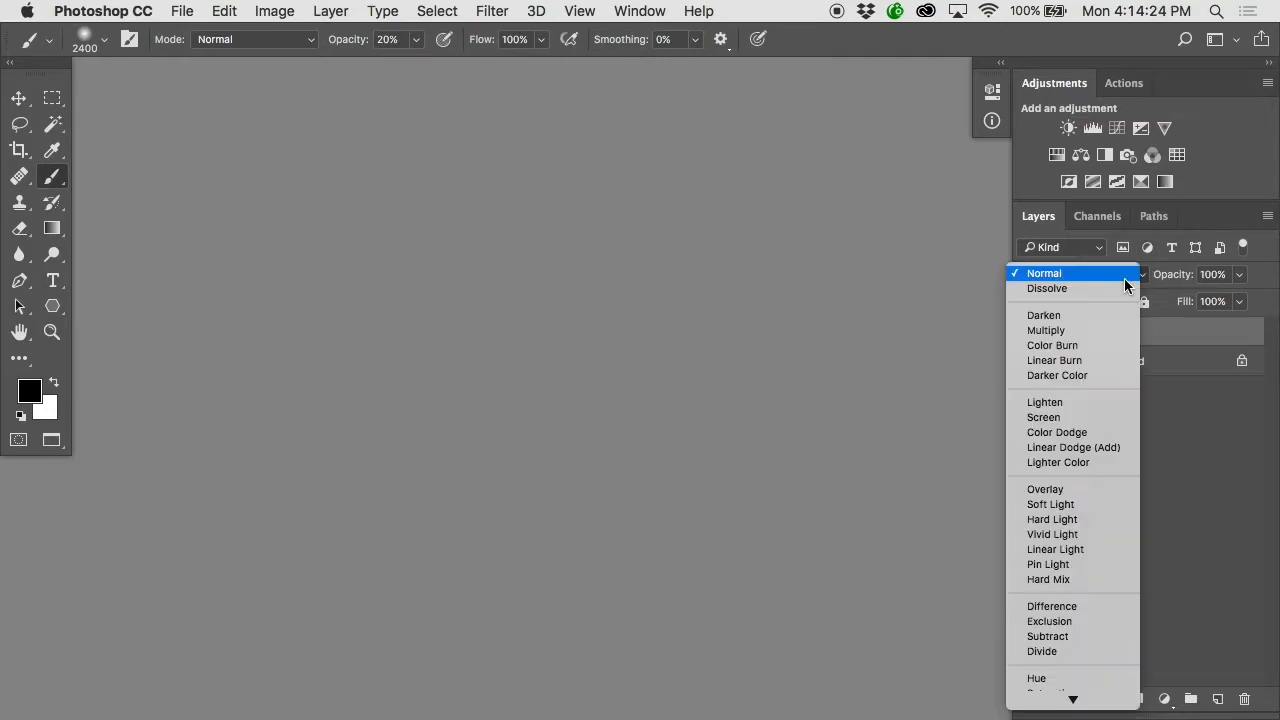
{"action": "left_click", "coordinate": [1086, 505]}
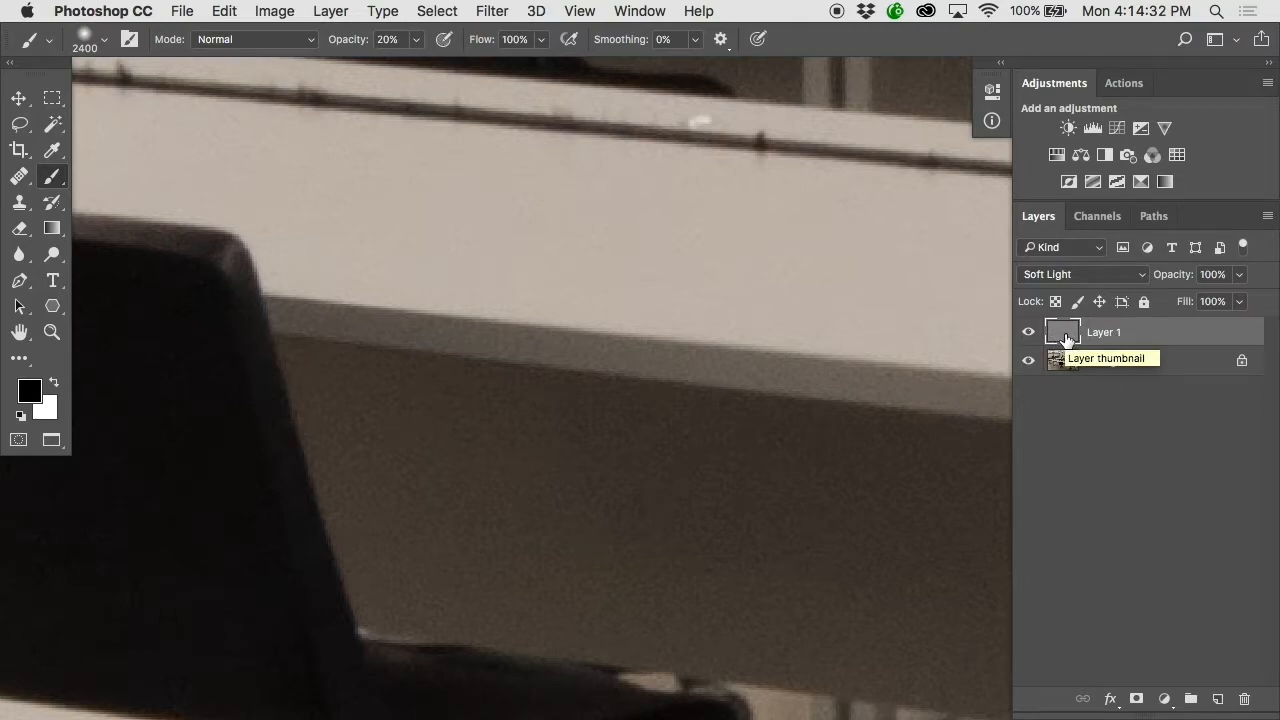
- Start Add Noise on the Soft Light gray layer, compare colored with monochromatic noise, and preview monochromatic Gaussian noise at 21.27%
{"action": "left_click", "coordinate": [495, 9]}
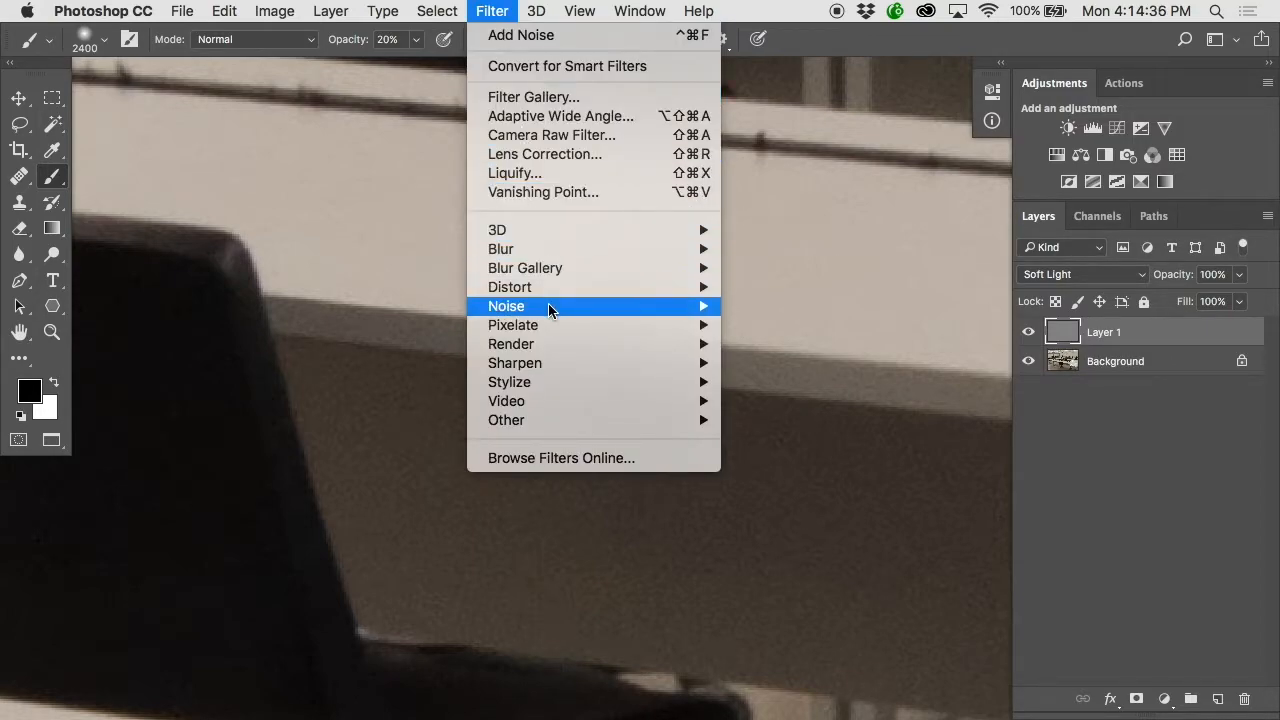
{"action": "mouse_move", "coordinate": [548, 305]}
{"action": "left_click", "coordinate": [780, 306]}
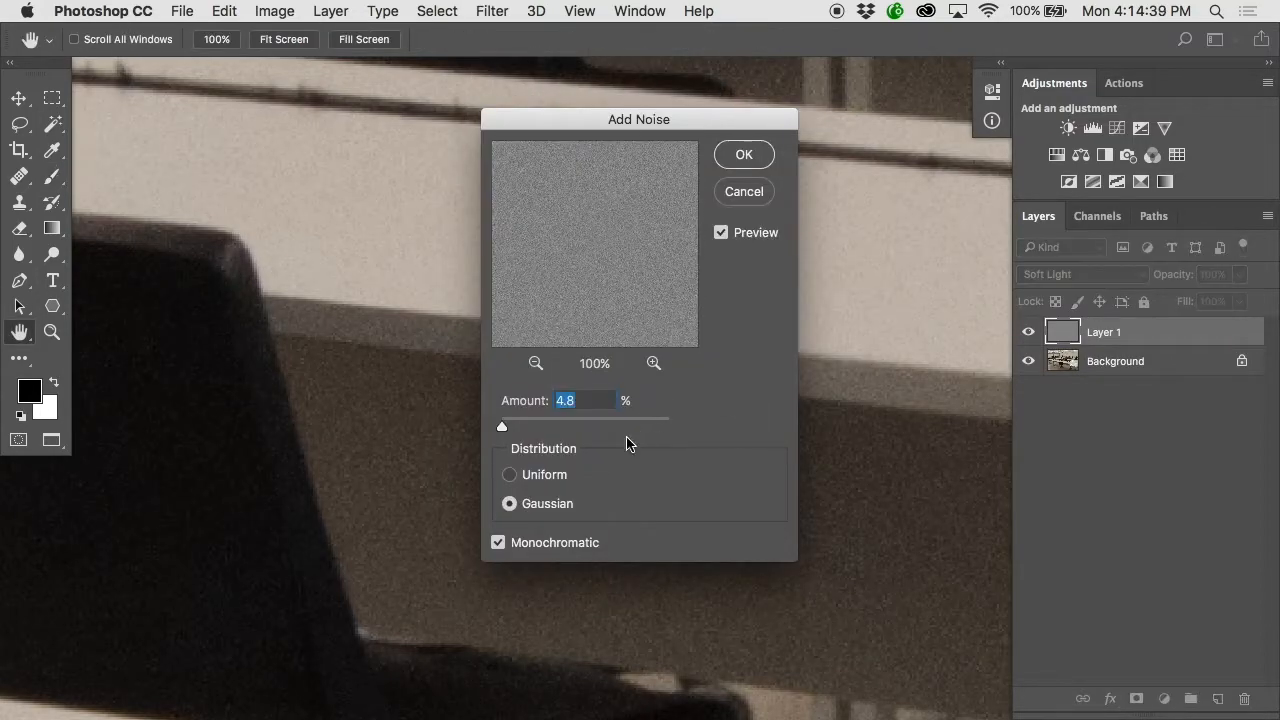
{"action": "left_click", "coordinate": [498, 542]}
{"action": "left_click", "coordinate": [719, 233]}
{"action": "left_click", "coordinate": [720, 233]}
{"action": "mouse_move", "coordinate": [527, 418]}
{"action": "left_mouse_down"}
{"action": "mouse_move", "coordinate": [568, 421]}
{"action": "mouse_move", "coordinate": [503, 421]}
{"action": "left_mouse_up"}
{"action": "left_click", "coordinate": [499, 542]}
{"action": "left_click_drag", "start_coordinate": [504, 427], "coordinate": [510, 430]}
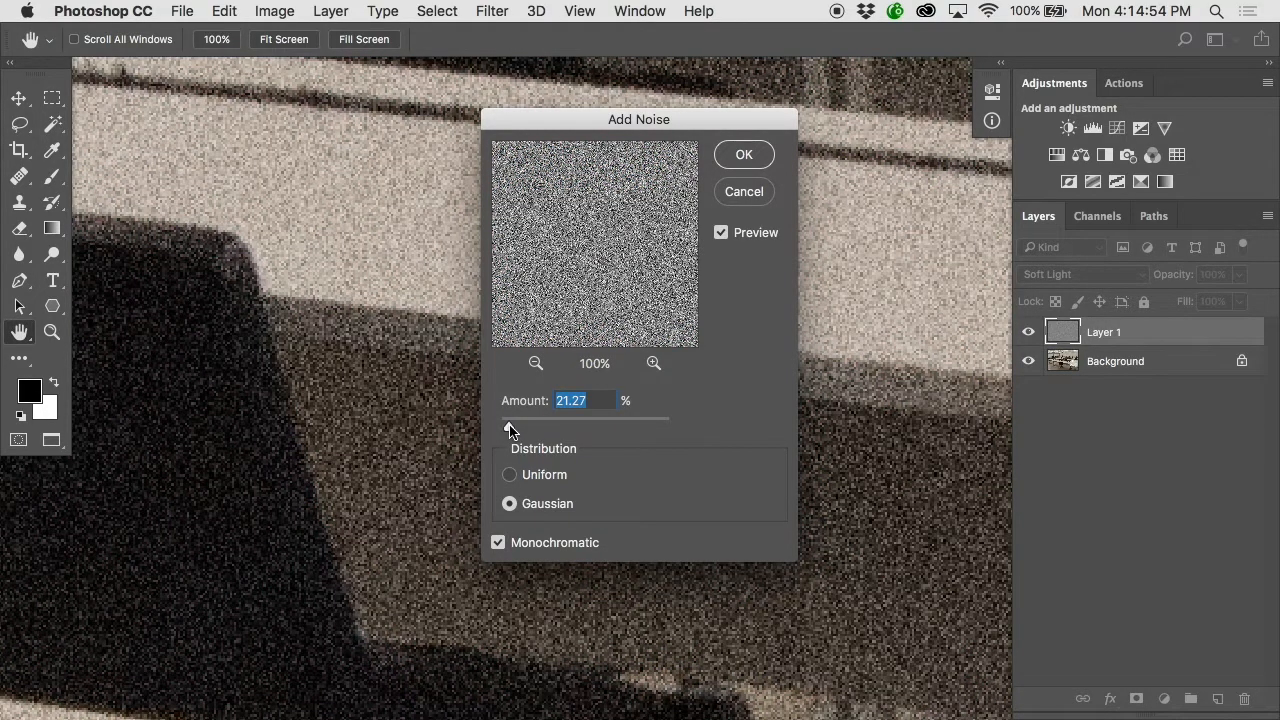
- Try the noise amount at 400%, and apply monochromatic Gaussian noise at 14.21% to the gray layer
{"action": "left_click_drag", "start_coordinate": [522, 125], "coordinate": [702, 113]}
{"action": "left_click_drag", "start_coordinate": [832, 410], "coordinate": [871, 414]}
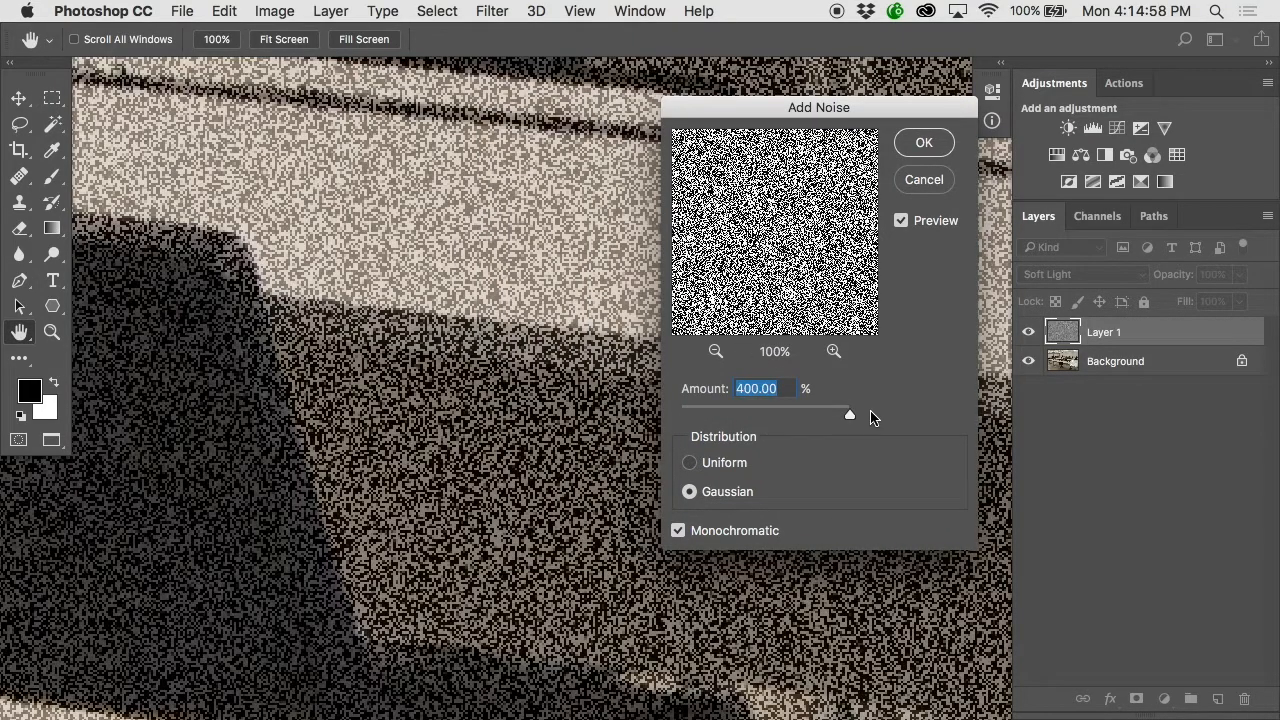
{"action": "left_click_drag", "start_coordinate": [790, 413], "coordinate": [687, 415]}
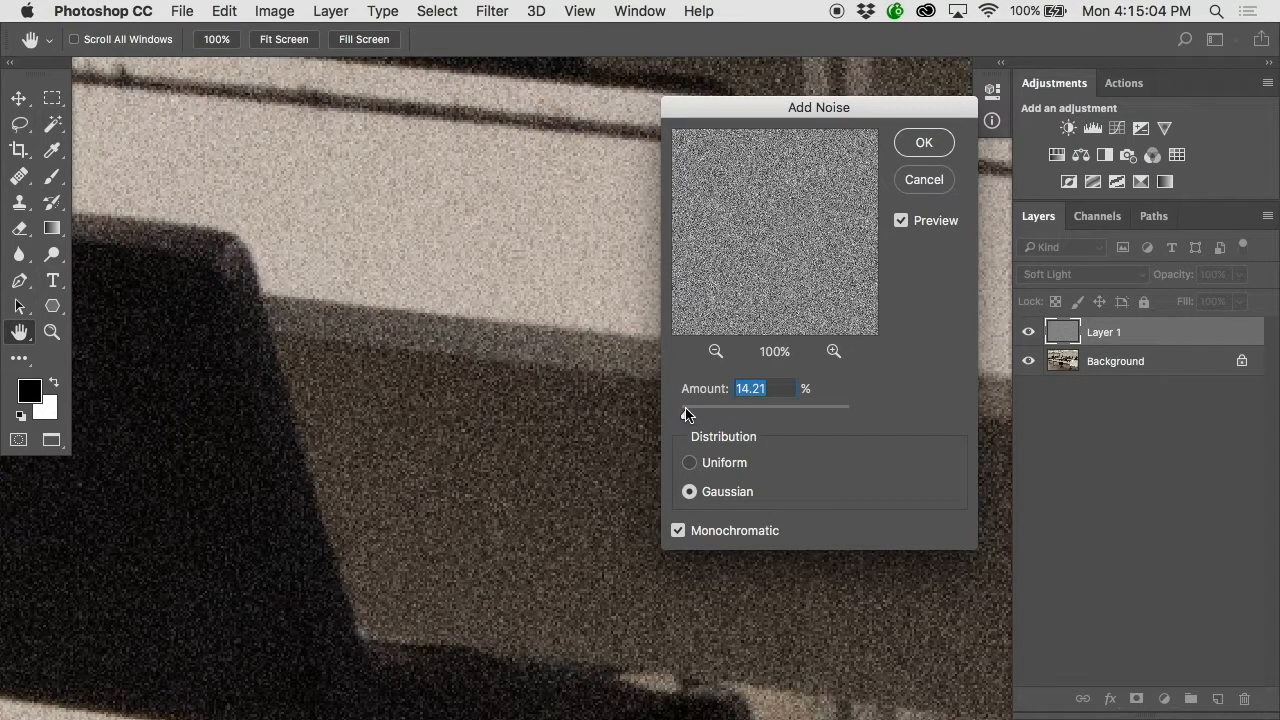
{"action": "left_click", "coordinate": [921, 142]}
- Add a Black & White adjustment layer above the noise layer
{"action": "left_click", "coordinate": [731, 260], "text": "alt"}
{"action": "left_click_drag", "start_coordinate": [814, 204], "coordinate": [803, 640]}
{"action": "left_click_drag", "start_coordinate": [800, 105], "coordinate": [796, 380]}
{"action": "left_click_drag", "start_coordinate": [789, 251], "coordinate": [777, 338]}
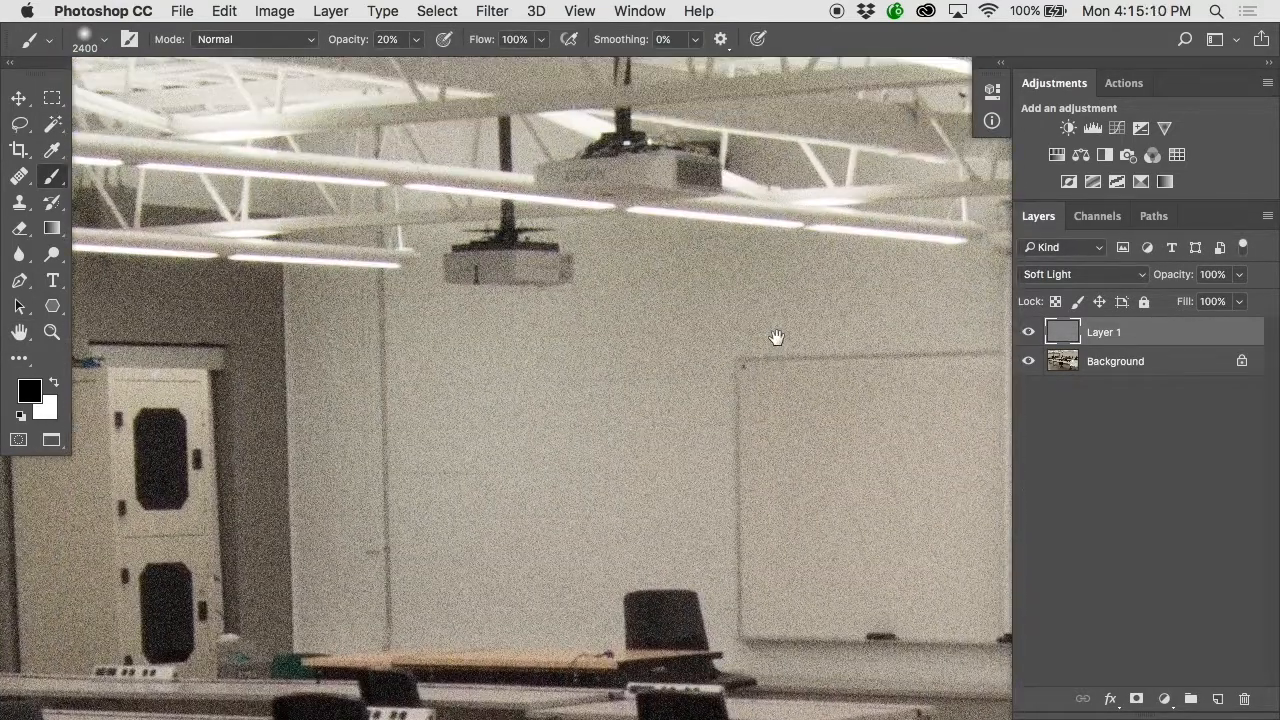
{"action": "left_click", "coordinate": [1064, 360]}
{"action": "left_click", "coordinate": [1063, 334]}
{"action": "left_click", "coordinate": [1164, 698]}
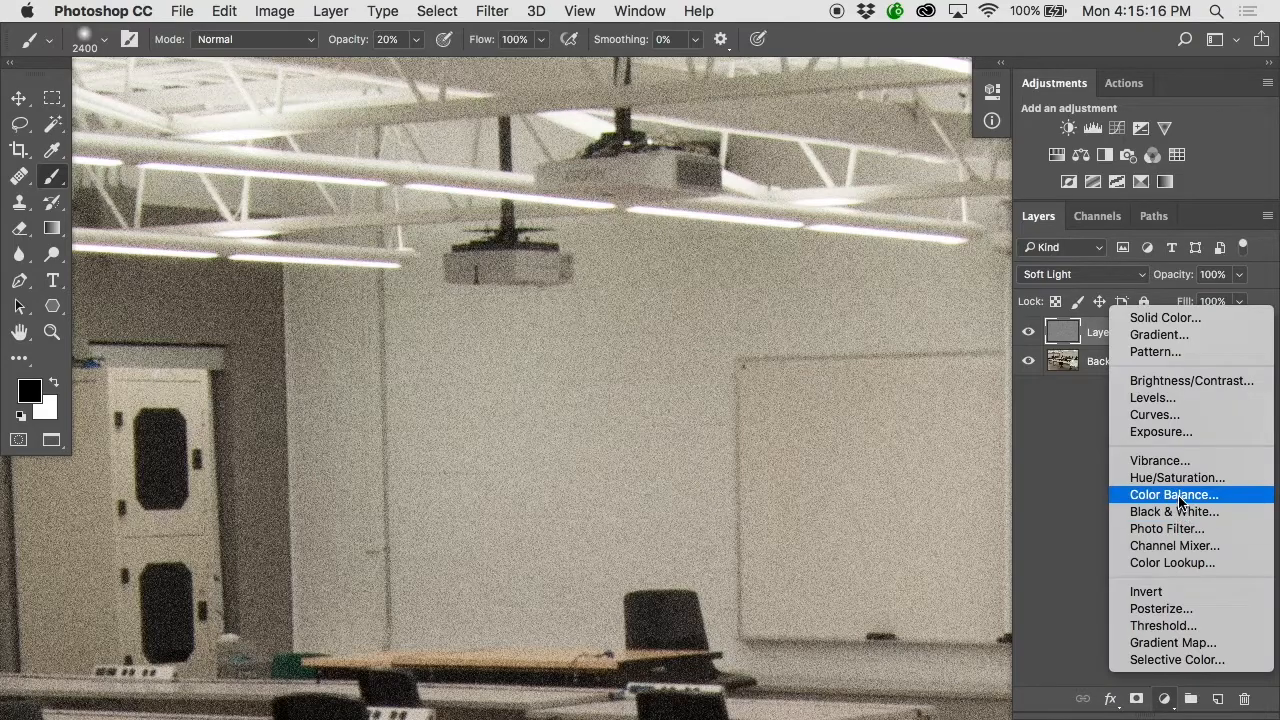
{"action": "left_click", "coordinate": [1184, 512]}
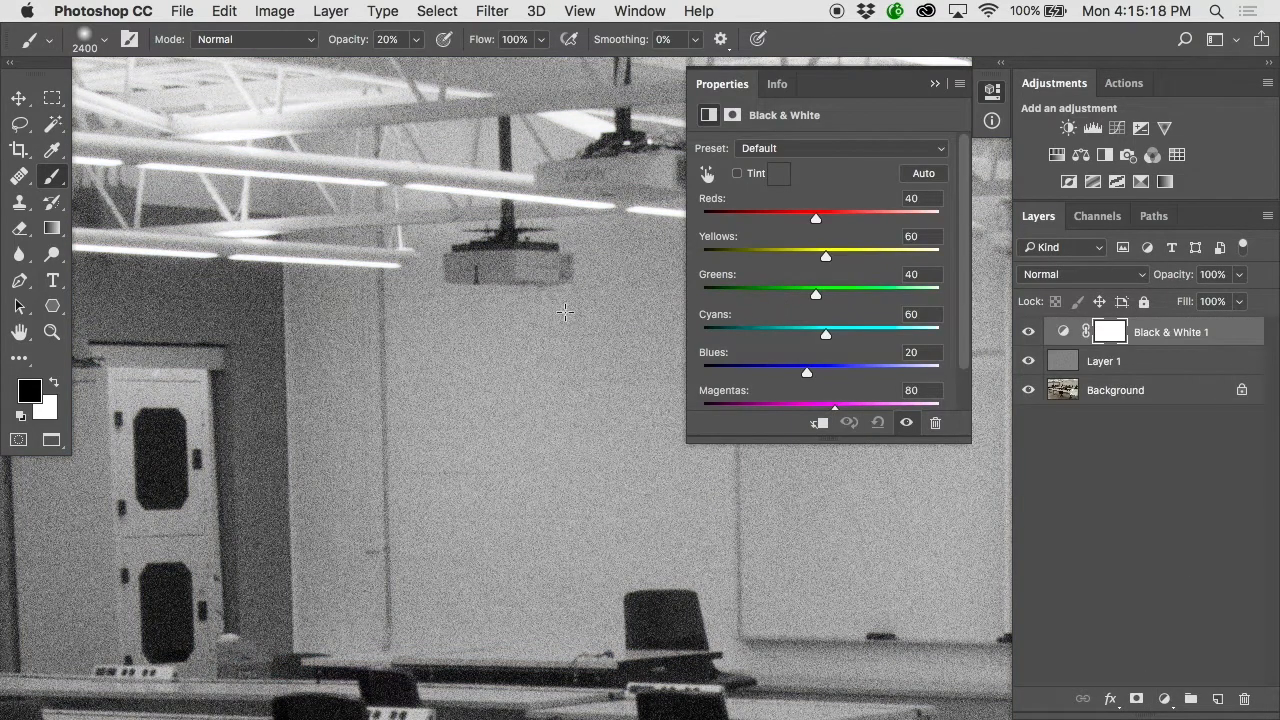
- Lower the reds of the Black & White adjustment to 35
{"action": "scroll", "coordinate": [510, 315], "scroll_direction": "right", "scroll_amount": 5}
{"action": "scroll", "coordinate": [510, 315], "scroll_direction": "up", "scroll_amount": 3}
{"action": "scroll", "coordinate": [510, 315], "scroll_direction": "right", "scroll_amount": 8}
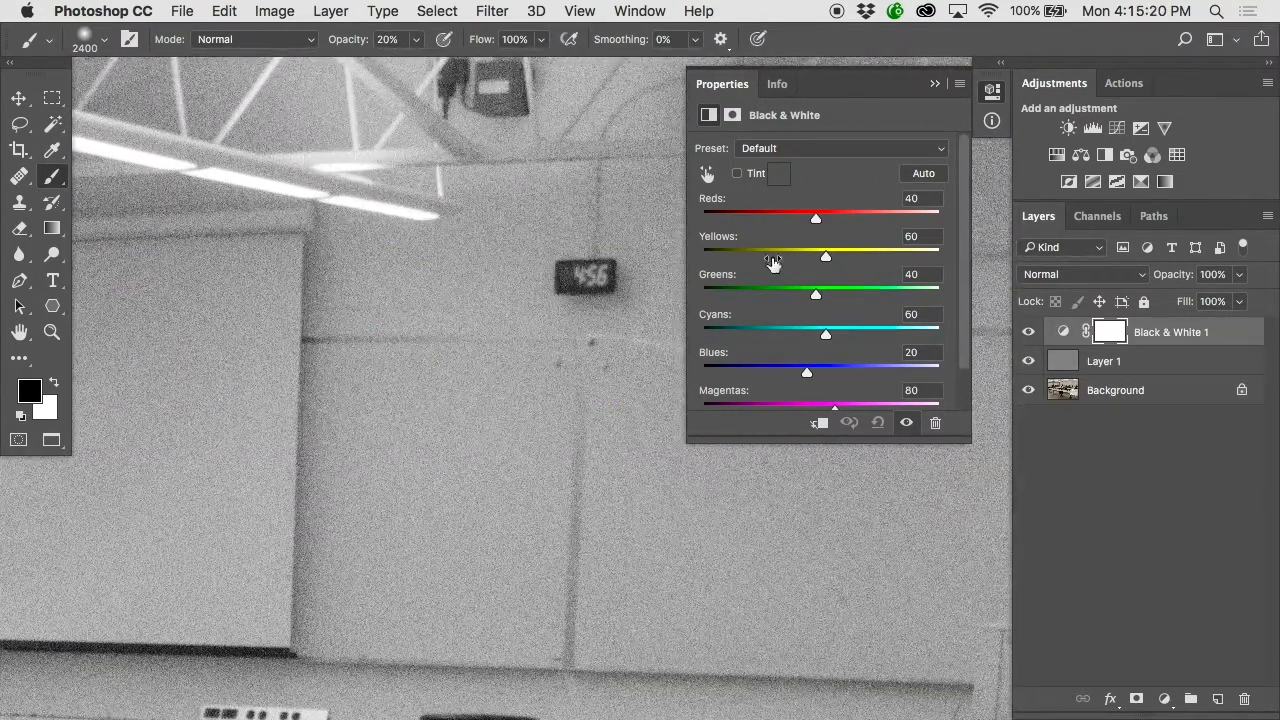
{"action": "mouse_move", "coordinate": [815, 218]}
{"action": "left_mouse_down"}
{"action": "mouse_move", "coordinate": [851, 217]}
{"action": "mouse_move", "coordinate": [800, 217]}
{"action": "mouse_move", "coordinate": [814, 217]}
{"action": "left_mouse_up"}
{"action": "scroll", "coordinate": [586, 517], "scroll_direction": "down", "scroll_amount": 5}
{"action": "scroll", "coordinate": [586, 517], "scroll_direction": "down", "scroll_amount": 10}
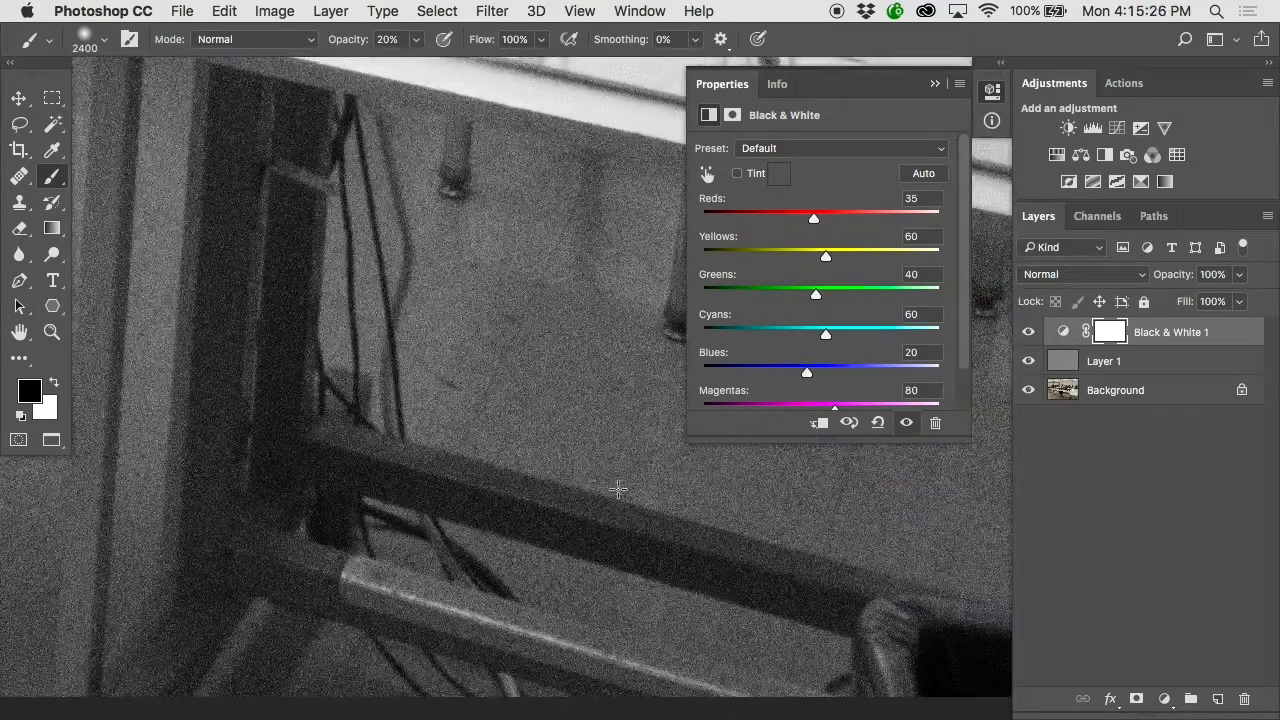
- Set the Black & White adjustment's cyans to 56 and greens to 82
{"action": "left_click_drag", "start_coordinate": [824, 333], "coordinate": [764, 334]}
{"action": "left_click_drag", "start_coordinate": [817, 294], "coordinate": [925, 313]}
{"action": "left_click_drag", "start_coordinate": [765, 334], "coordinate": [824, 334]}
{"action": "left_click", "coordinate": [836, 294]}
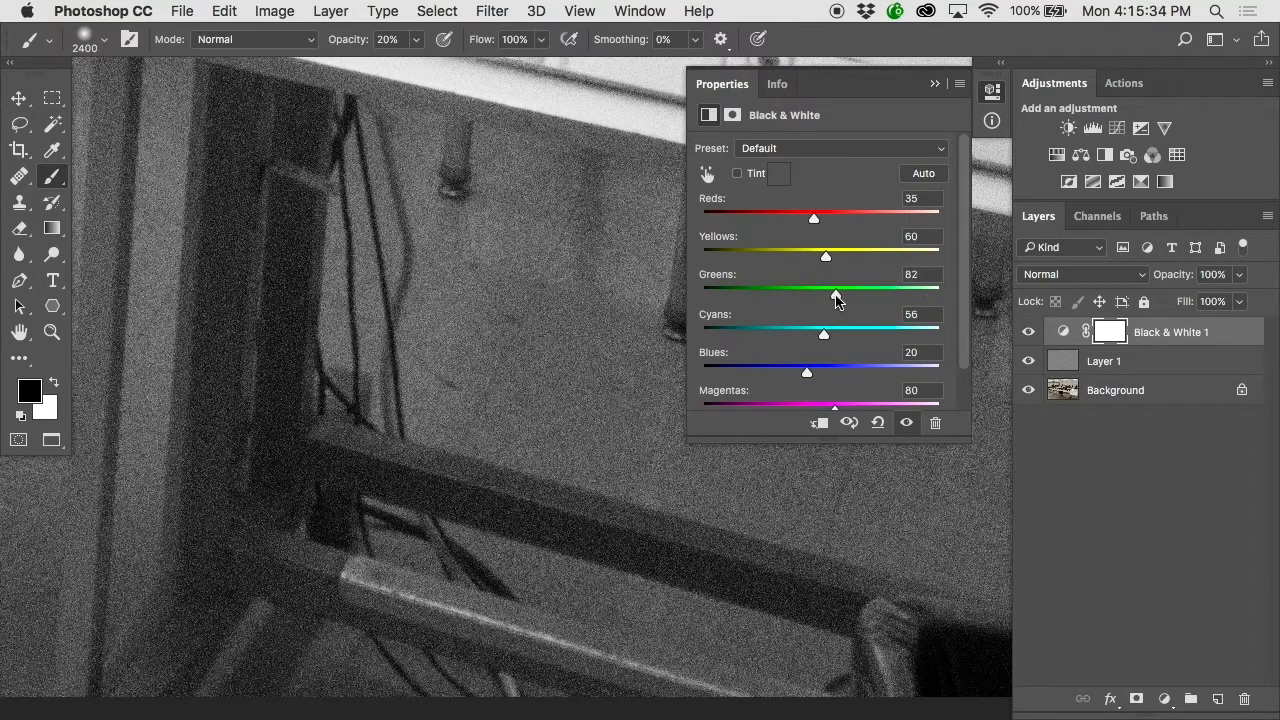
- Hide the Black & White adjustment and the gray noise layer to inspect the original color photo
{"action": "left_click", "coordinate": [504, 264], "text": "alt"}
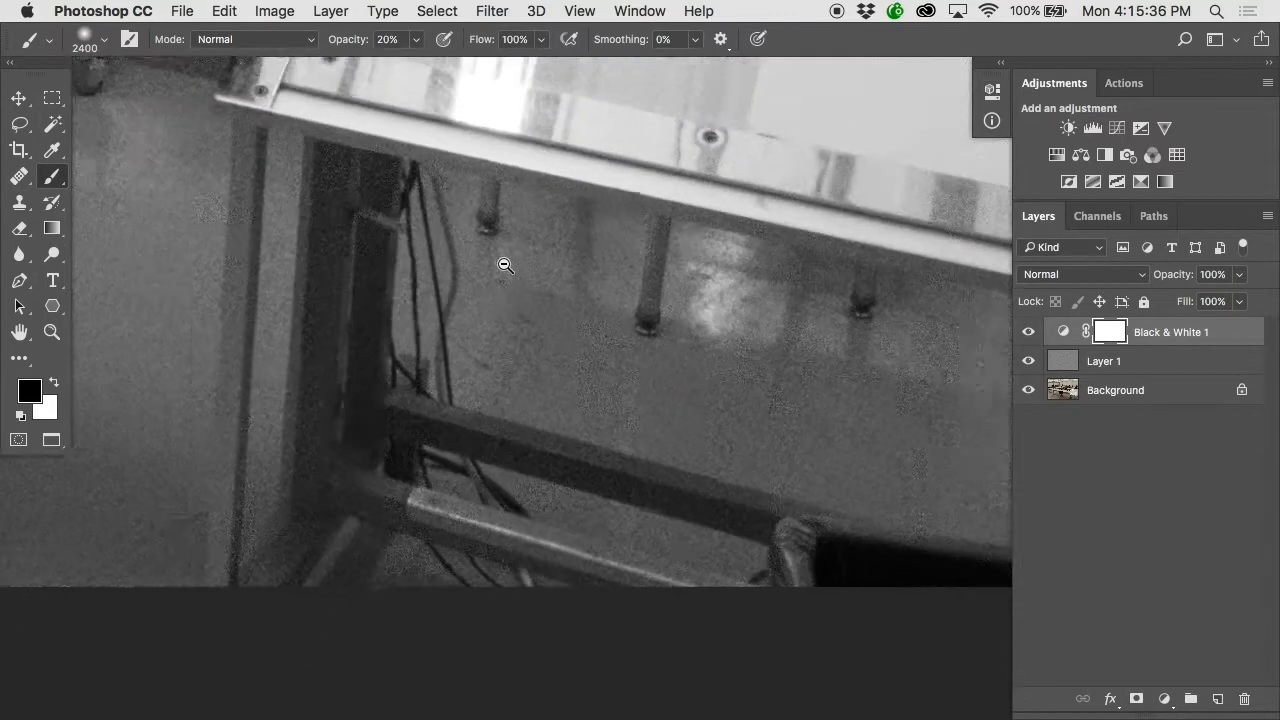
{"action": "scroll", "coordinate": [504, 264], "scroll_direction": "left", "scroll_amount": 10}
{"action": "scroll", "coordinate": [504, 264], "scroll_direction": "up", "scroll_amount": 5}
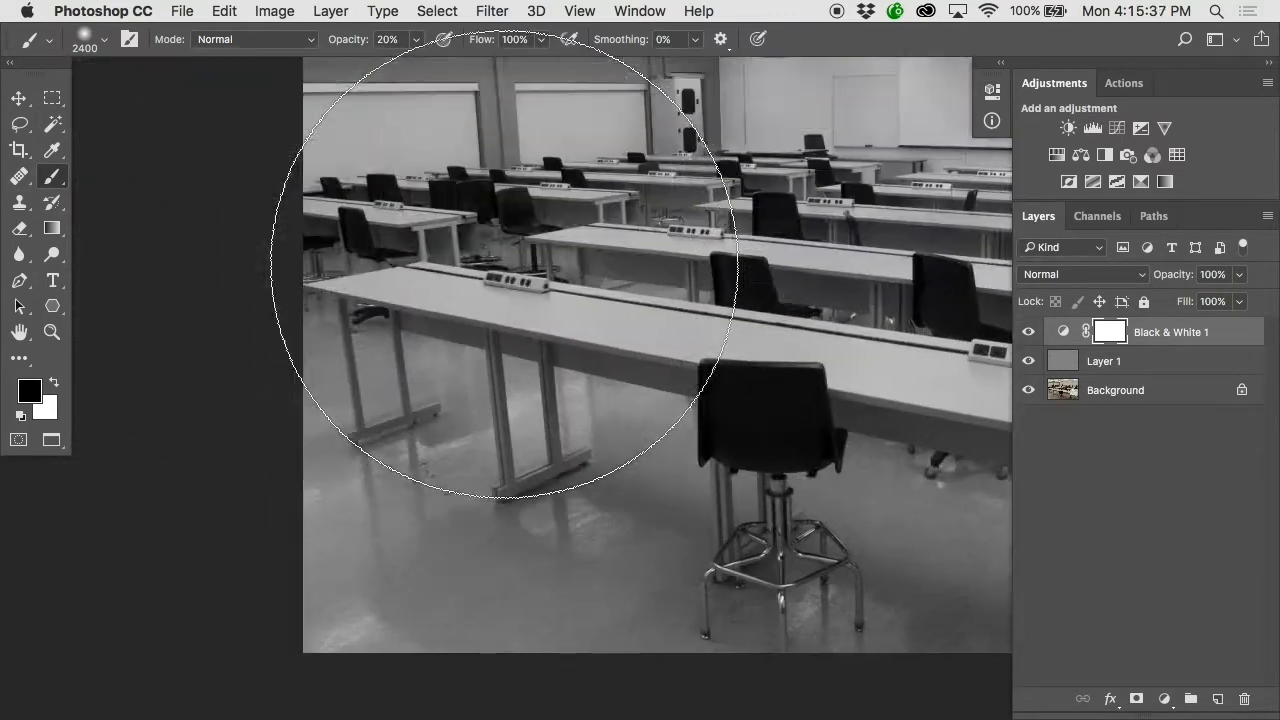
{"action": "left_click", "coordinate": [1028, 332]}
{"action": "scroll", "coordinate": [799, 379], "scroll_direction": "up", "scroll_amount": 4}
{"action": "scroll", "coordinate": [799, 379], "scroll_direction": "right", "scroll_amount": 6}
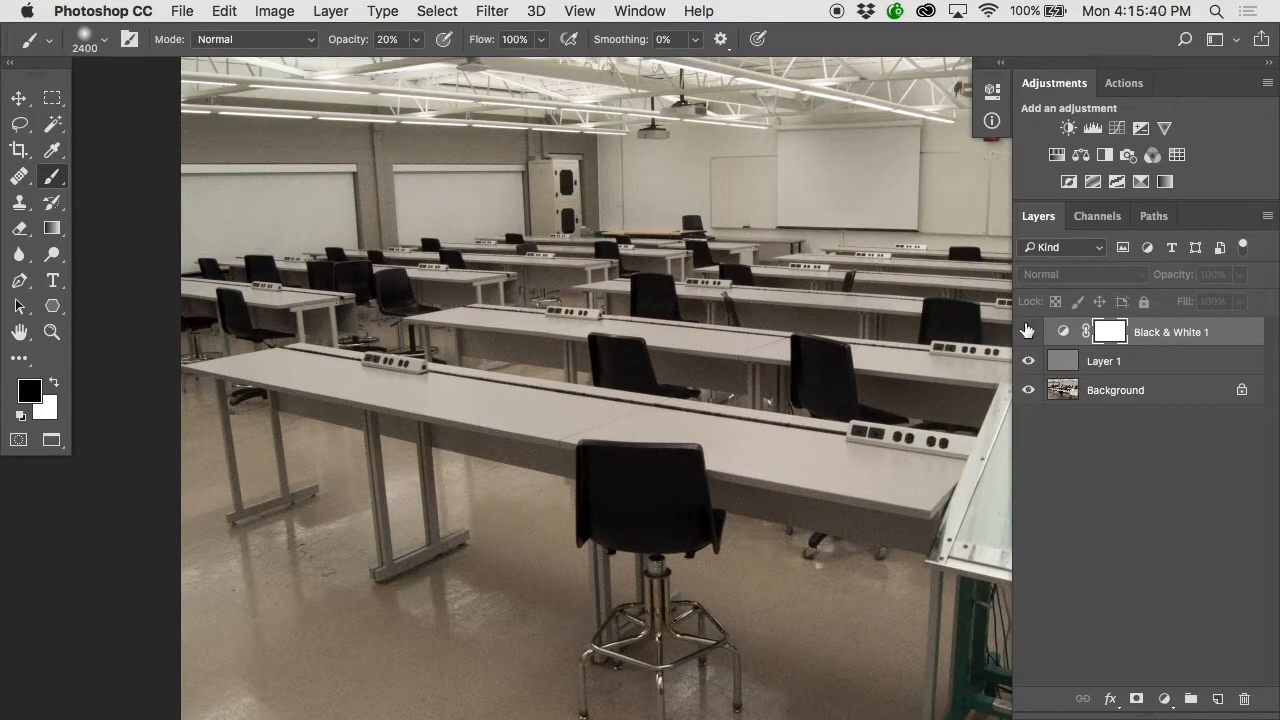
{"action": "left_click", "coordinate": [1029, 362]}
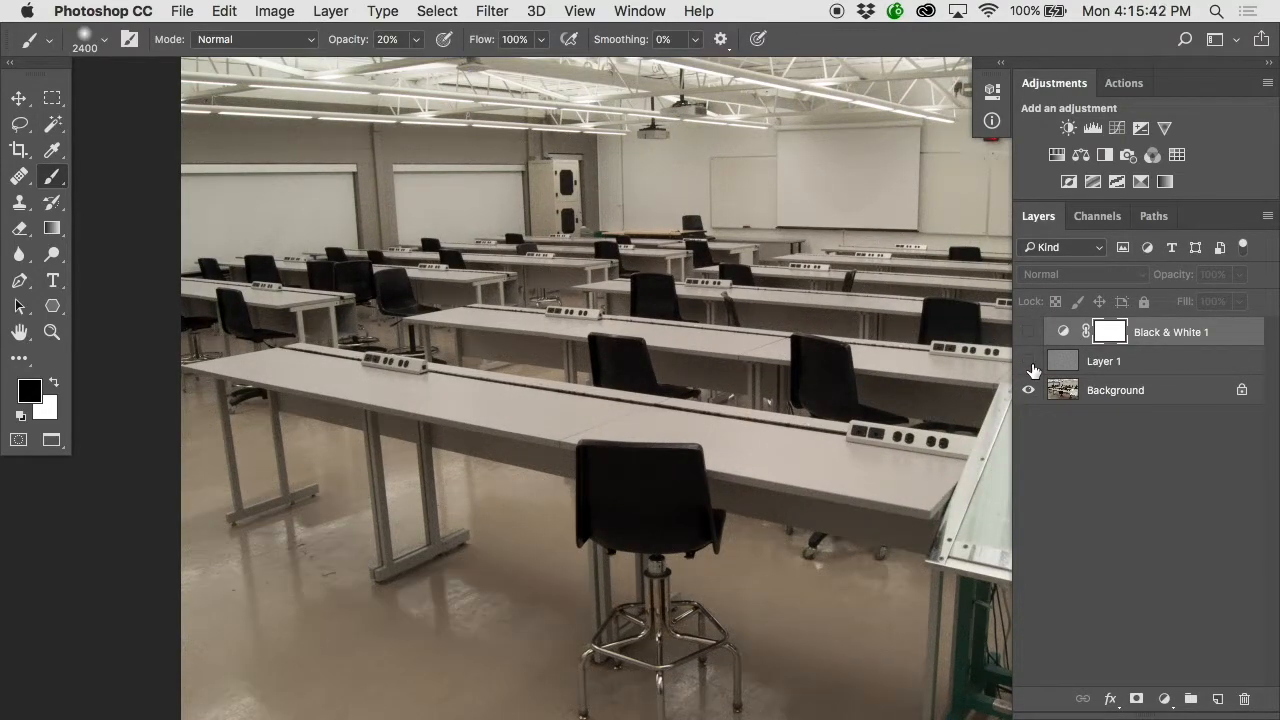